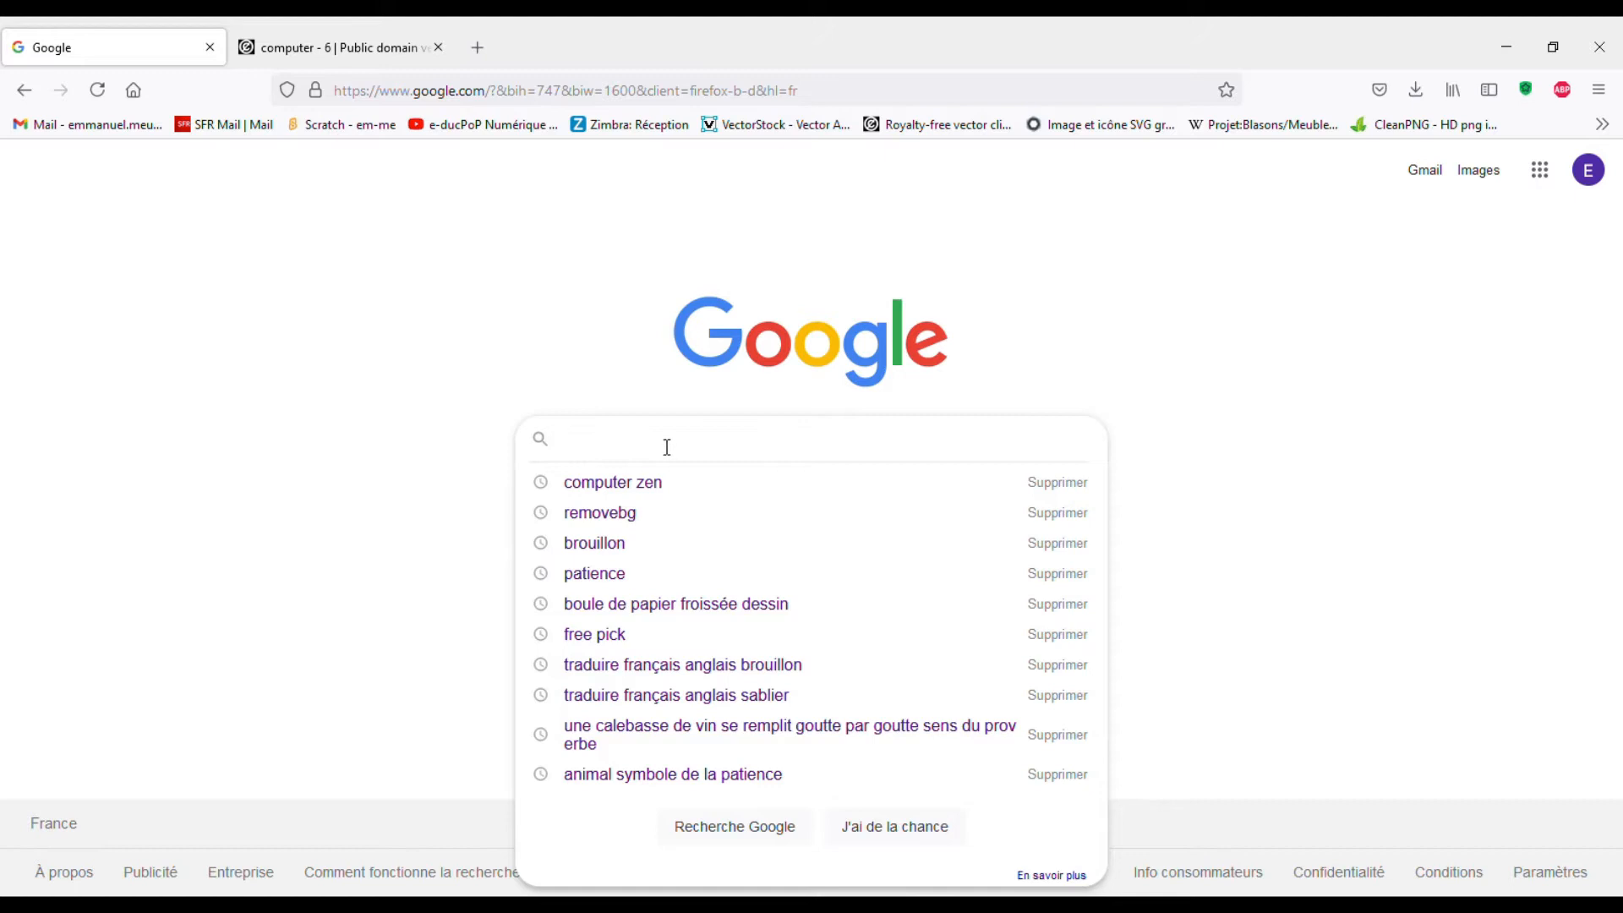
- Search Google Images for "computer zen" and look through the pictures found
{"action": "left_click", "coordinate": [655, 490]}
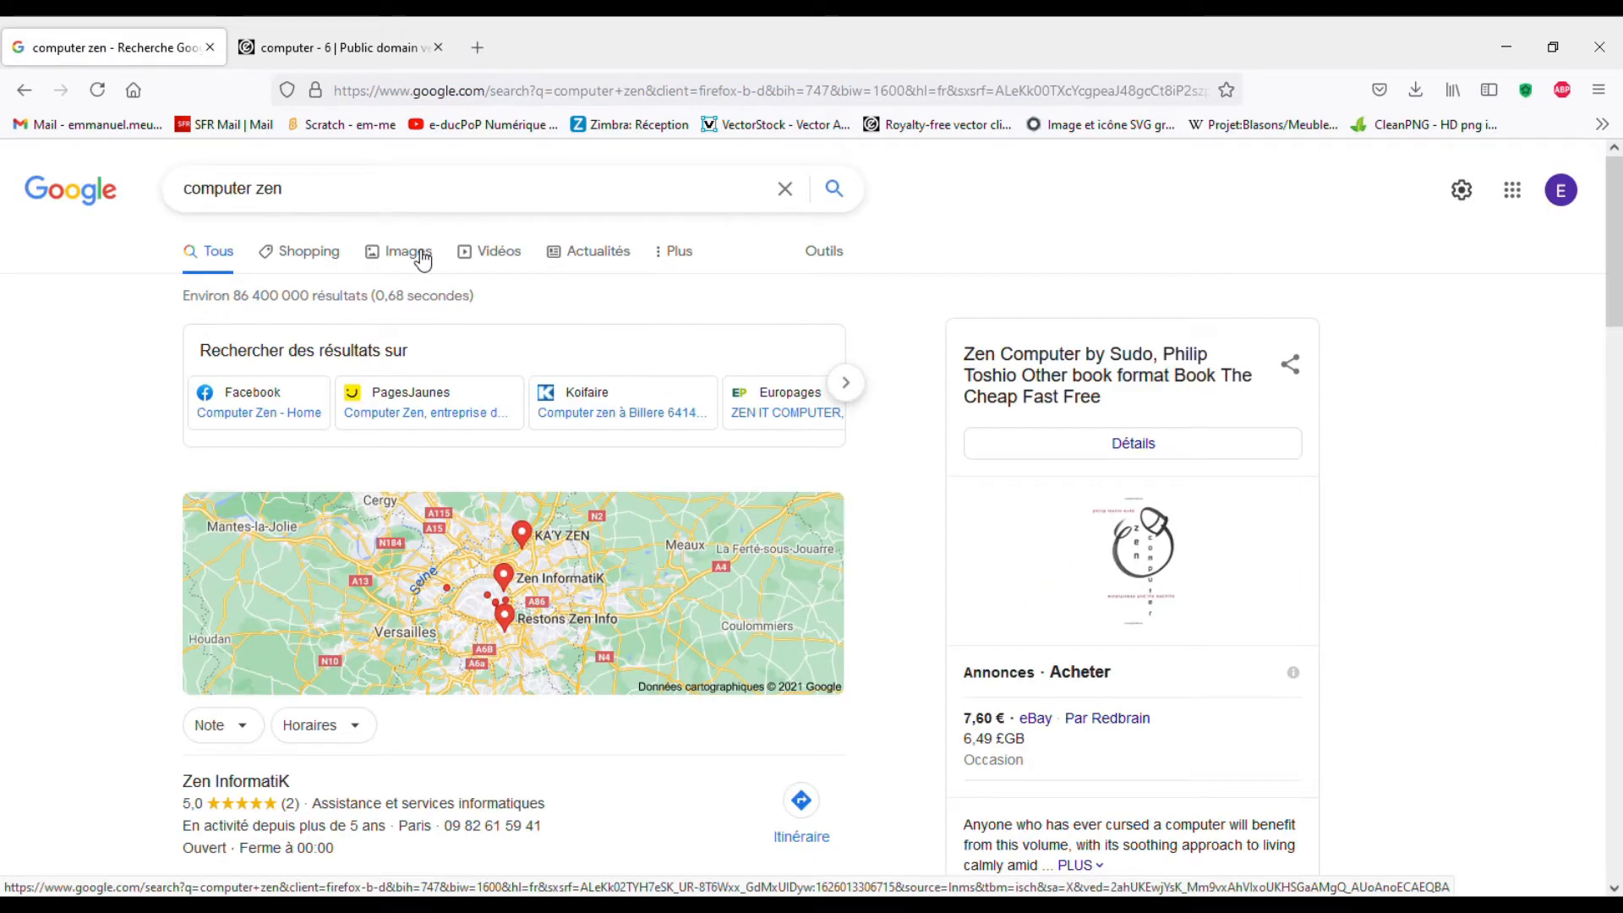
{"action": "left_click", "coordinate": [415, 251]}
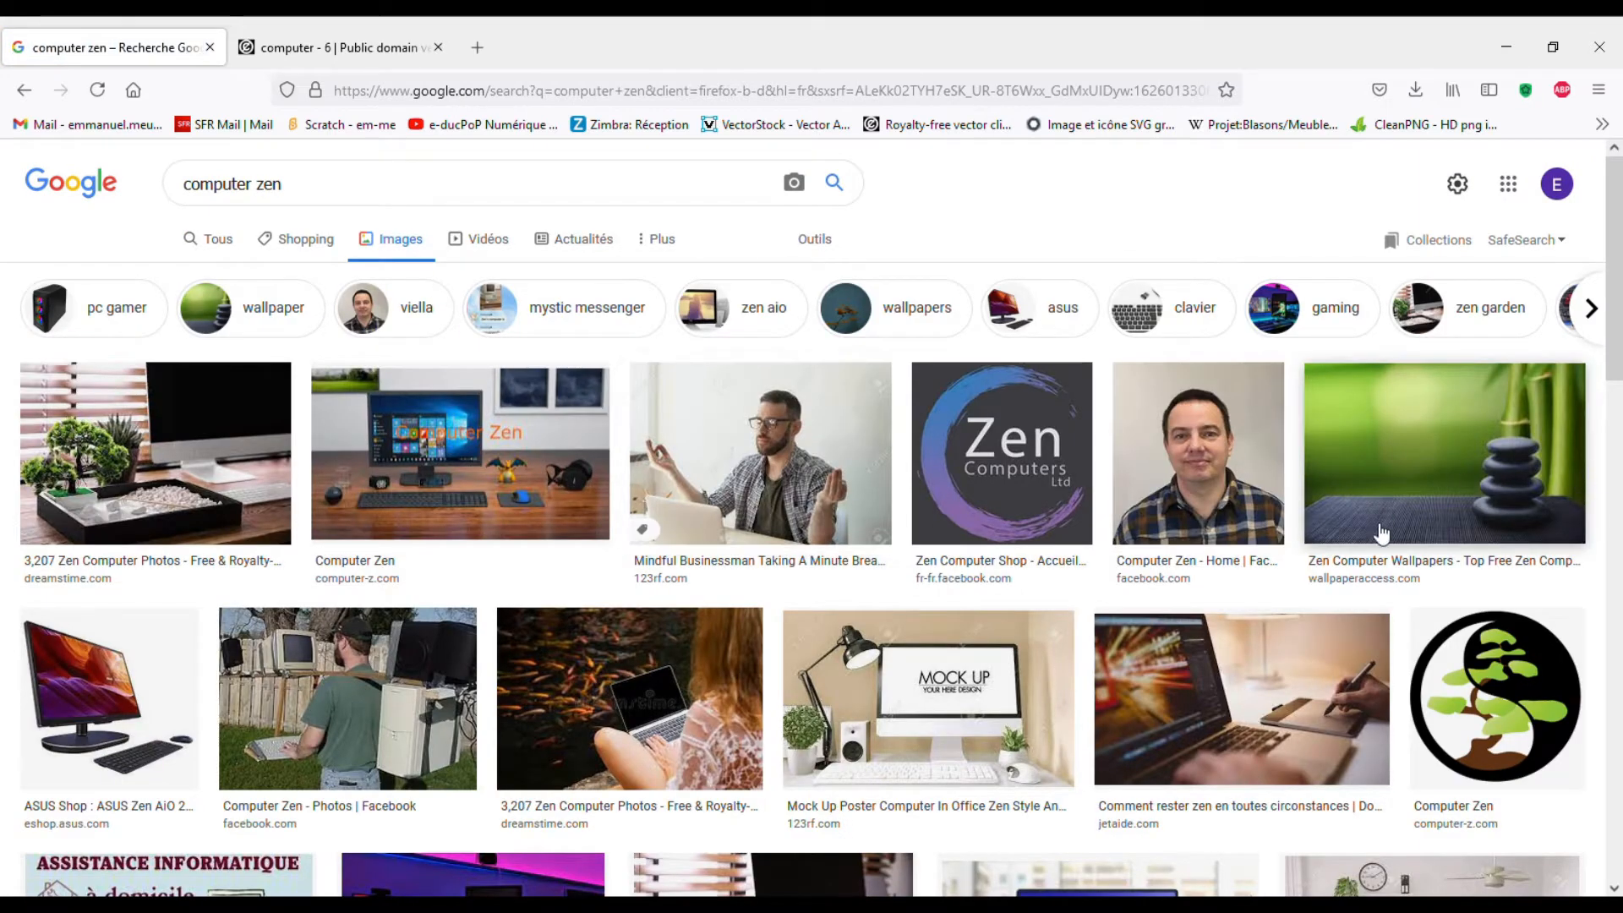
{"action": "scroll", "coordinate": [1280, 545], "scroll_direction": "down", "scroll_amount": 6}
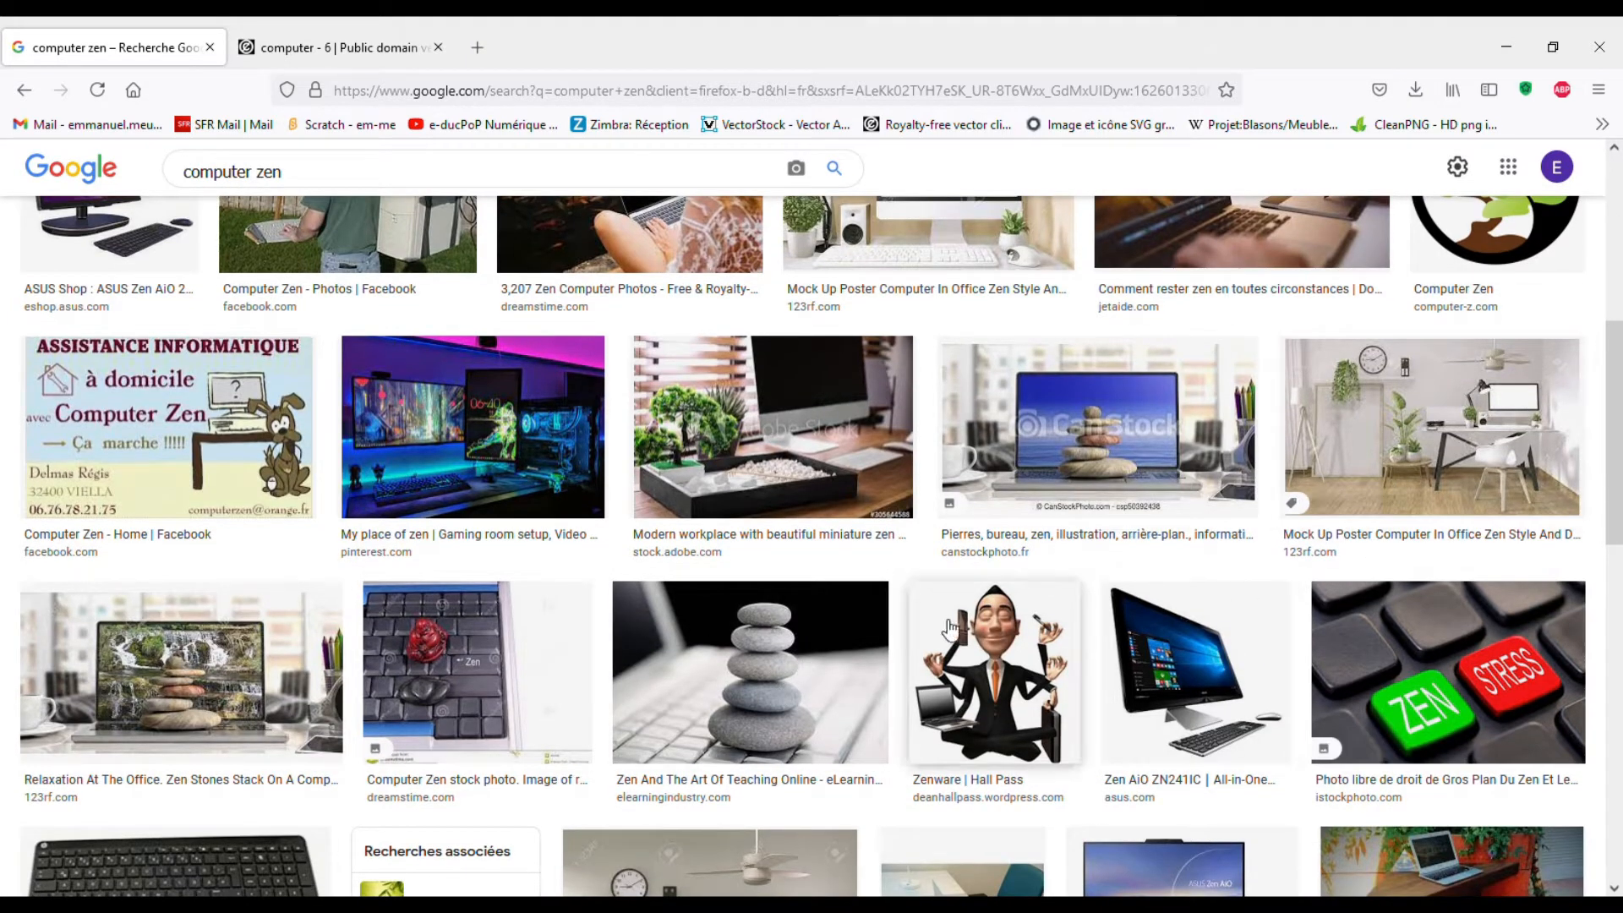
{"action": "scroll", "coordinate": [753, 701], "scroll_direction": "down", "scroll_amount": 4}
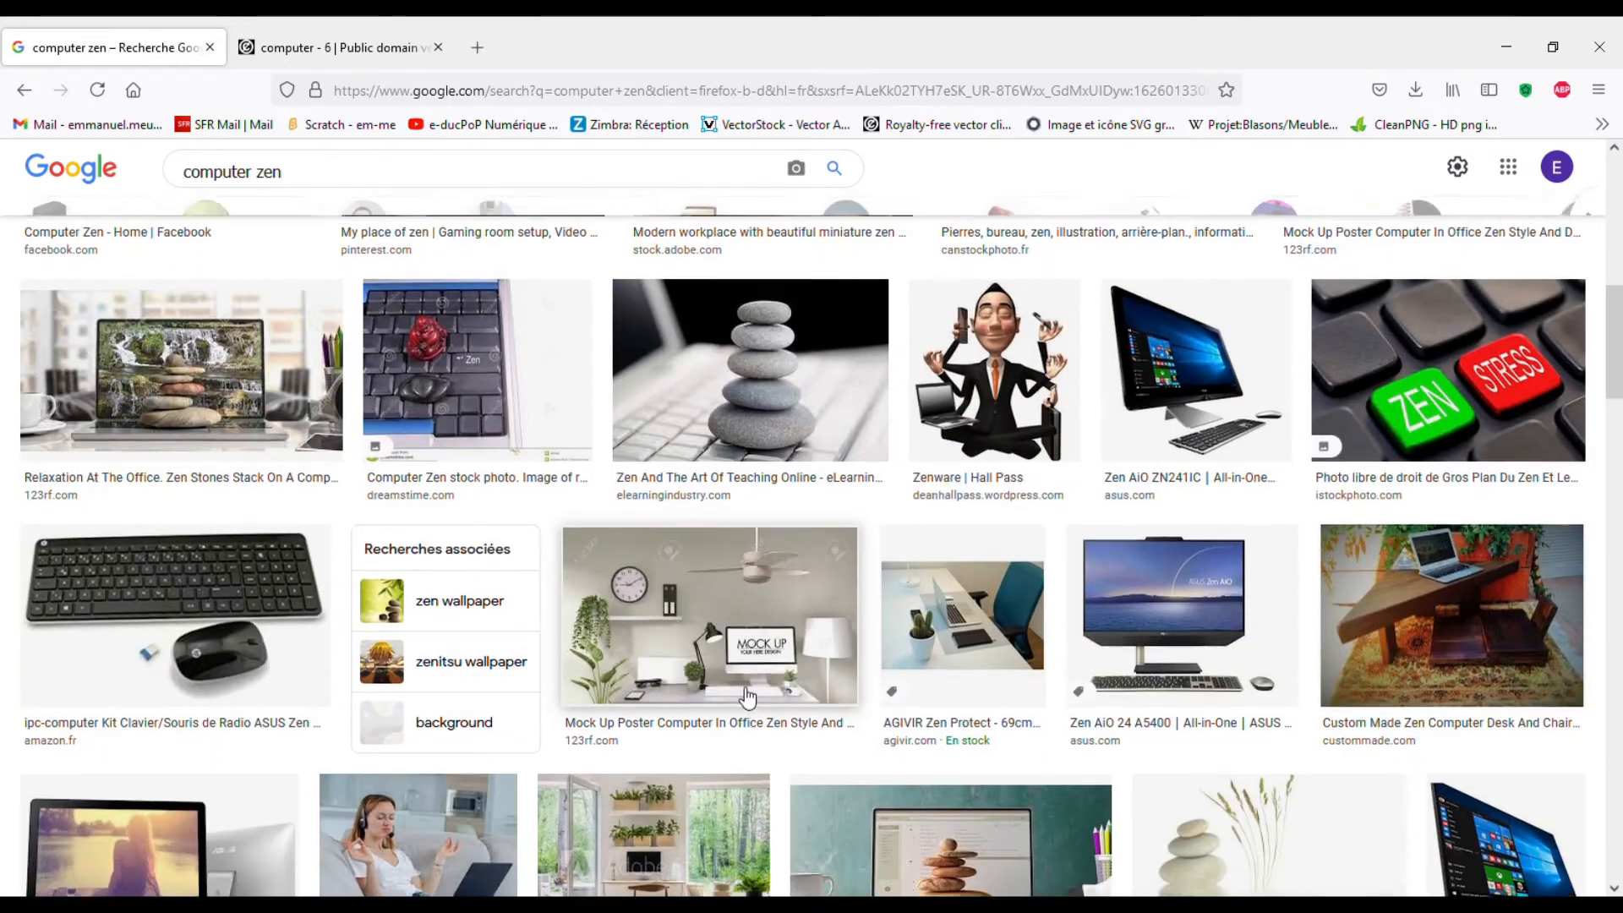
{"action": "scroll", "coordinate": [566, 437], "scroll_direction": "up", "scroll_amount": 7}
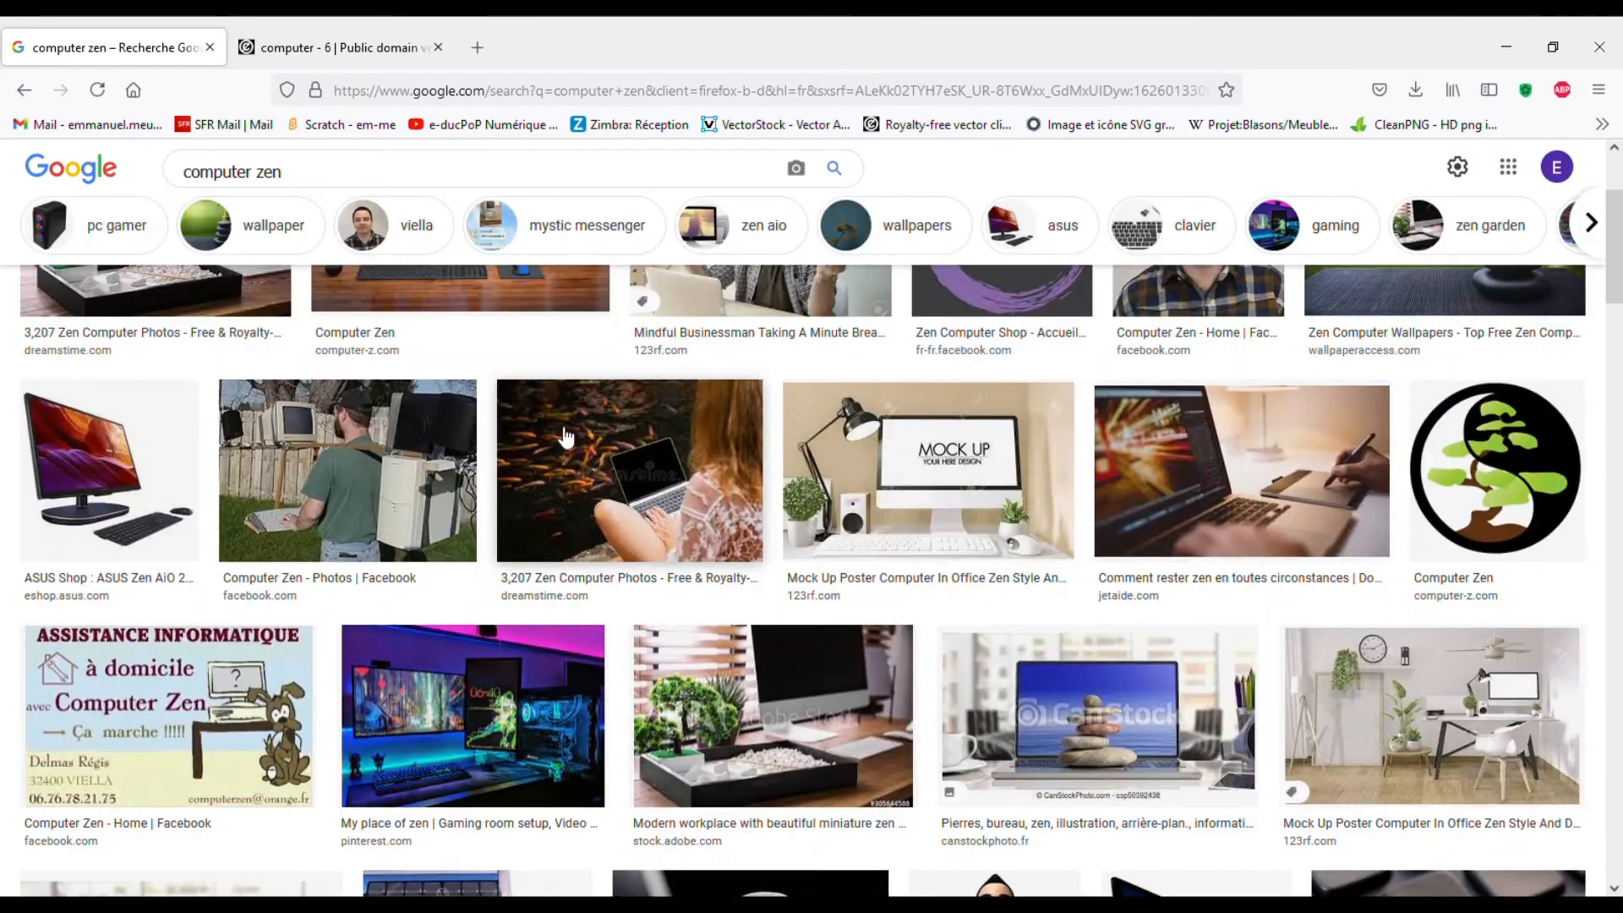
- Open the blue-screen monitor drawing from the computer search results on publicdomainvectors.org
{"action": "left_click", "coordinate": [368, 47]}
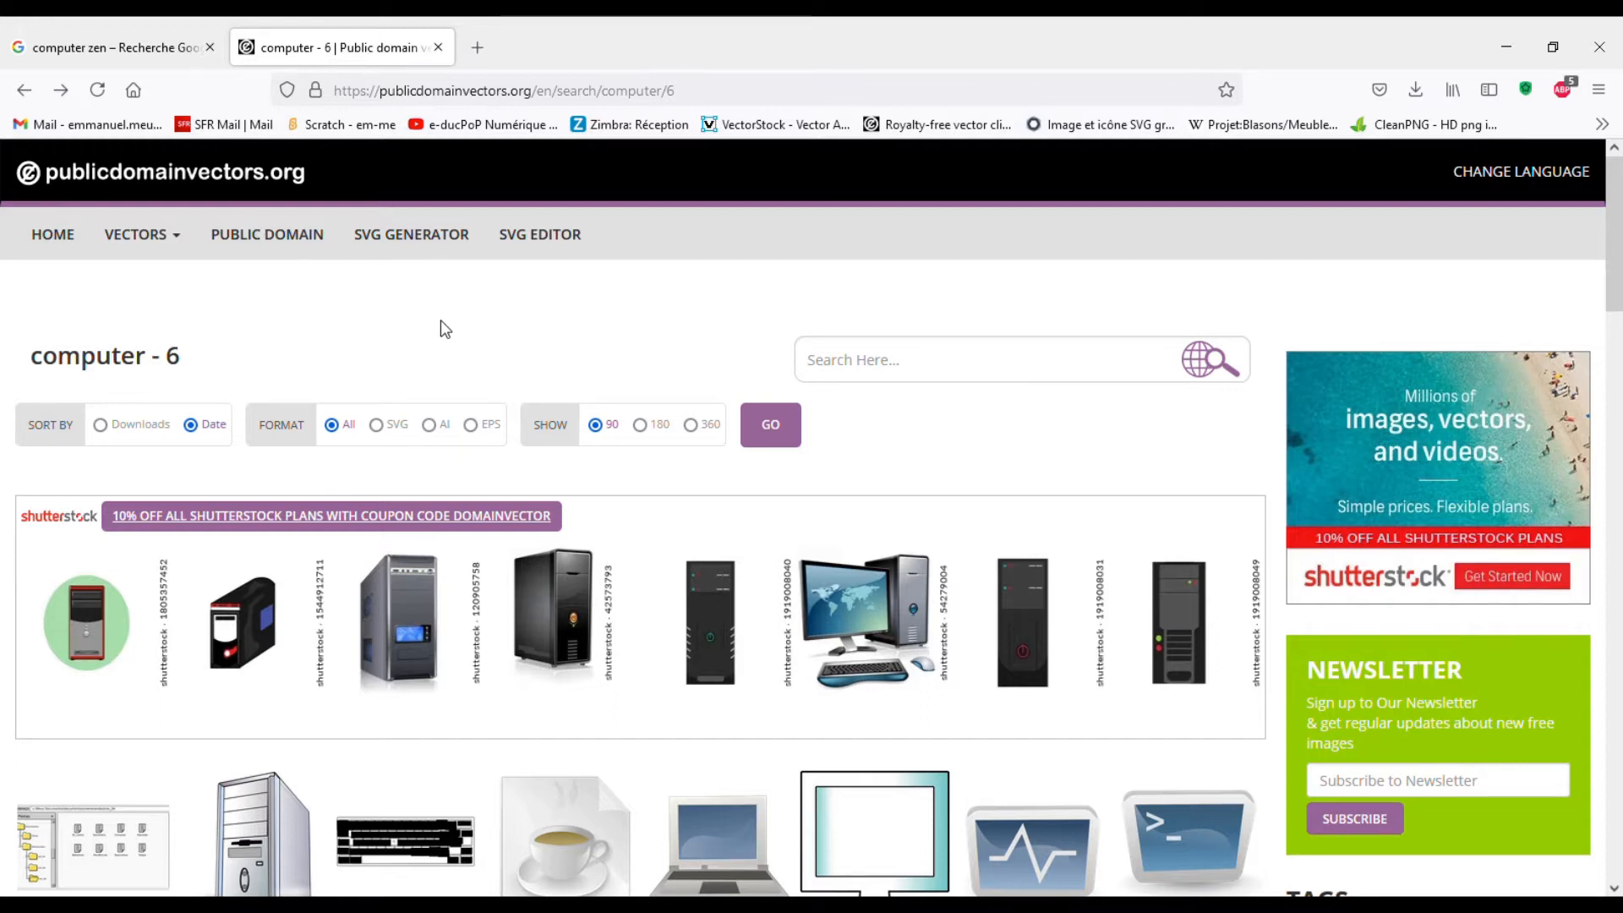
{"action": "scroll", "coordinate": [440, 321], "scroll_direction": "down", "scroll_amount": 7}
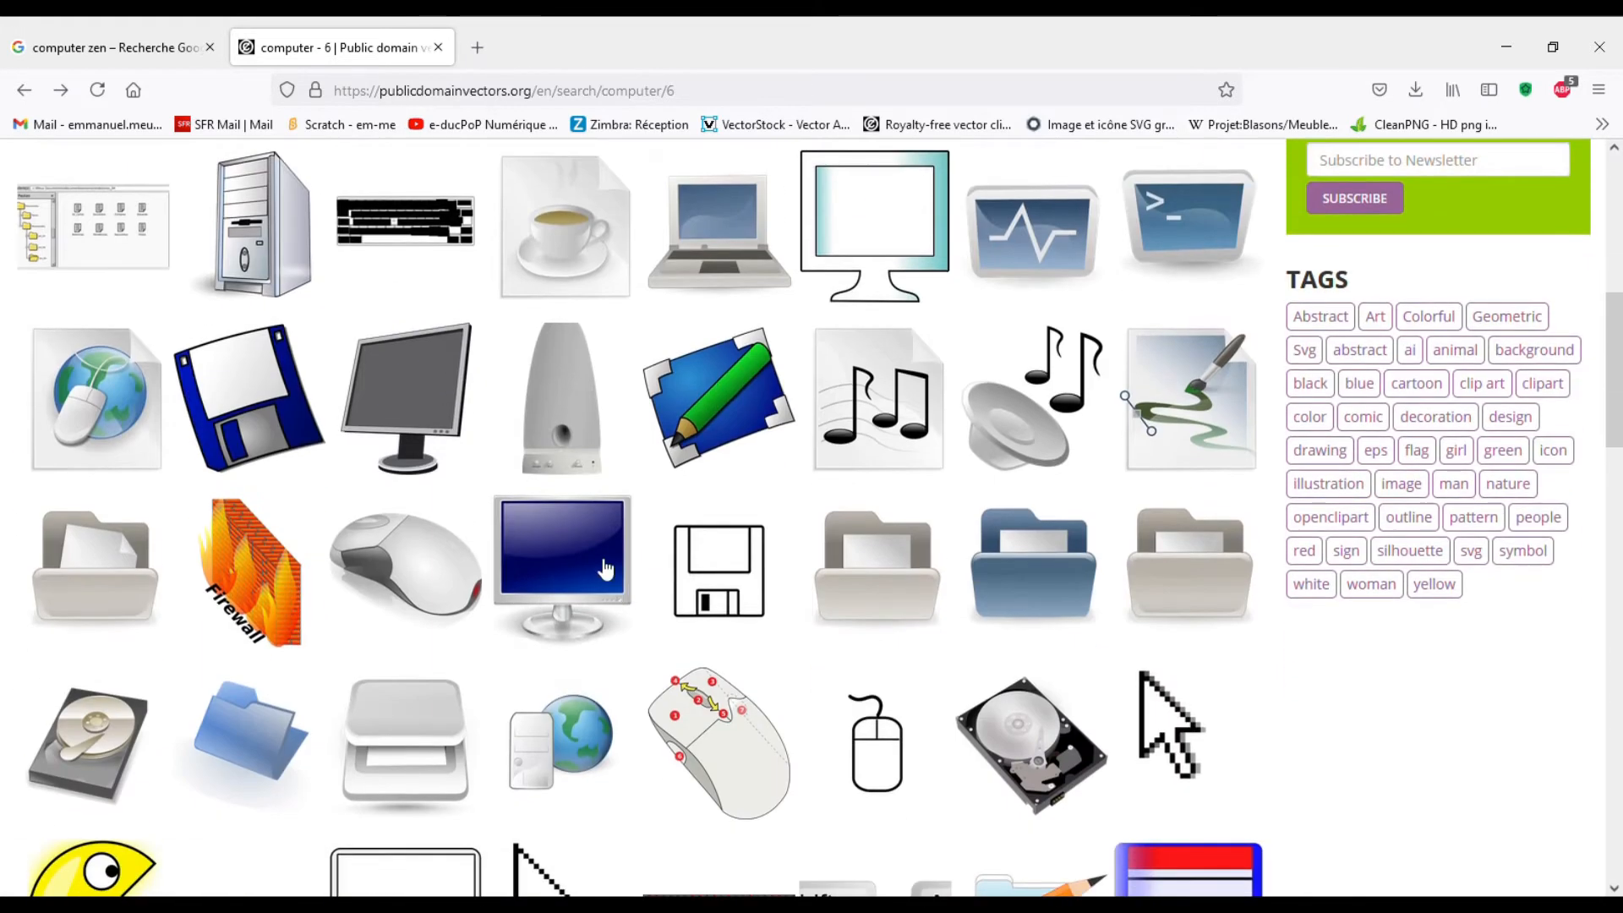
{"action": "left_click", "coordinate": [612, 573]}
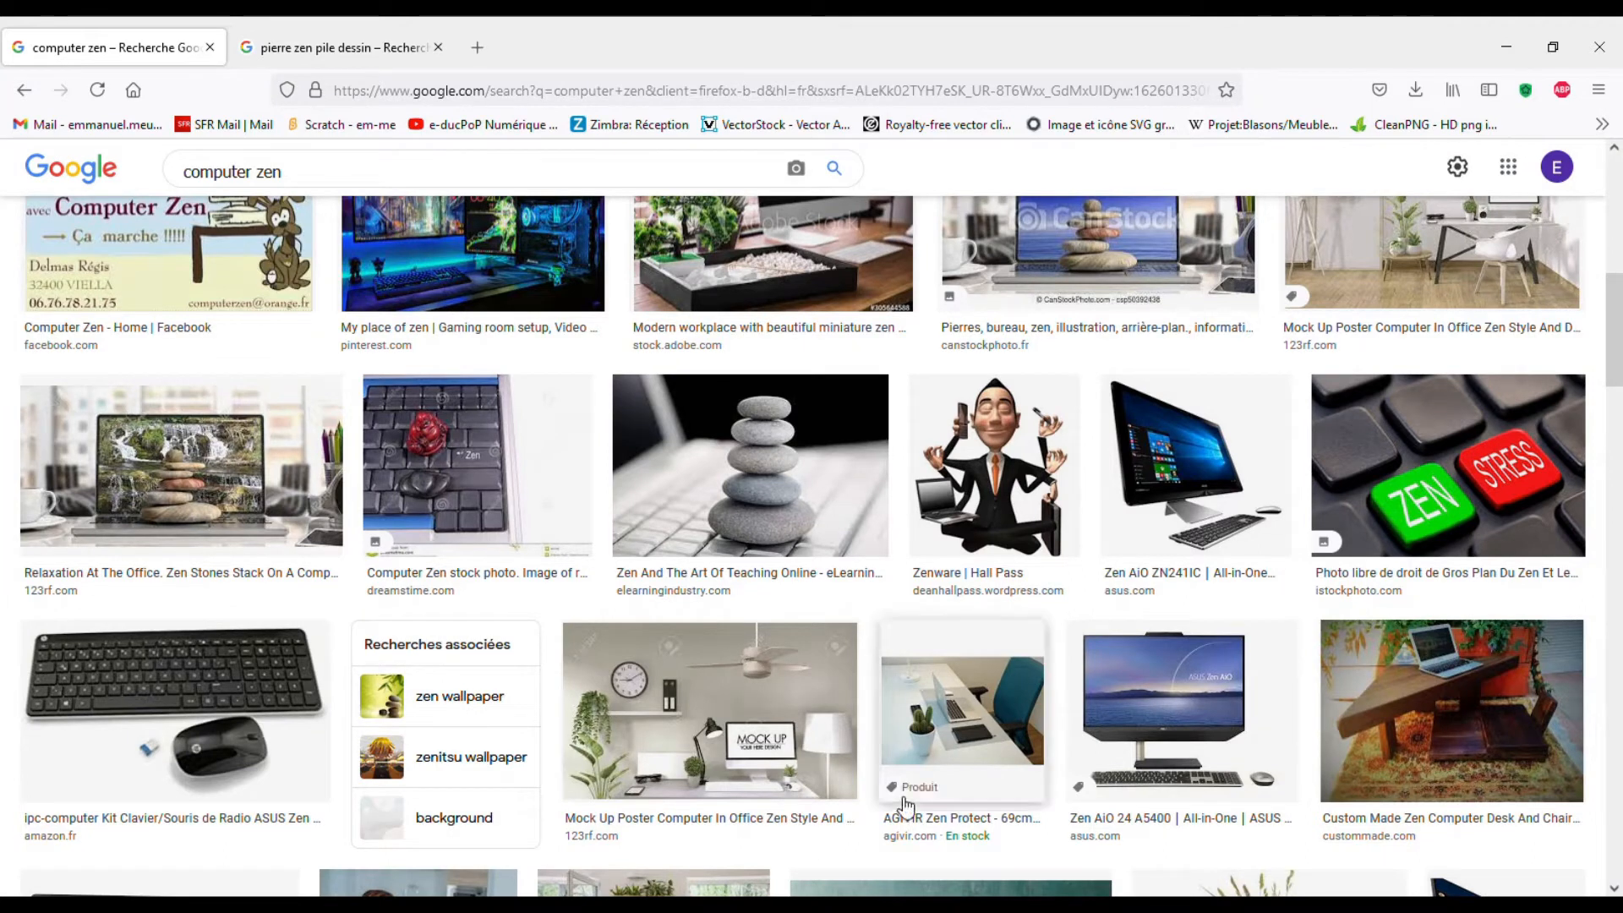
- Open the Pixabay picture of grey stacked stones from the "pierre zen pile dessin" image results
{"action": "left_click", "coordinate": [323, 49]}
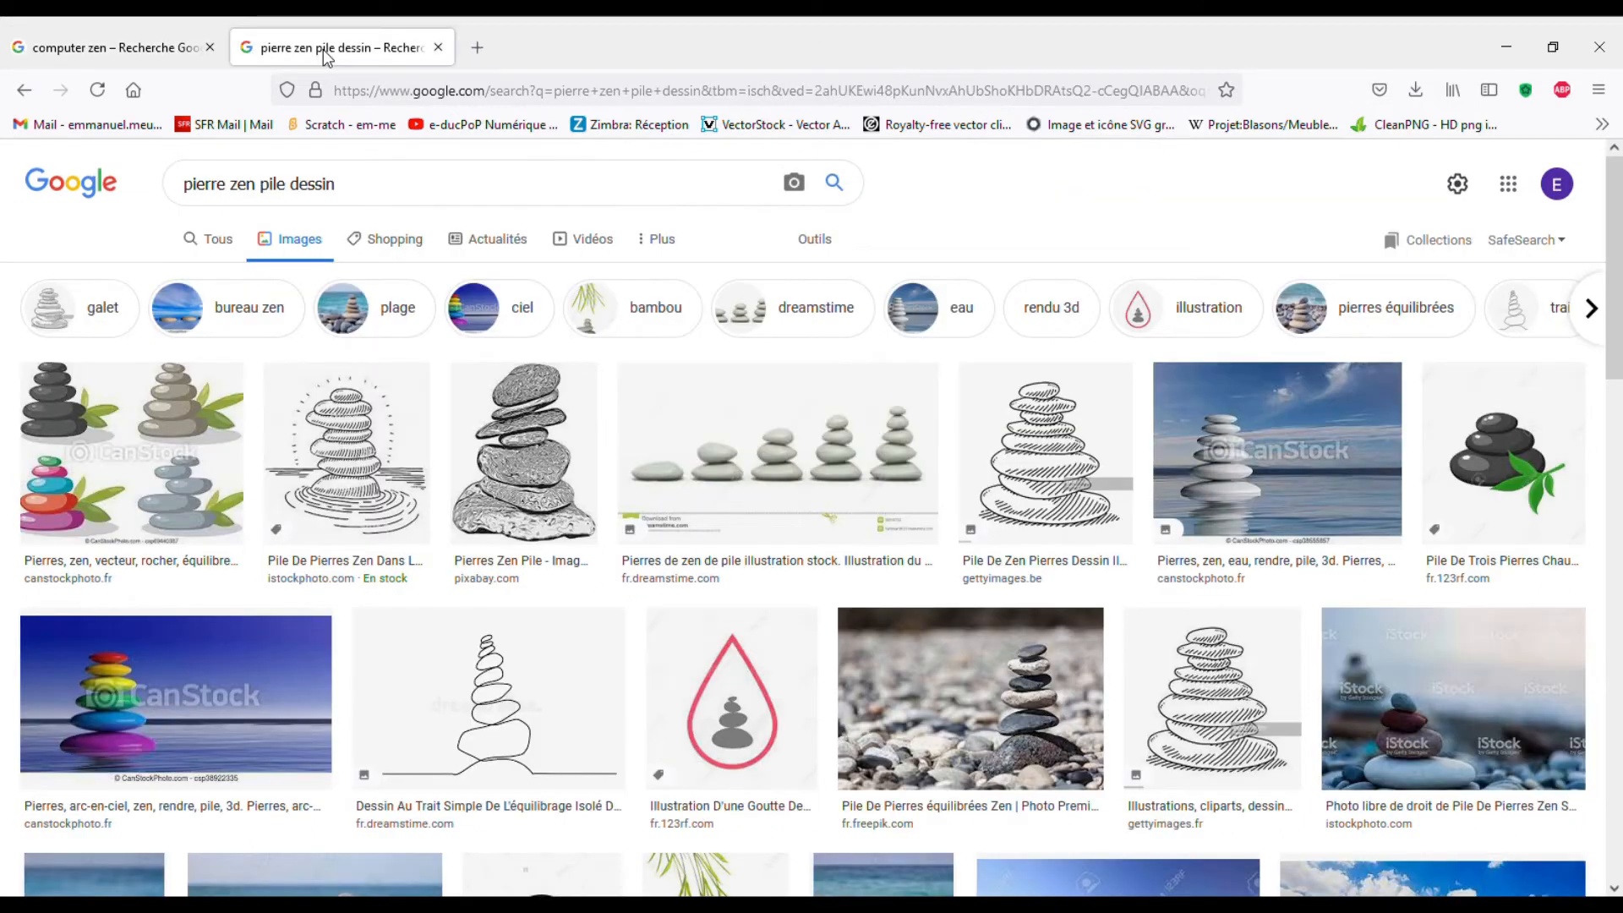
{"action": "left_click", "coordinate": [531, 500]}
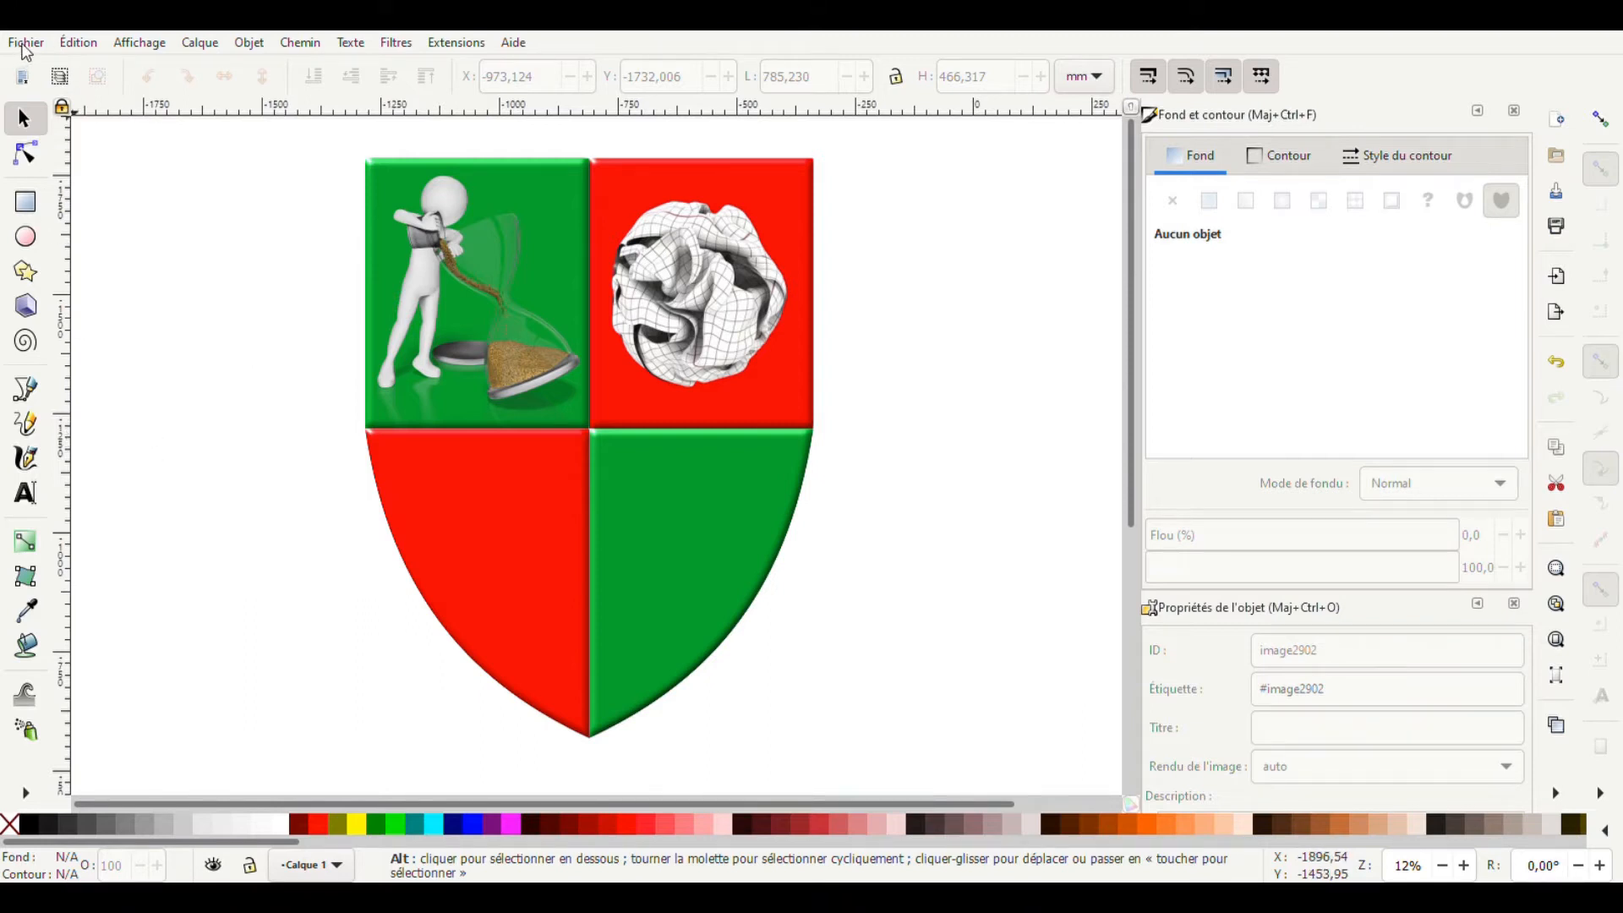
- In Inkscape, import the monitor drawing and enlarge it to about 356 × 324 mm in the shield's lower-left red quarter
{"action": "key", "text": "ctrl+i"}
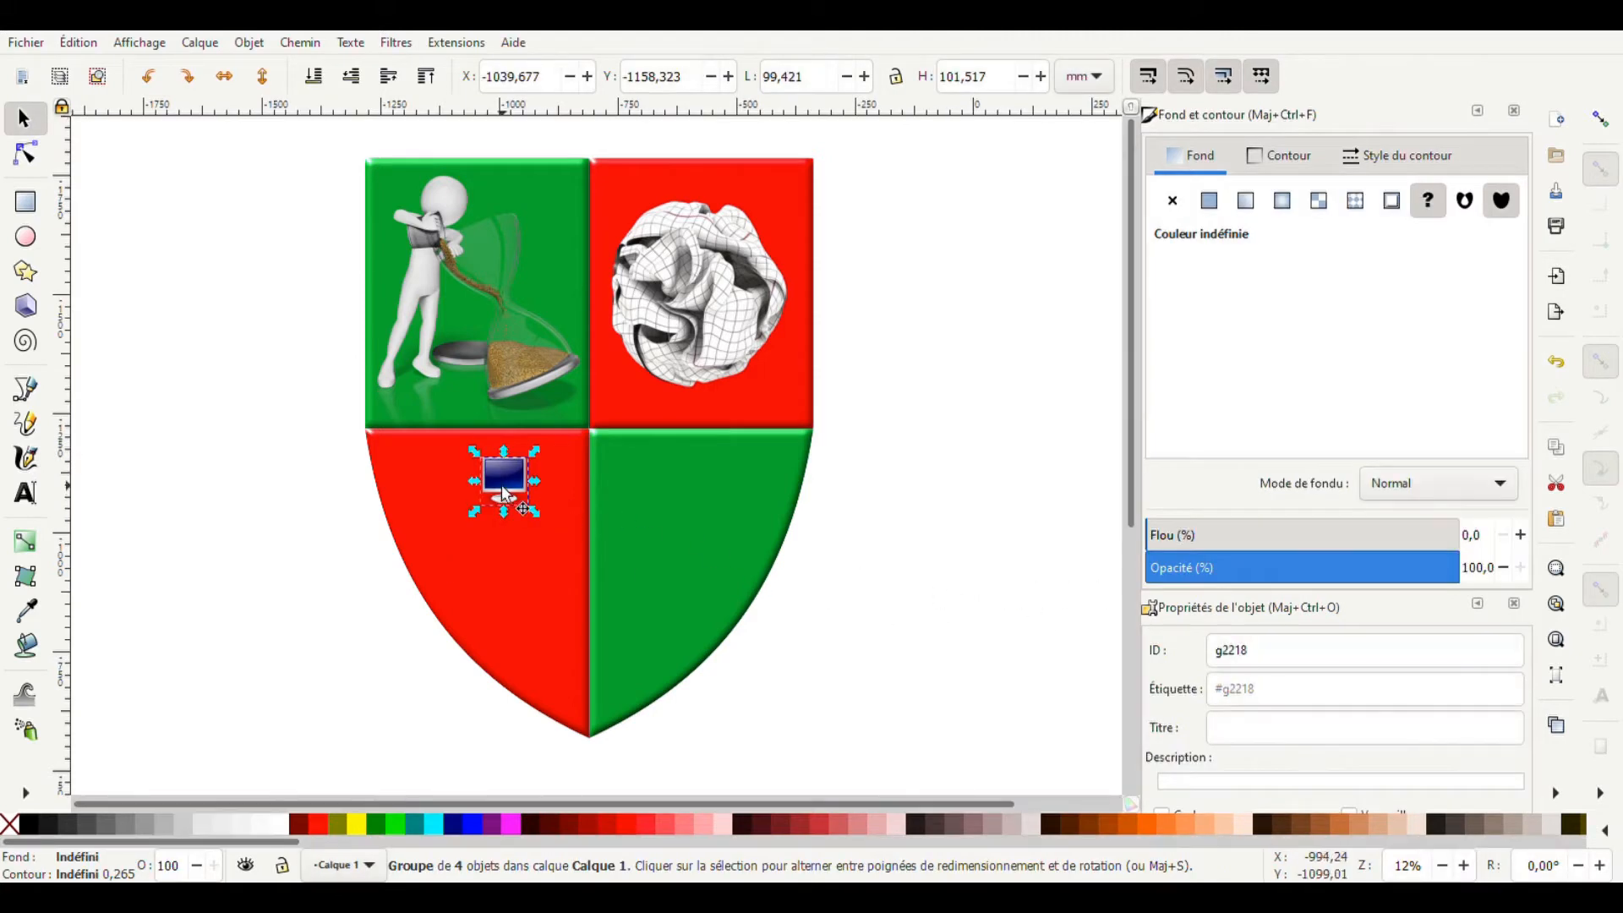
{"action": "left_click", "coordinate": [504, 494]}
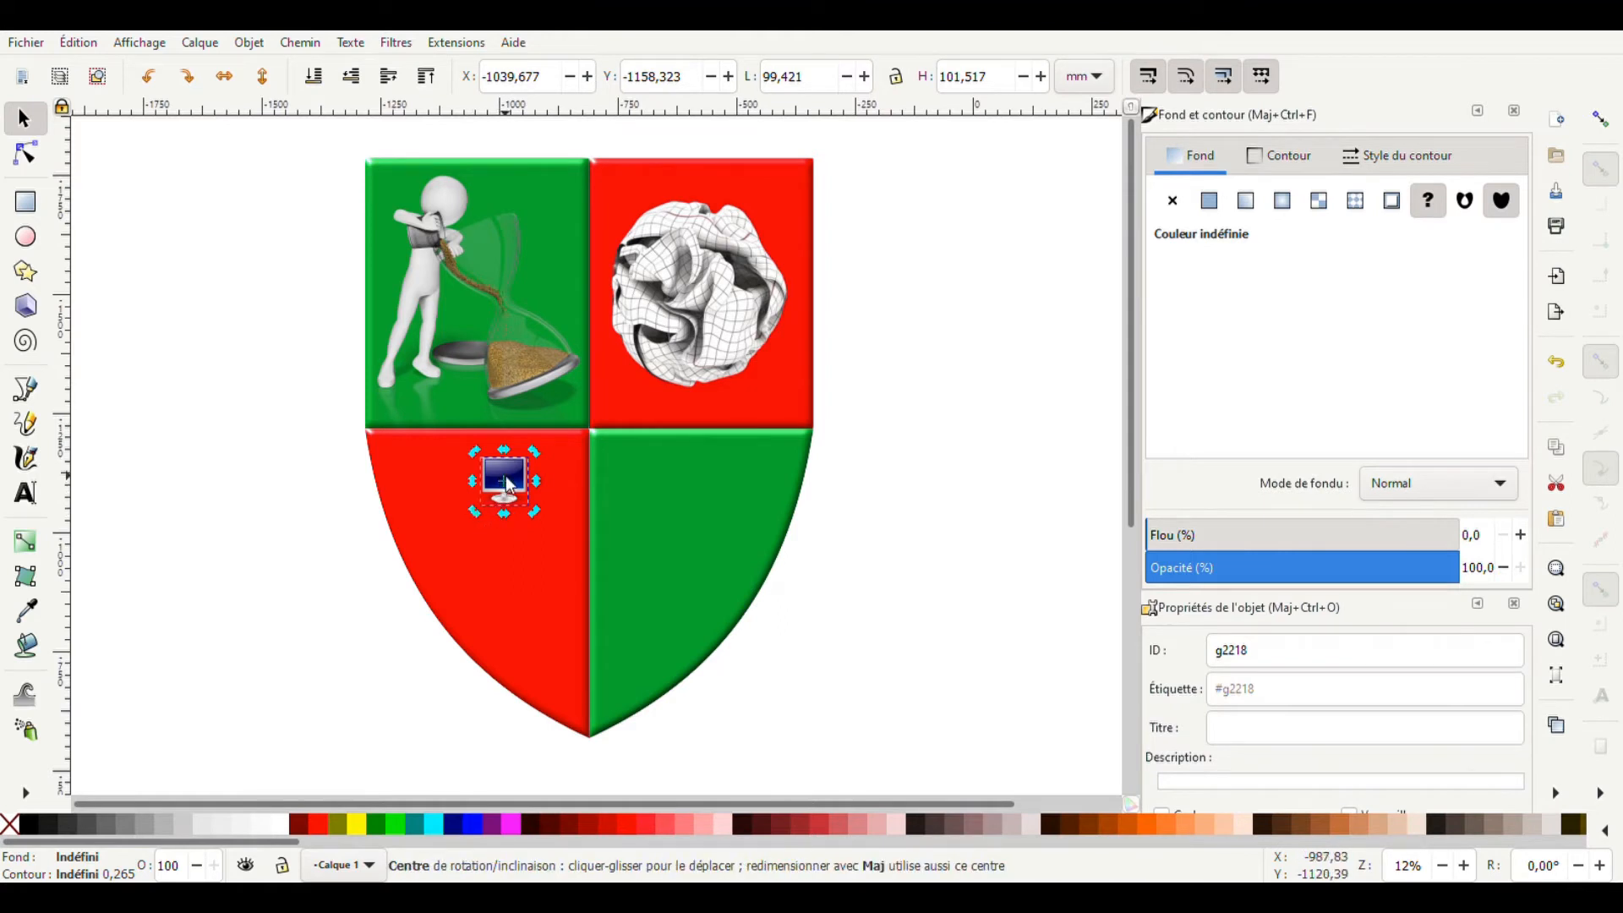
{"action": "left_click", "coordinate": [888, 569]}
{"action": "left_click", "coordinate": [522, 494]}
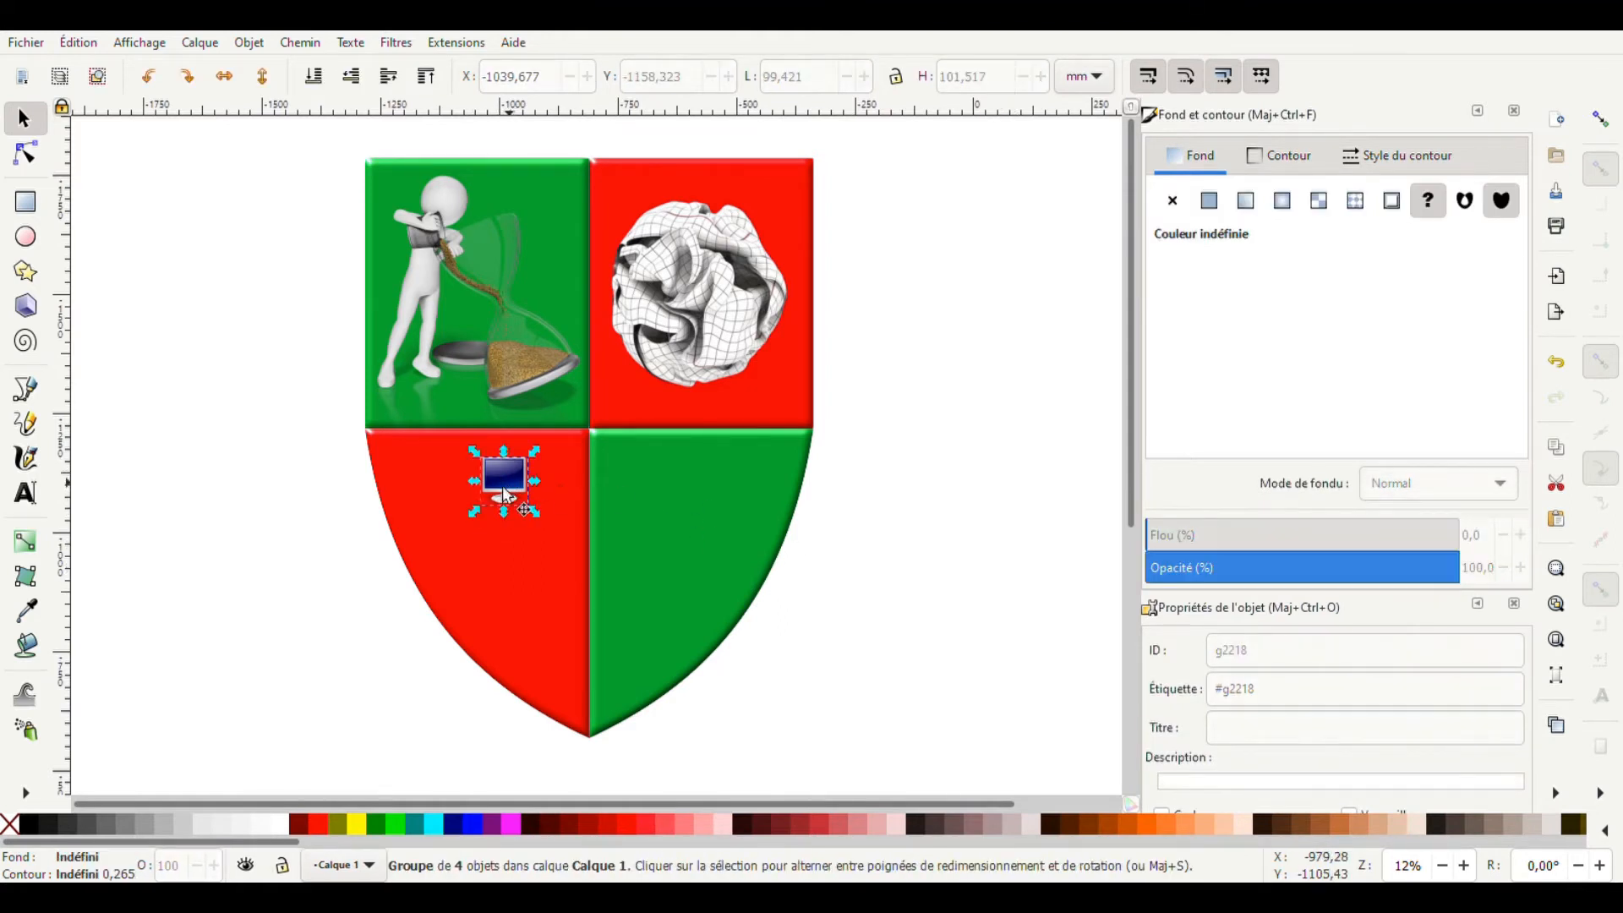
{"action": "left_click_drag", "start_coordinate": [475, 515], "coordinate": [406, 571]}
{"action": "left_click_drag", "start_coordinate": [532, 569], "coordinate": [589, 621]}
{"action": "left_click", "coordinate": [873, 665]}
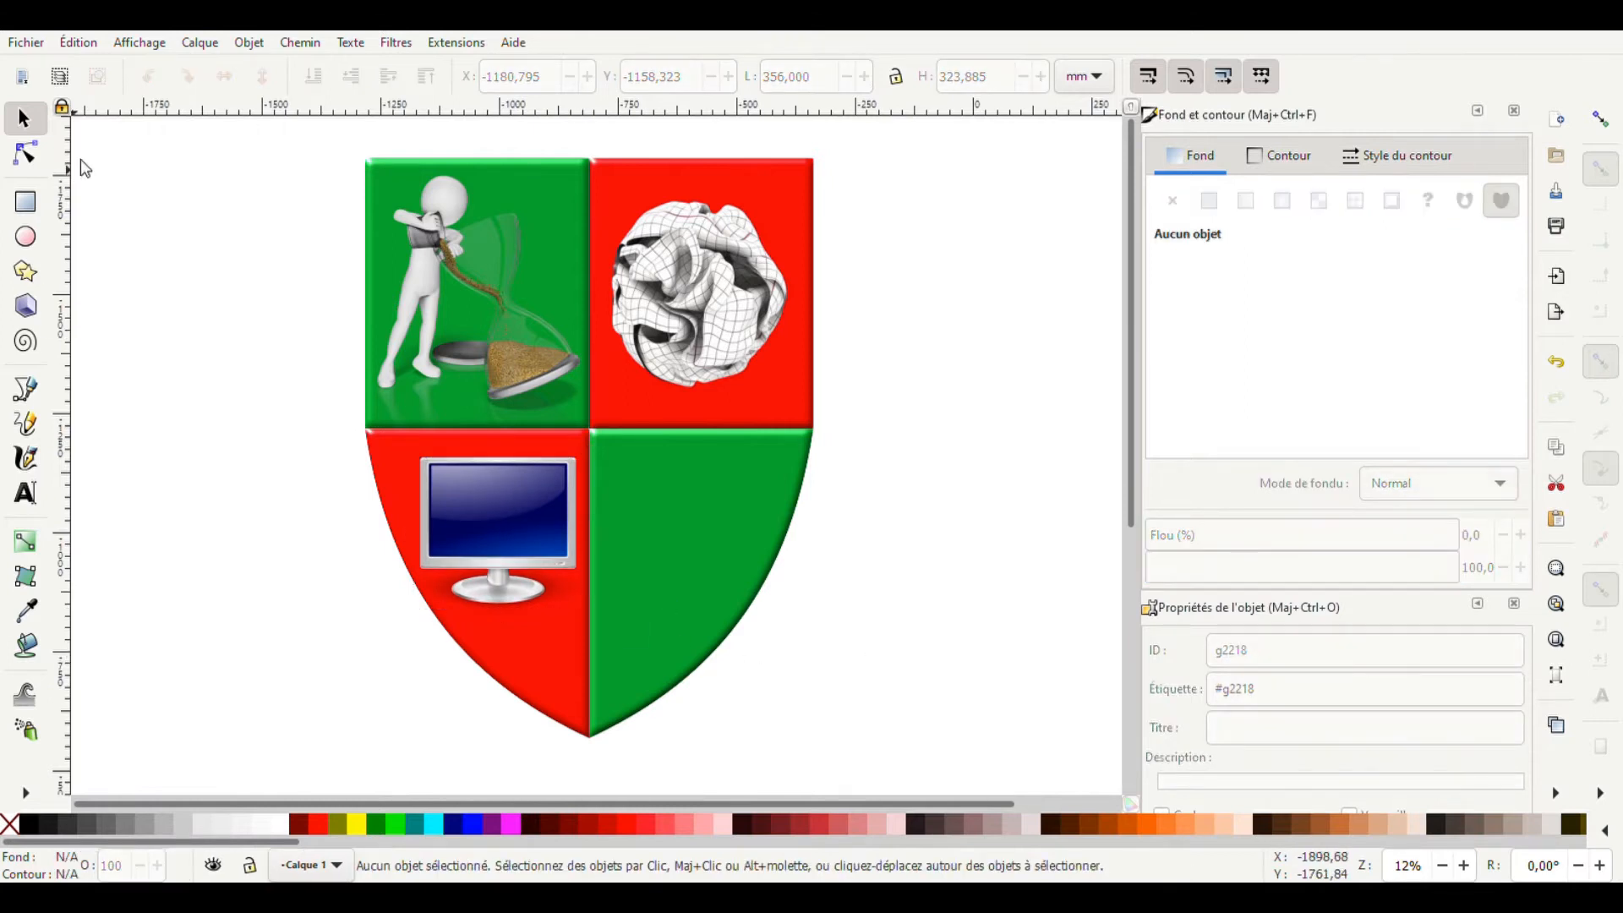
- Import the stone pile image and place it, about 255 × 302 mm, over the monitor's lower-right part
{"action": "left_click", "coordinate": [23, 49]}
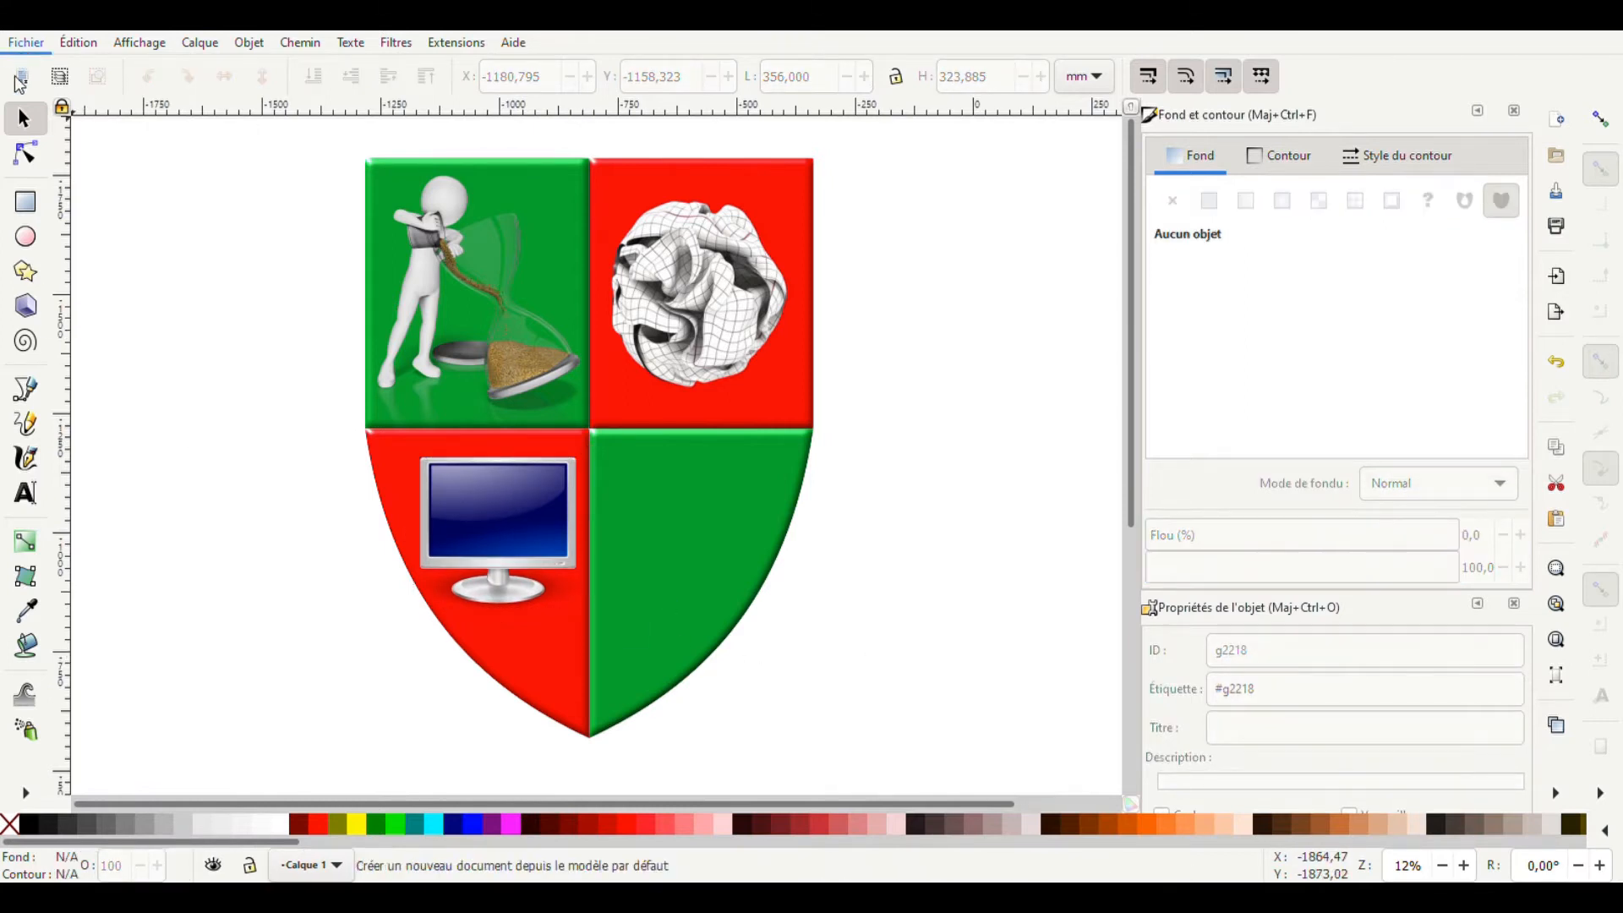
{"action": "left_click", "coordinate": [167, 376]}
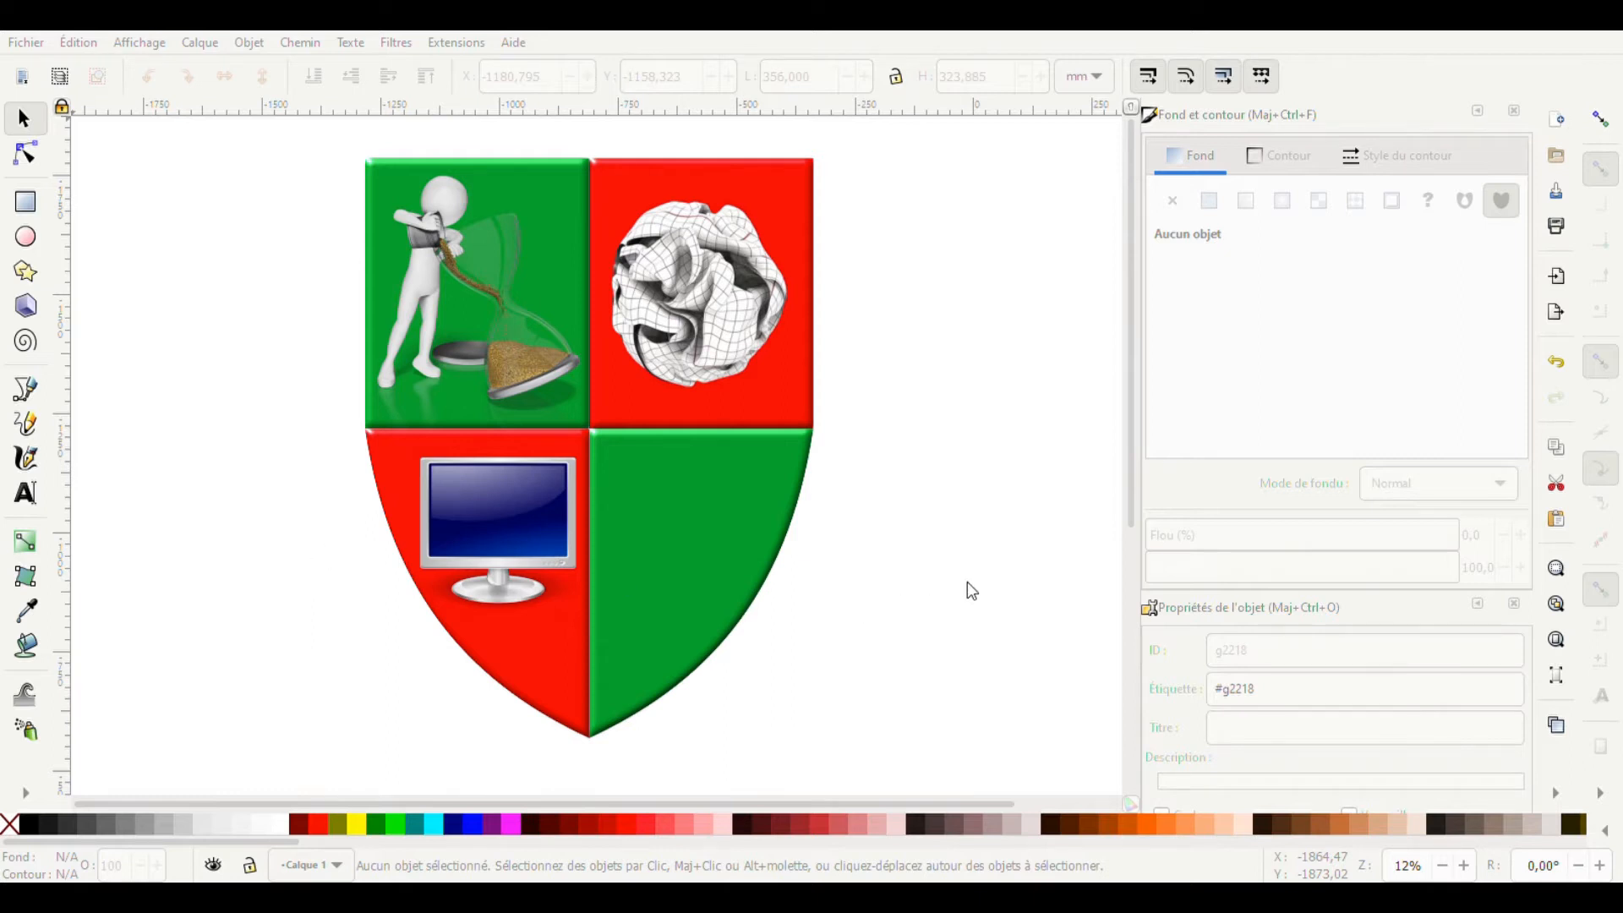
{"action": "left_click_drag", "start_coordinate": [368, 558], "coordinate": [537, 642]}
{"action": "left_click", "coordinate": [915, 693]}
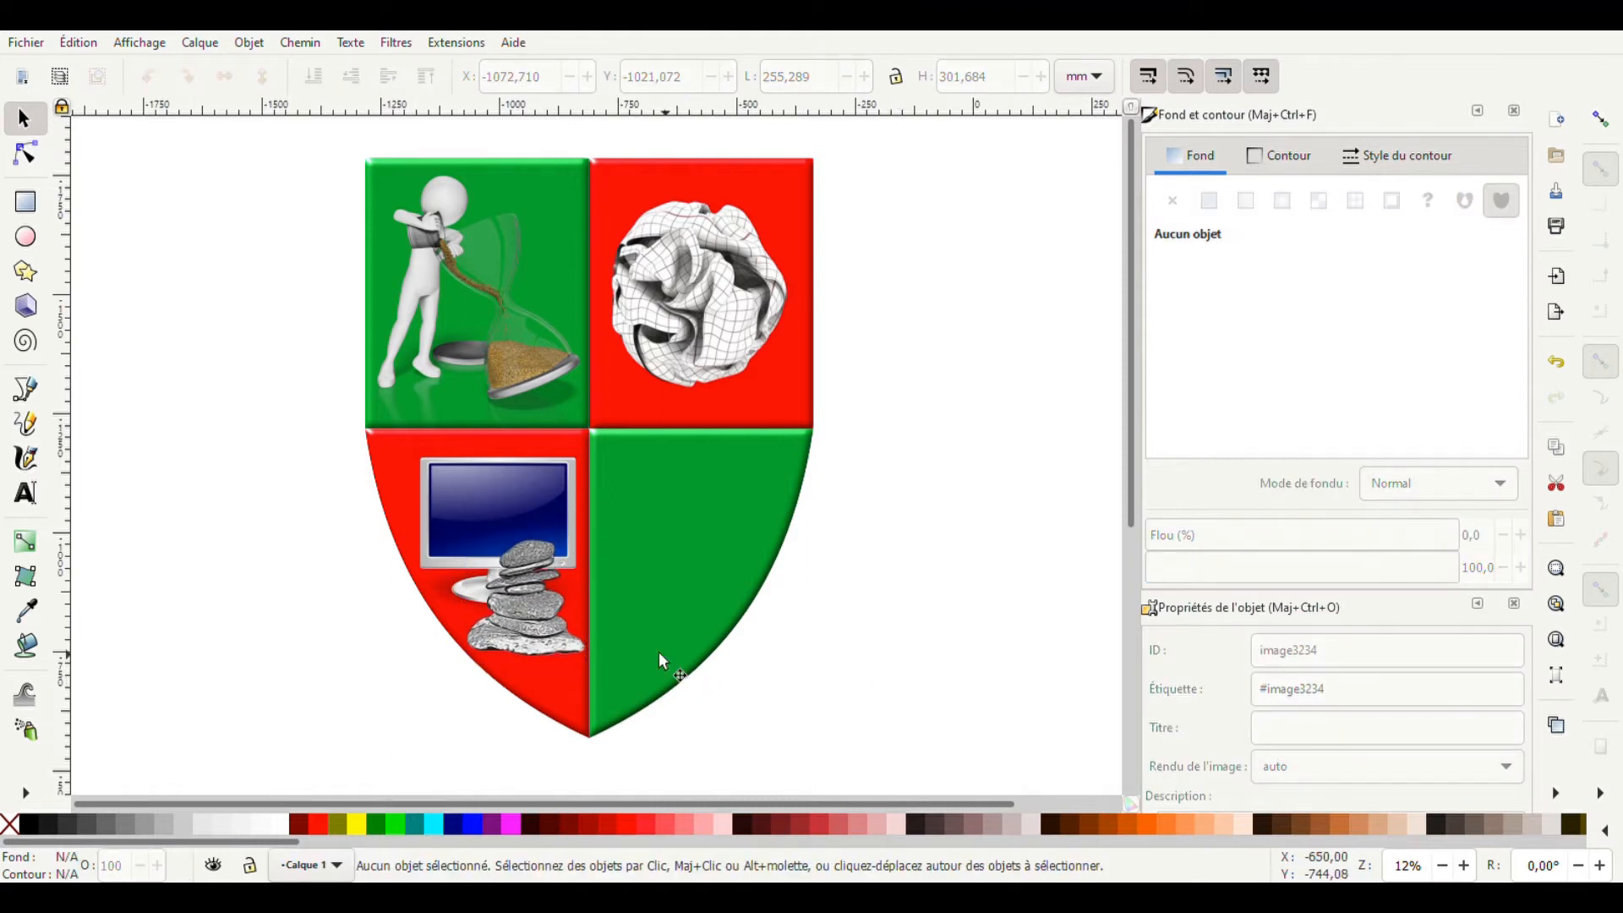
- Raise the stone pile image in the stacking order so it sits in front of the monitor
{"action": "left_click", "coordinate": [537, 621]}
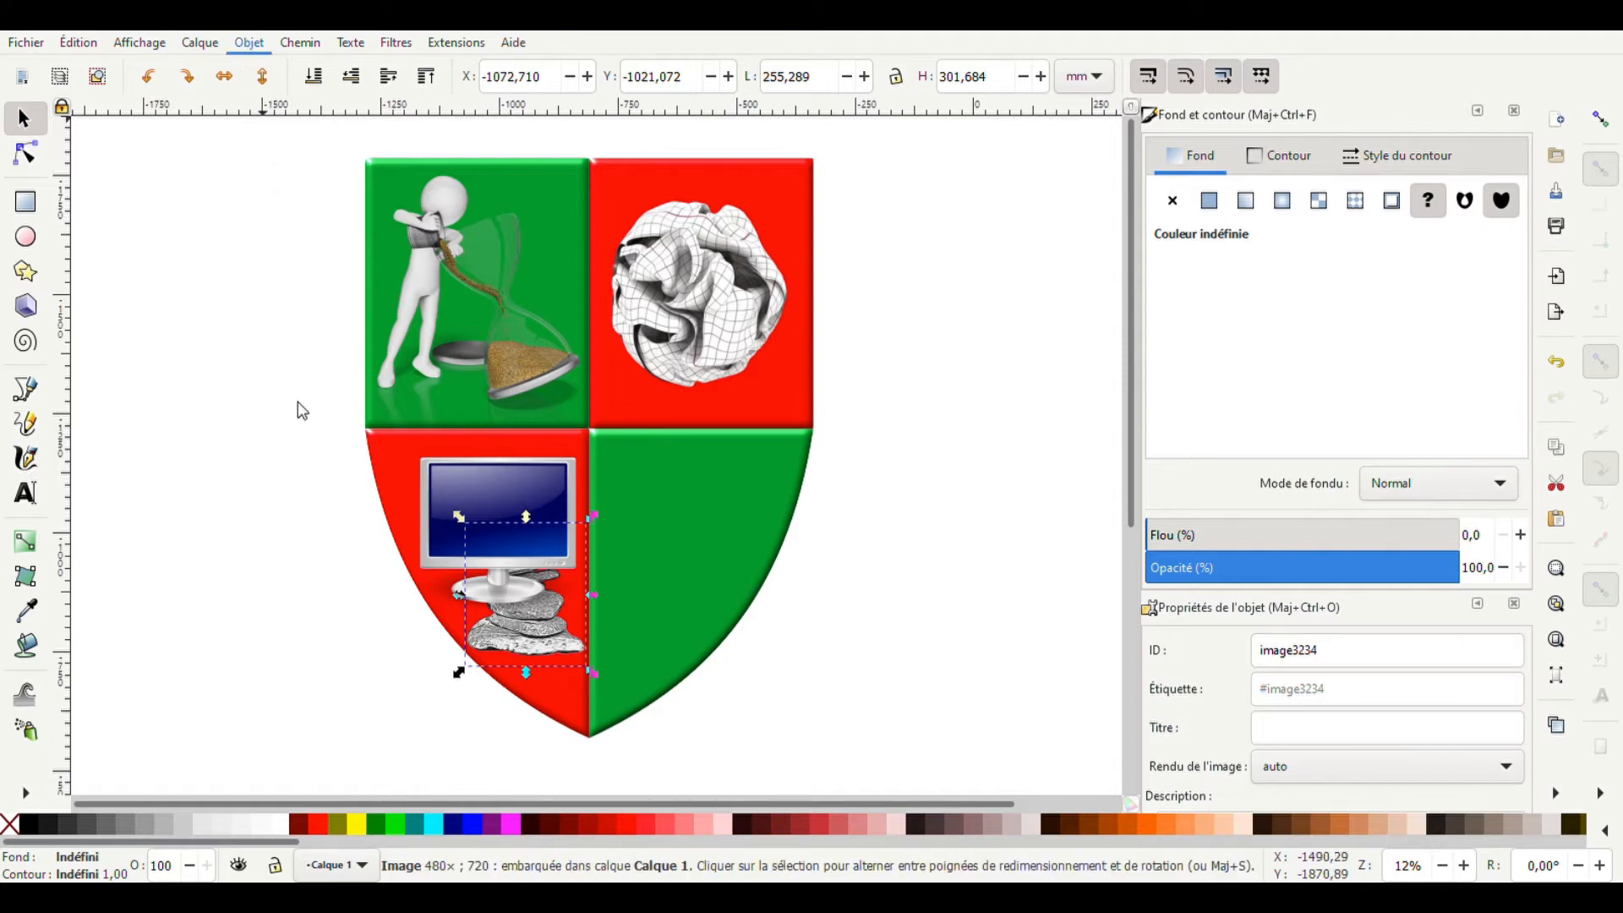
{"action": "key", "text": "Page_Up"}
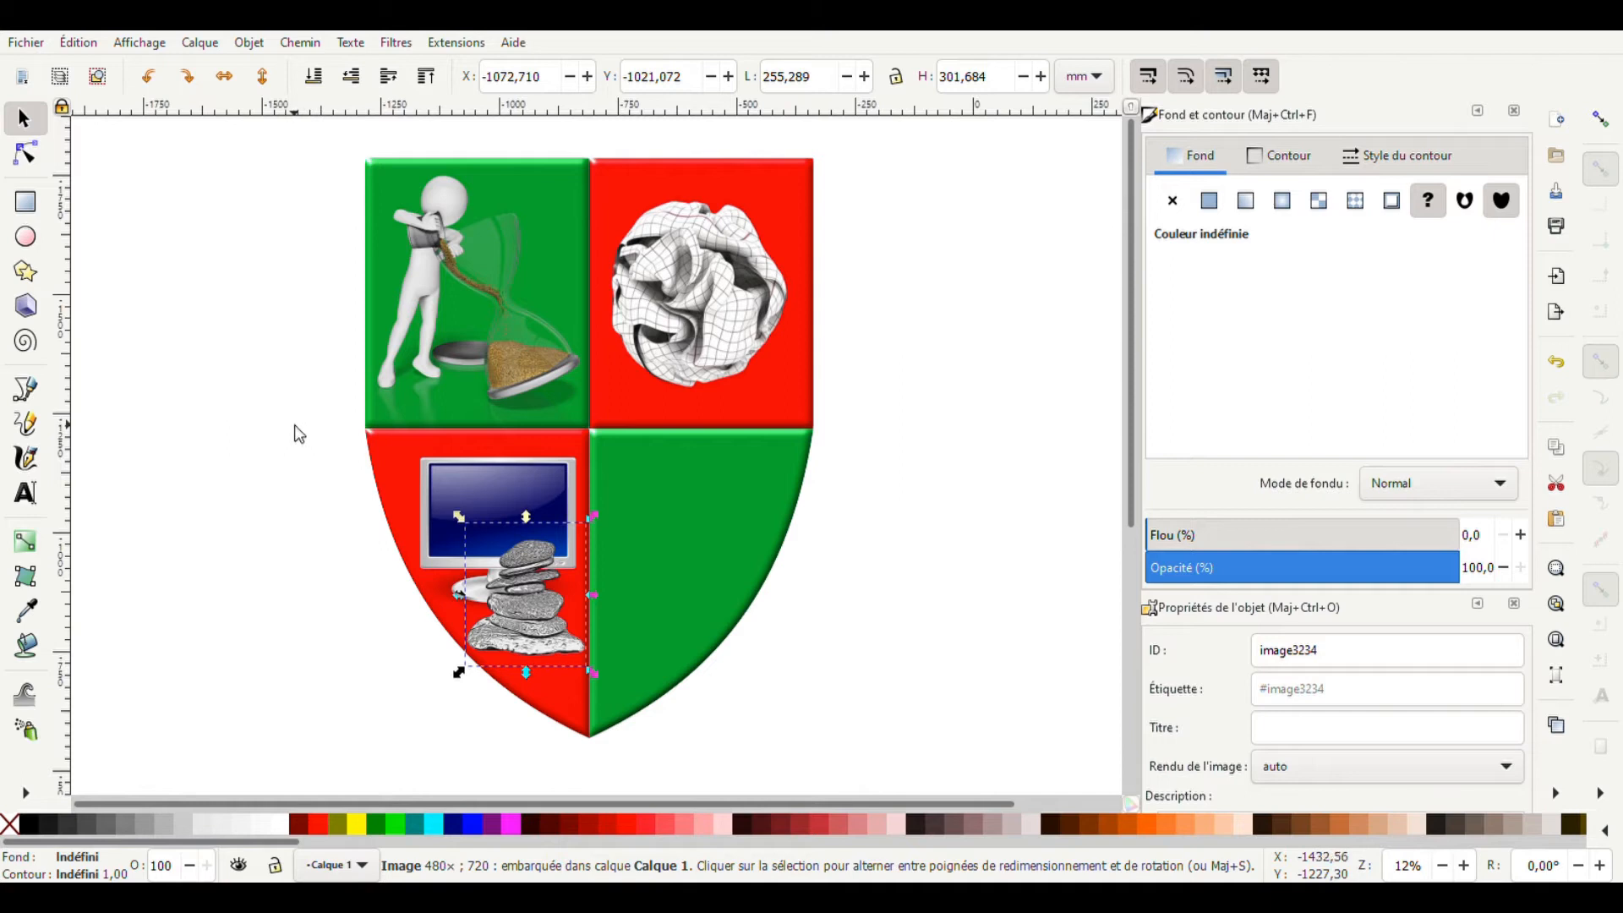
{"action": "left_click", "coordinate": [297, 434]}
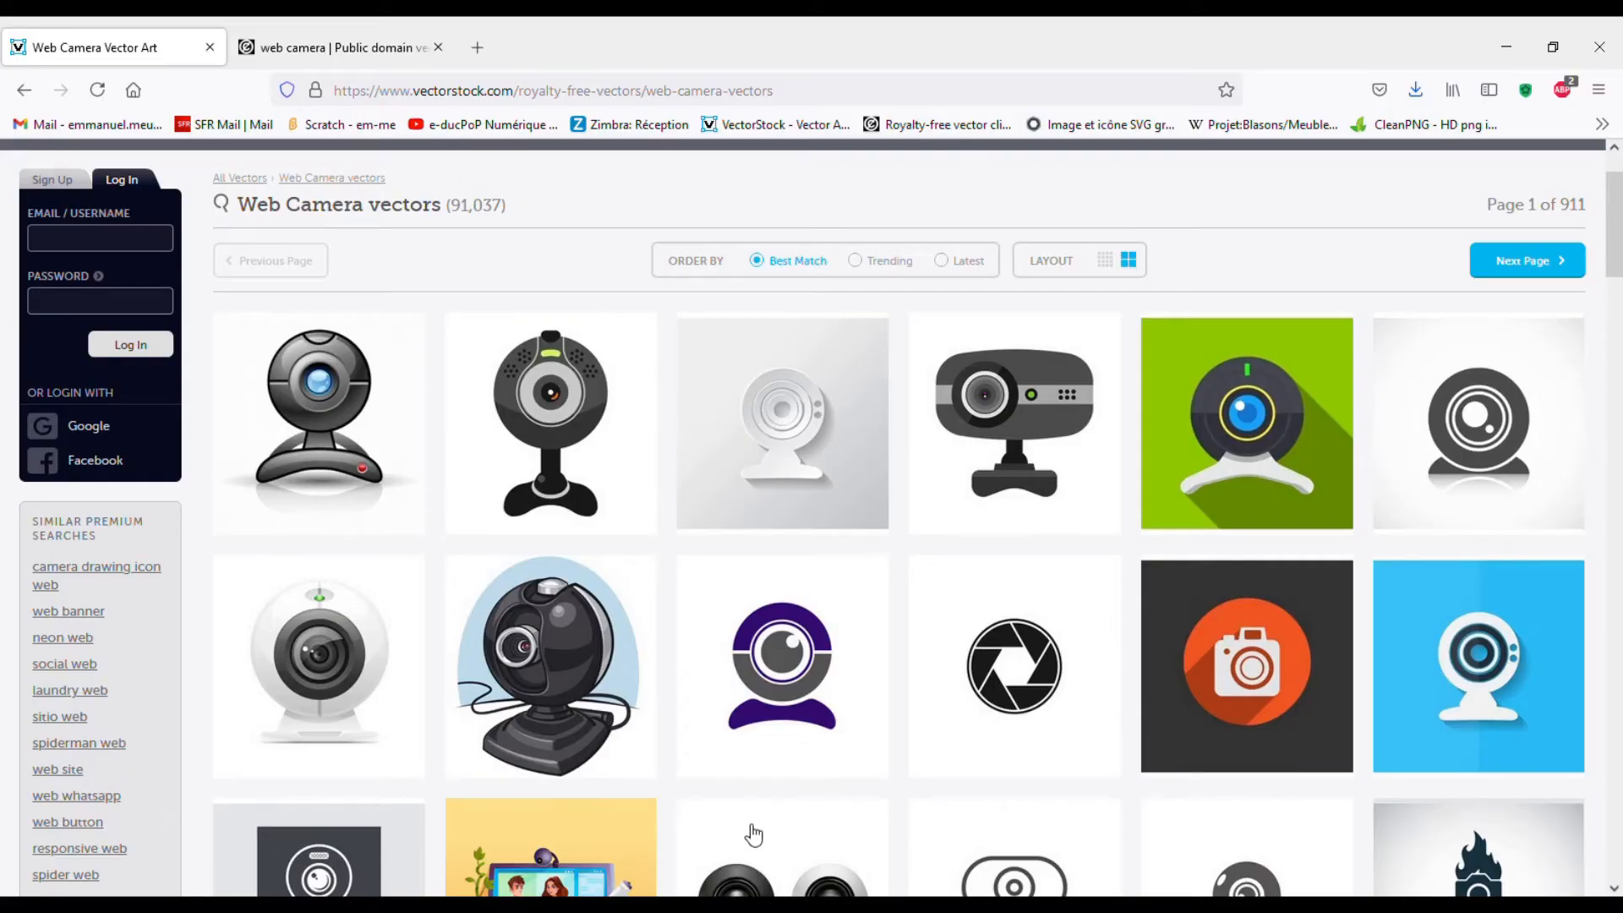
- Switch to the browser and look through the web camera vectors on VectorStock for a suitable webcam drawing
{"action": "mouse_move", "coordinate": [859, 754]}
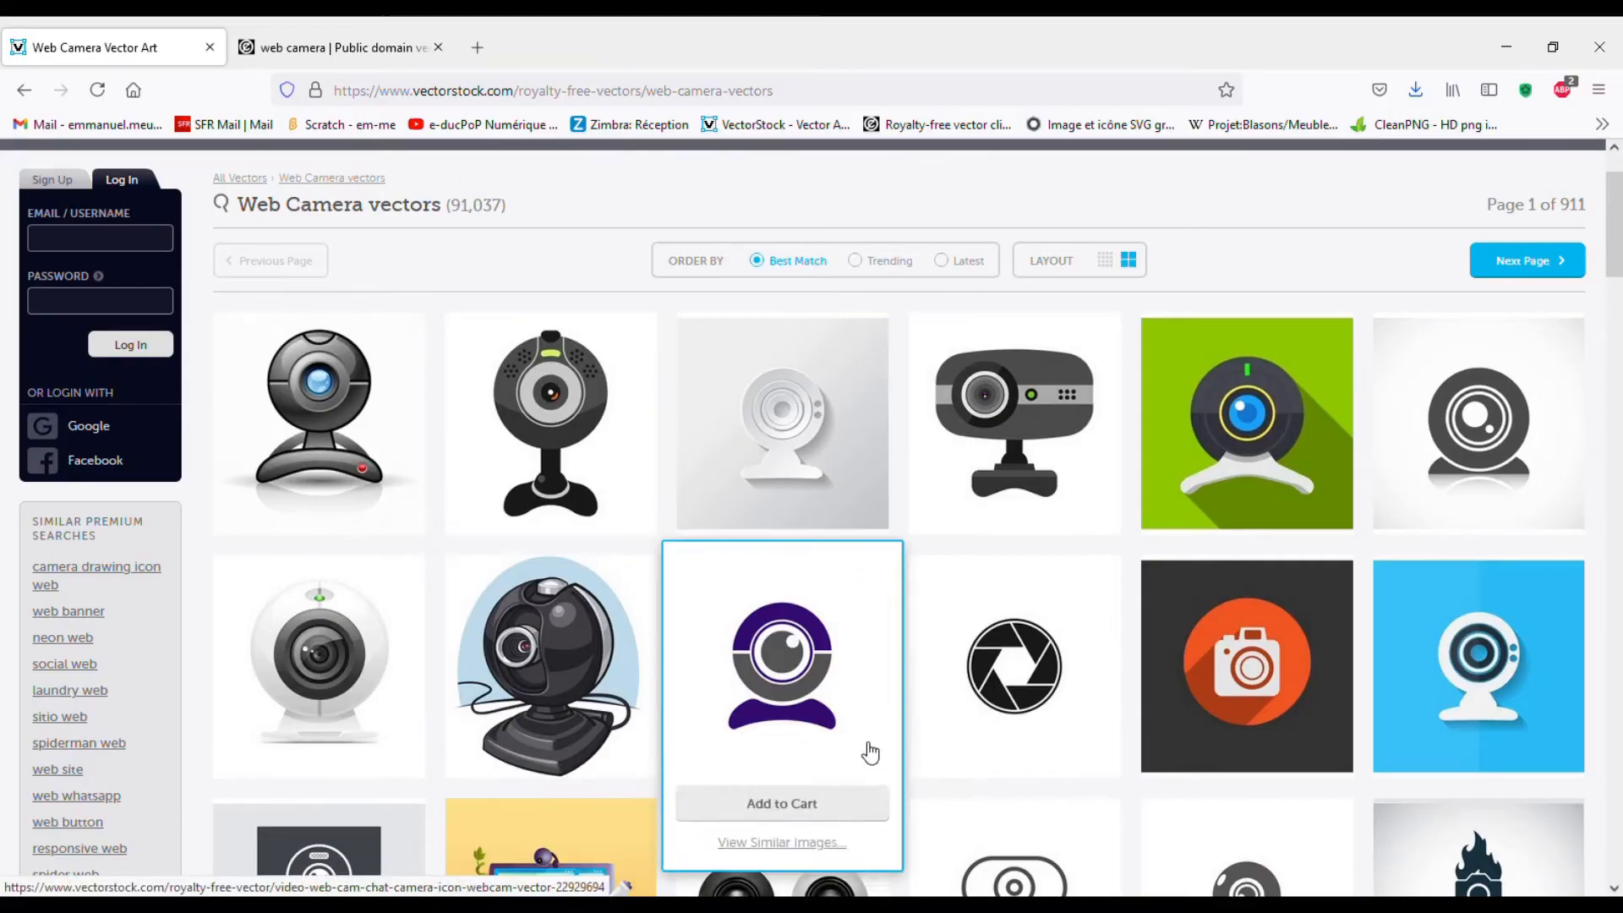
{"action": "mouse_move", "coordinate": [842, 460]}
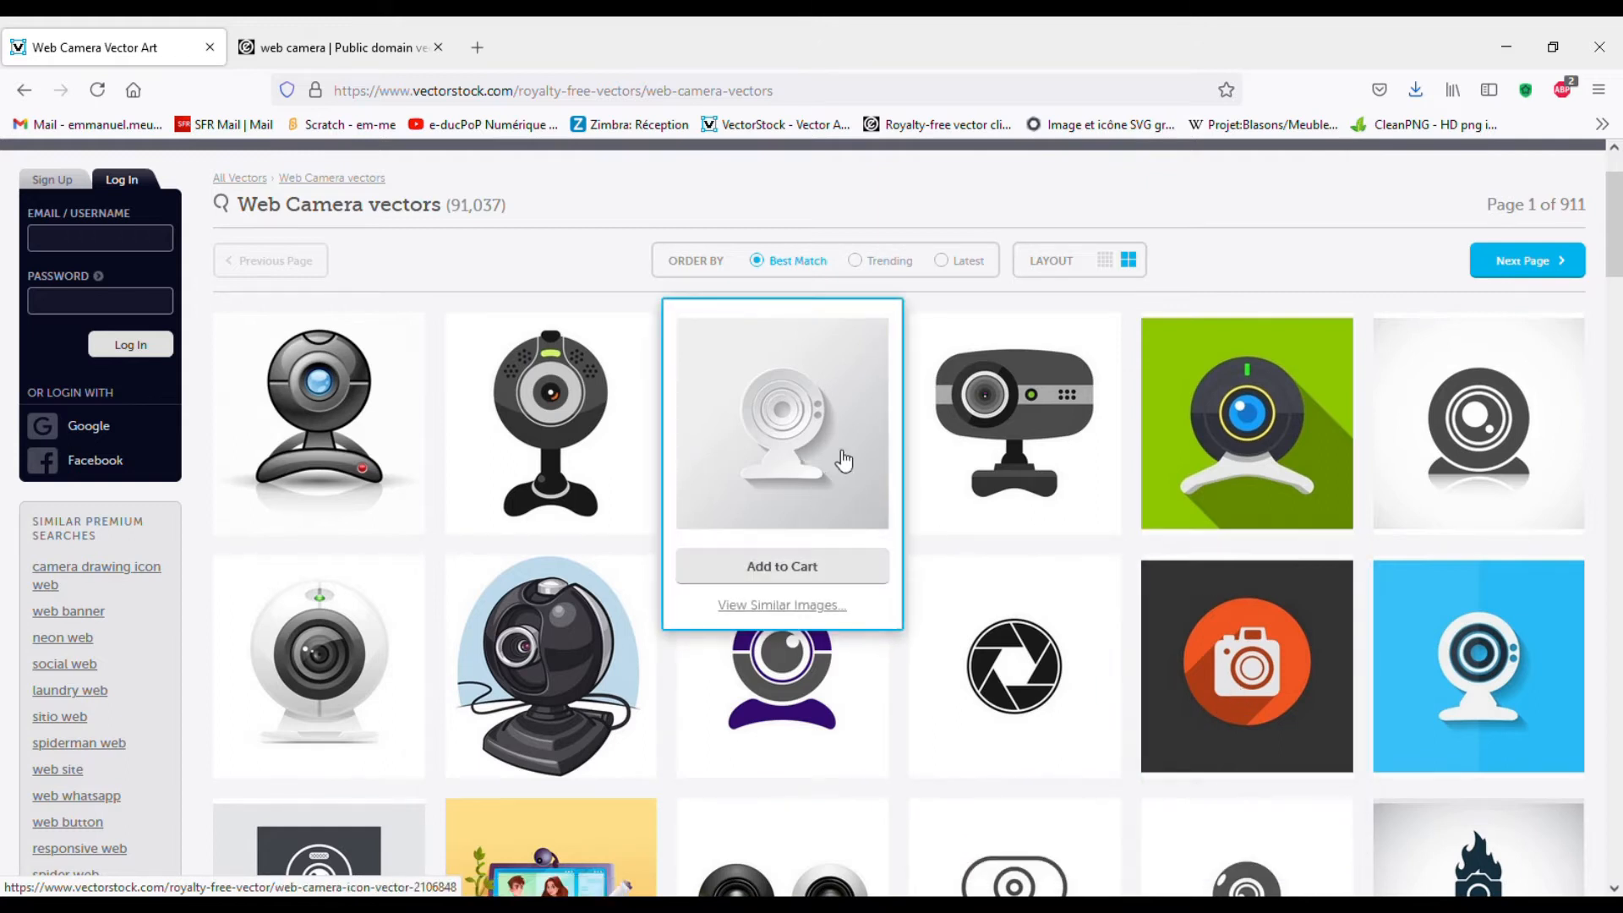
{"action": "mouse_move", "coordinate": [1209, 490]}
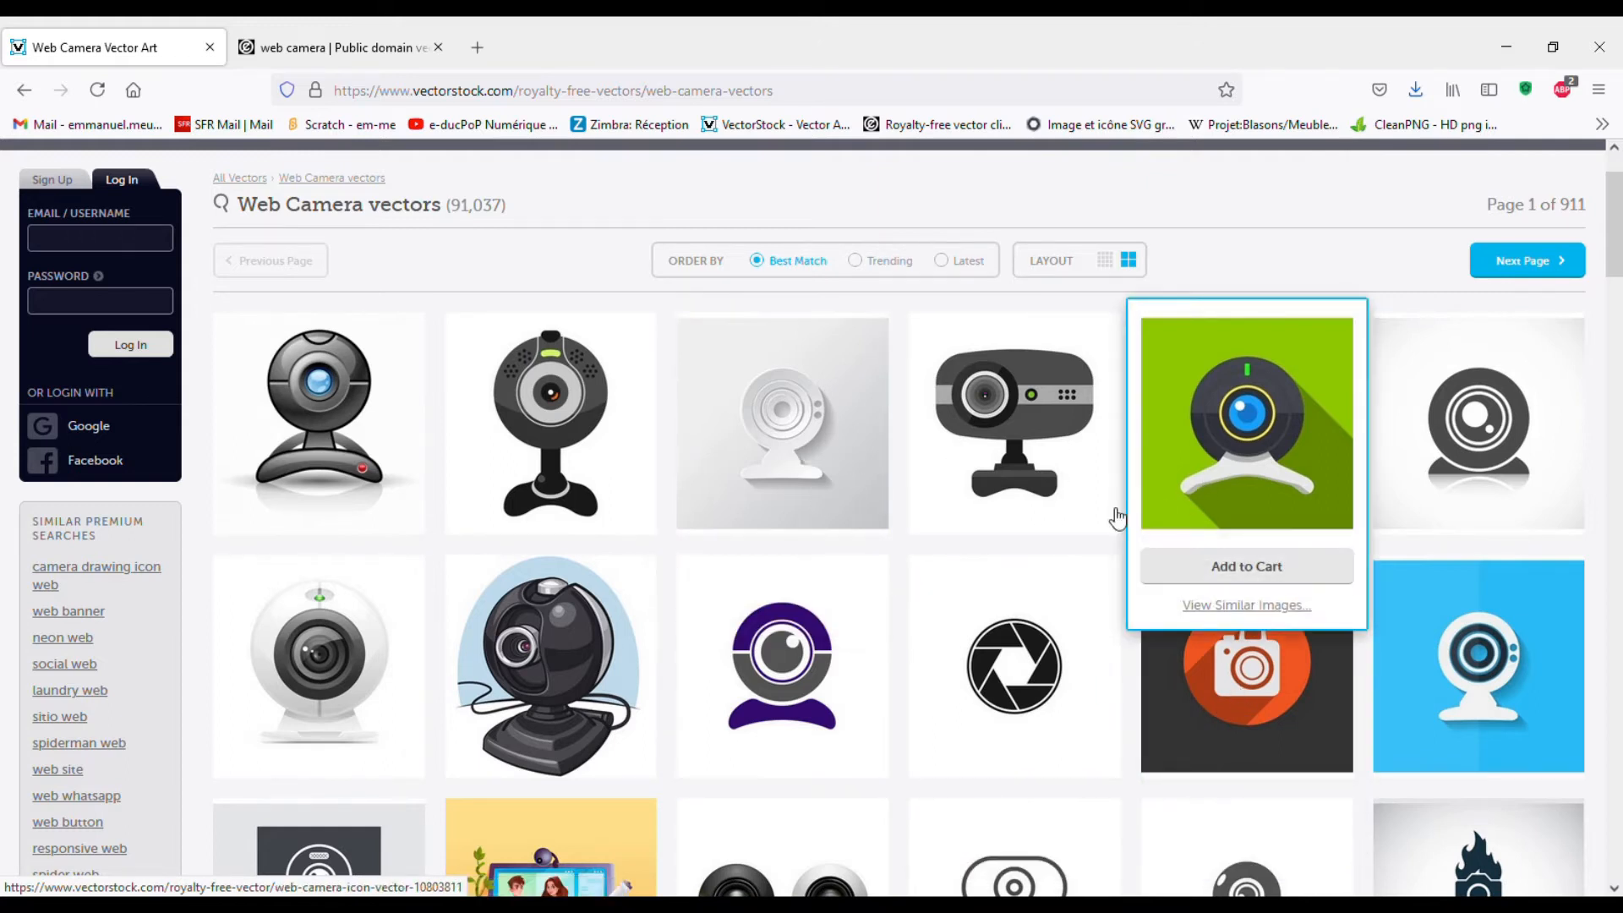
{"action": "scroll", "coordinate": [706, 544], "scroll_direction": "down", "scroll_amount": 5}
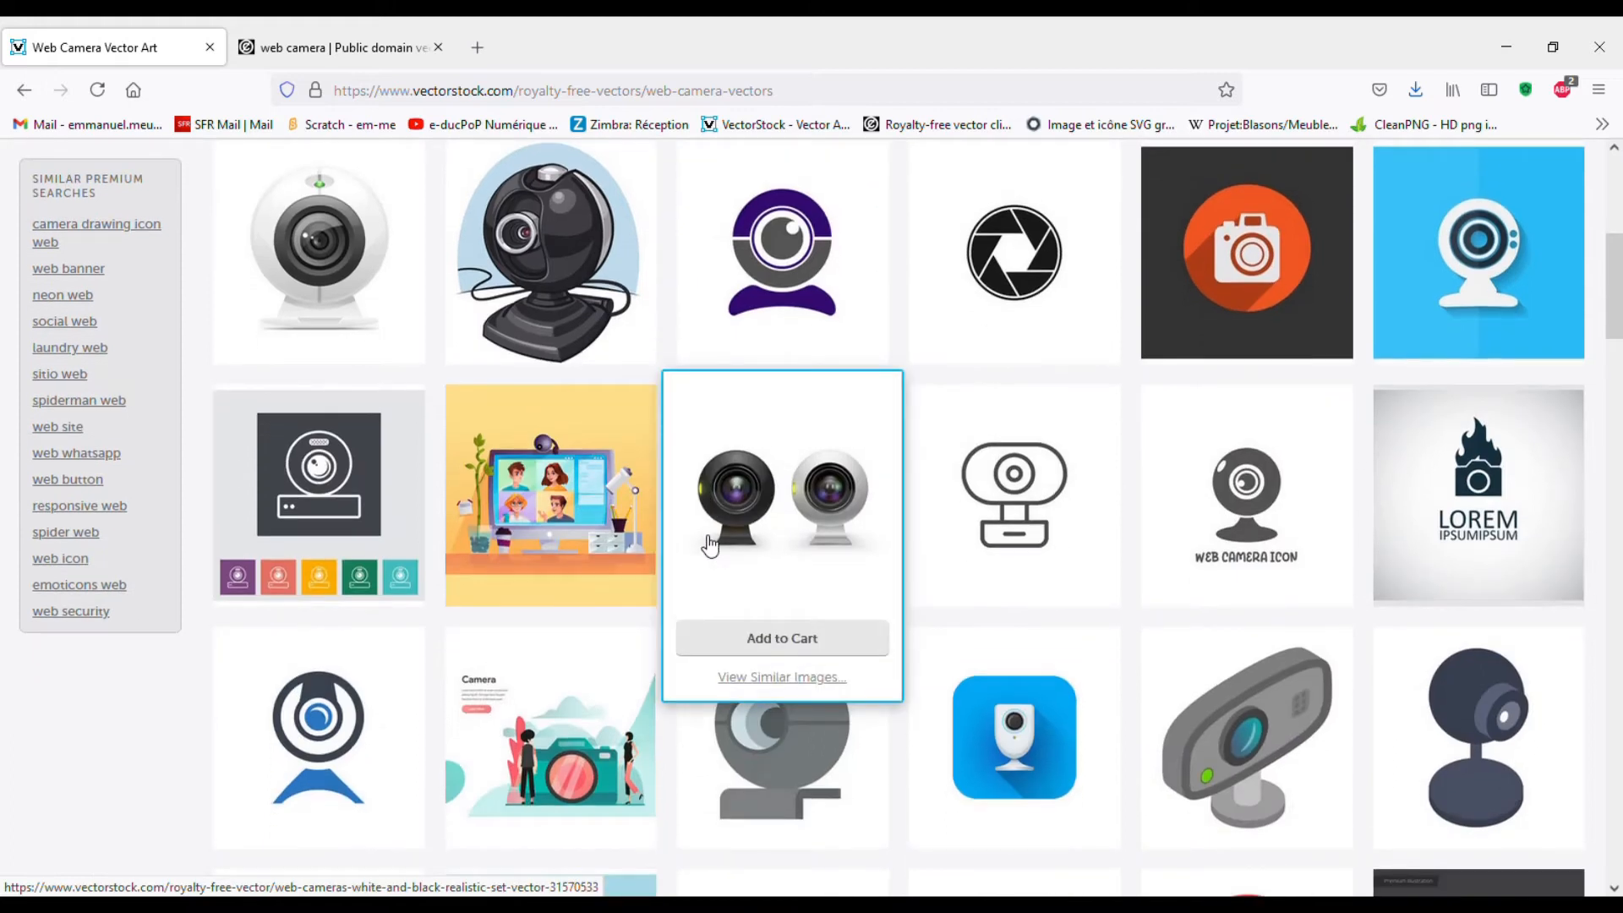
{"action": "scroll", "coordinate": [708, 545], "scroll_direction": "down", "scroll_amount": 10}
{"action": "mouse_move", "coordinate": [708, 545]}
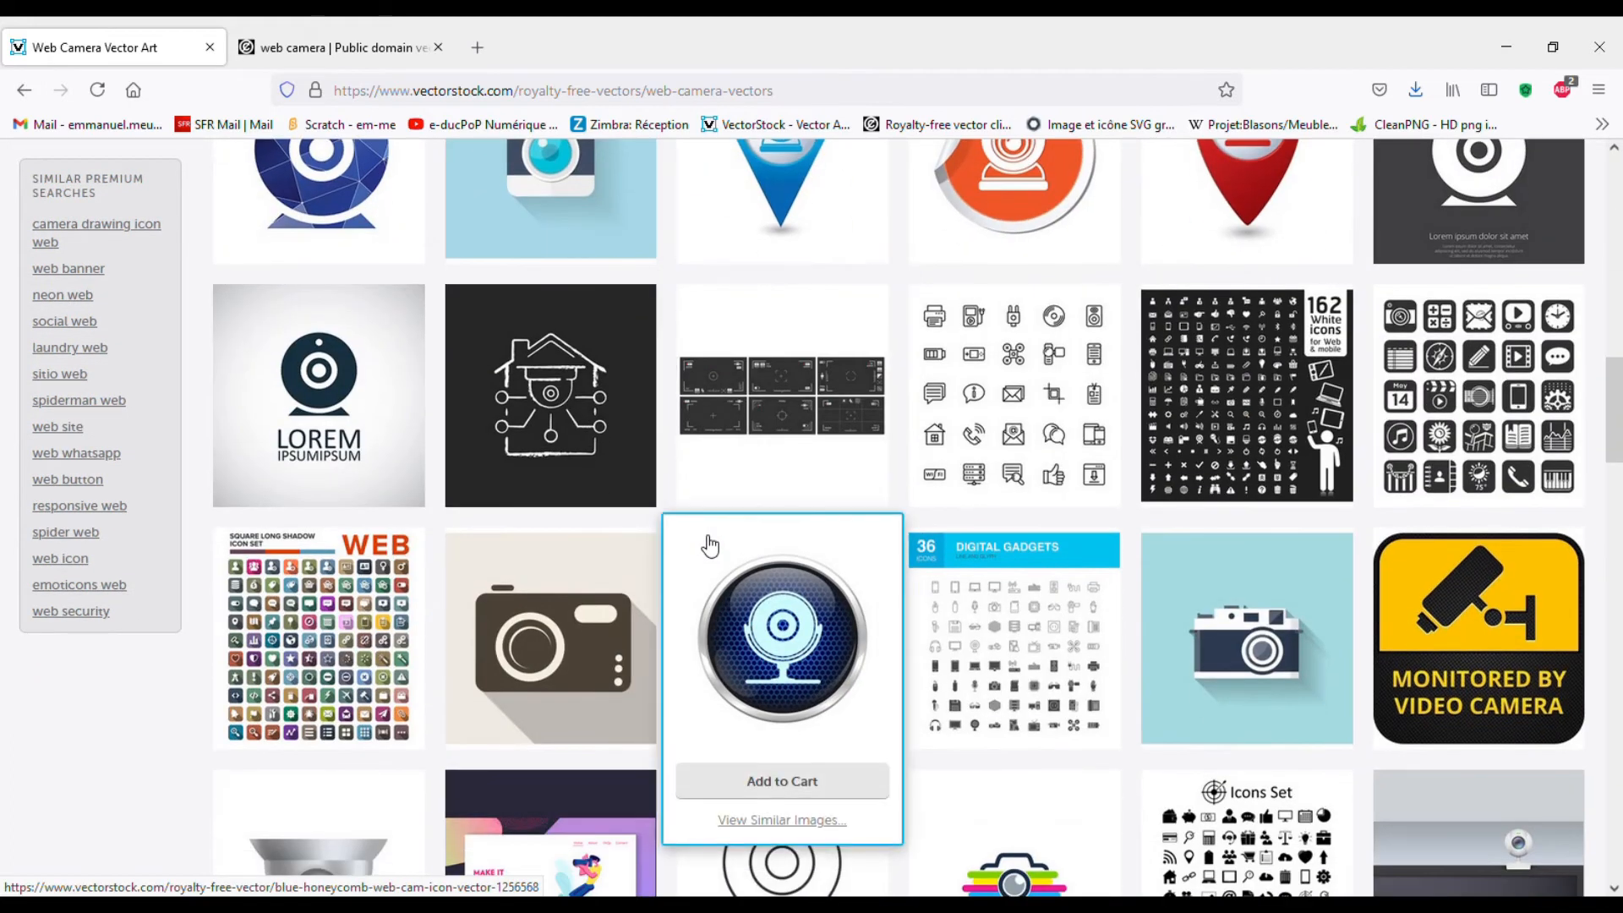
{"action": "scroll", "coordinate": [708, 545], "scroll_direction": "down", "scroll_amount": 11}
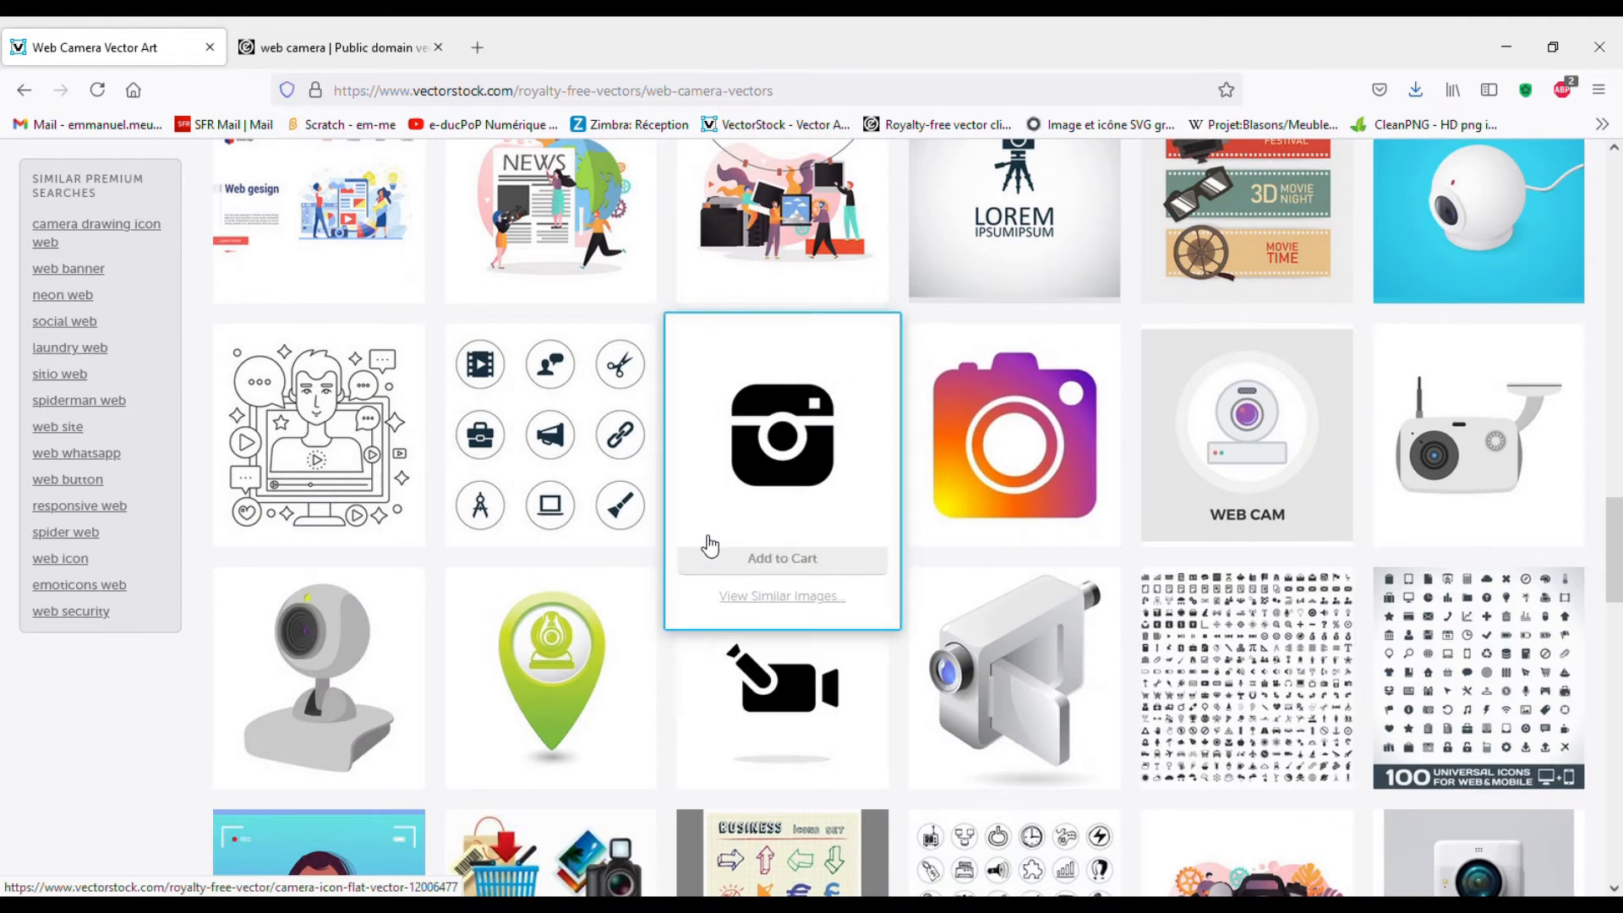
{"action": "scroll", "coordinate": [708, 545], "scroll_direction": "down", "scroll_amount": 2}
{"action": "mouse_move", "coordinate": [544, 540]}
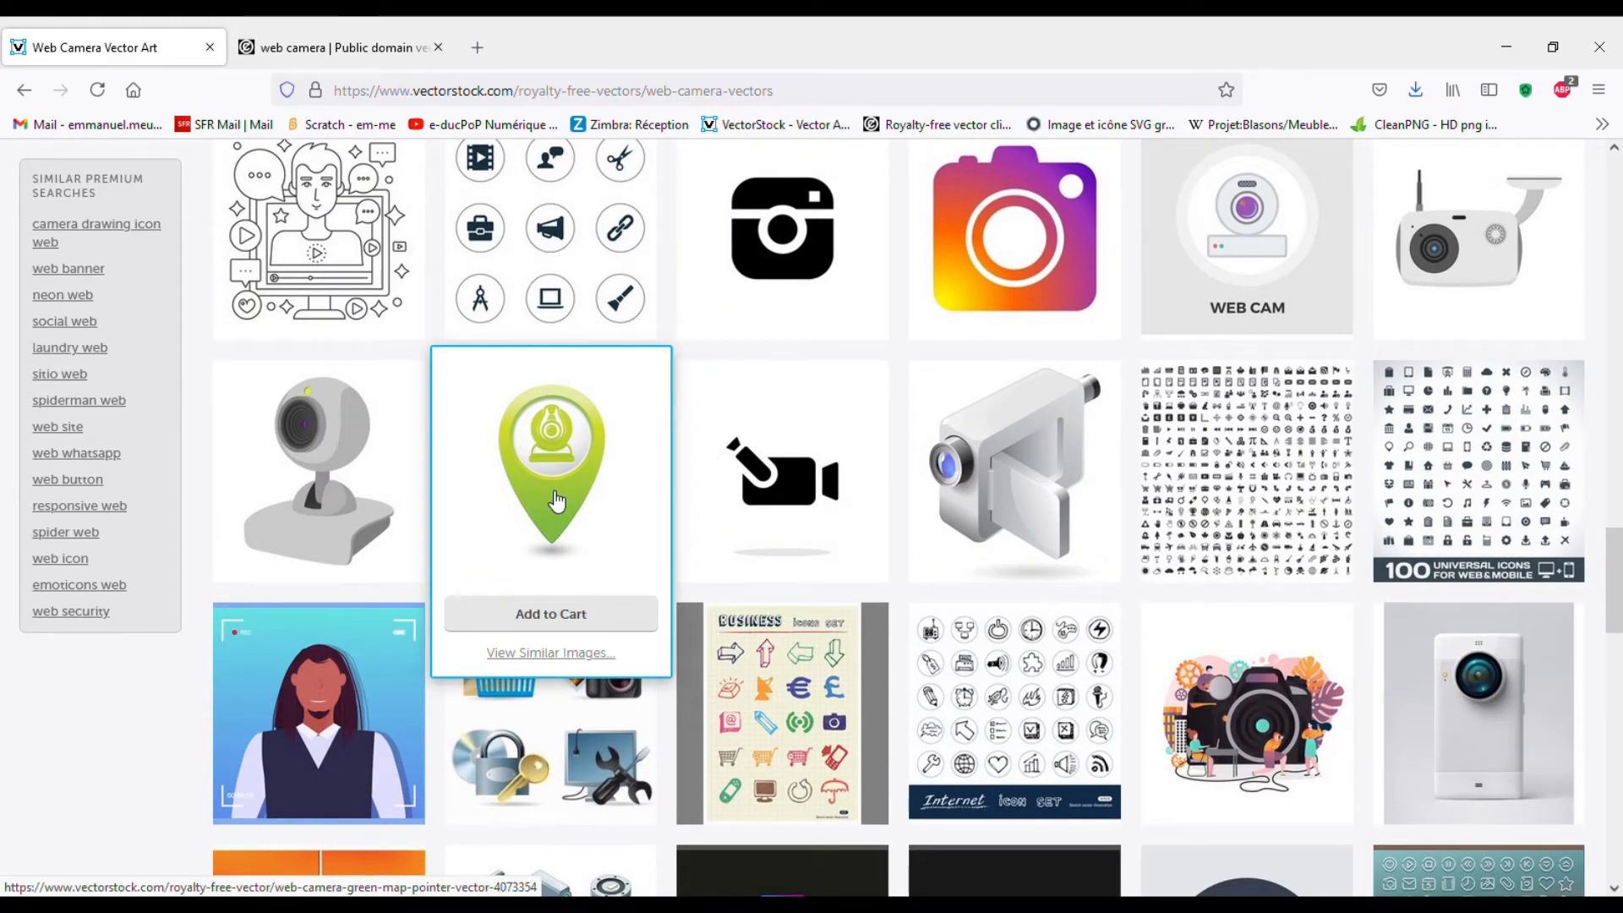
- Check the VectorStock detail pages of the green web camera map pointer and the dark round web camera icon
{"action": "left_click", "coordinate": [556, 501]}
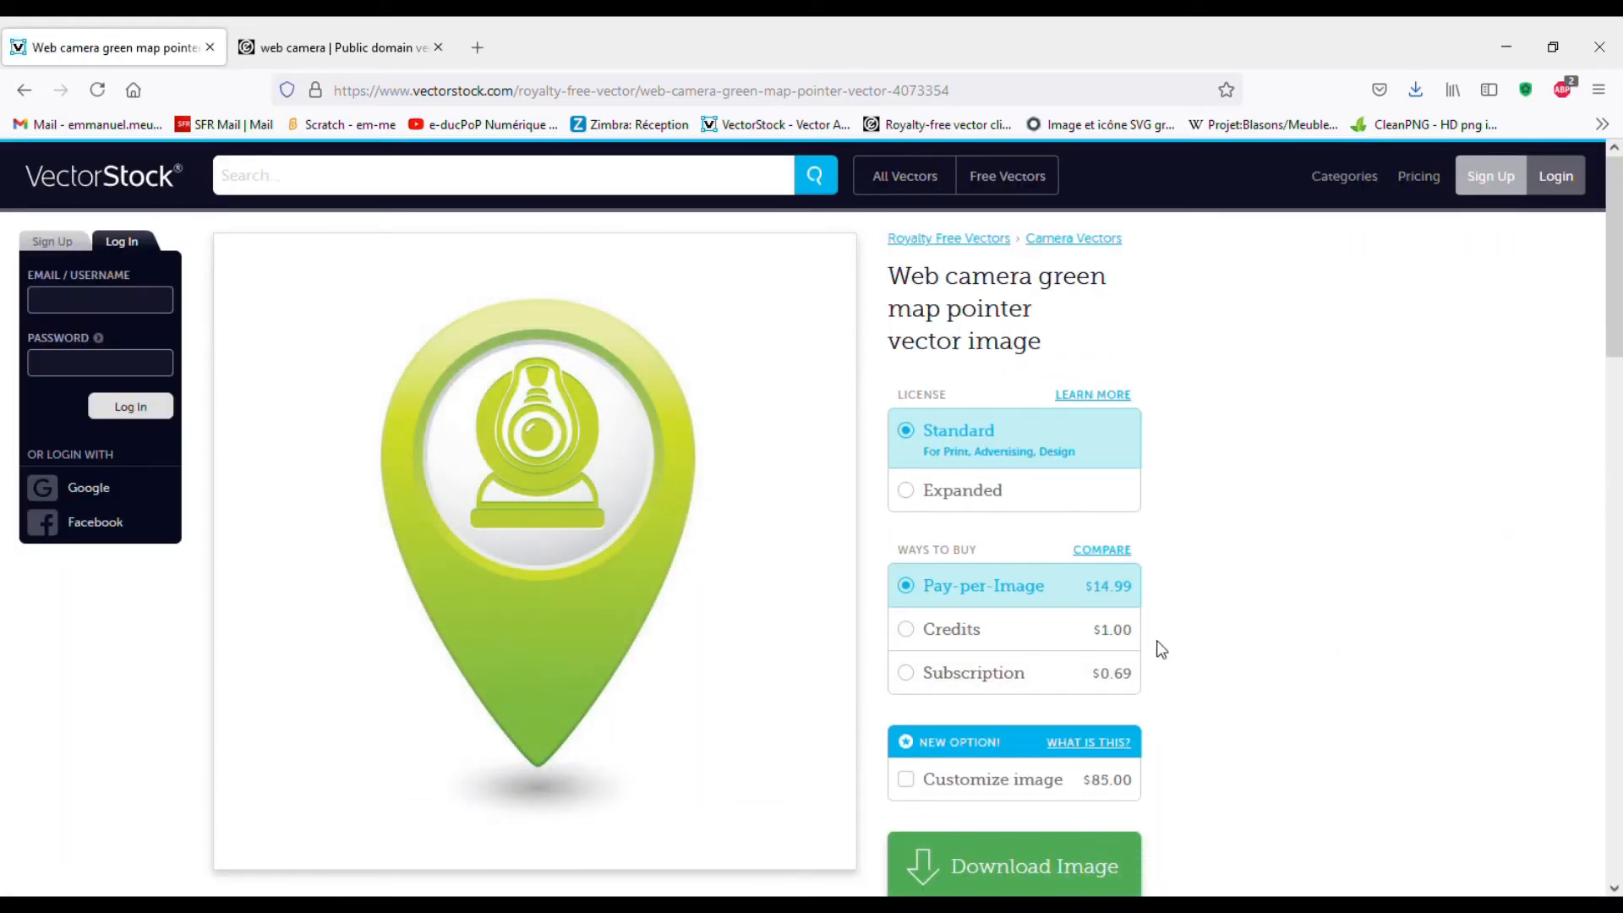
{"action": "left_click", "coordinate": [27, 91]}
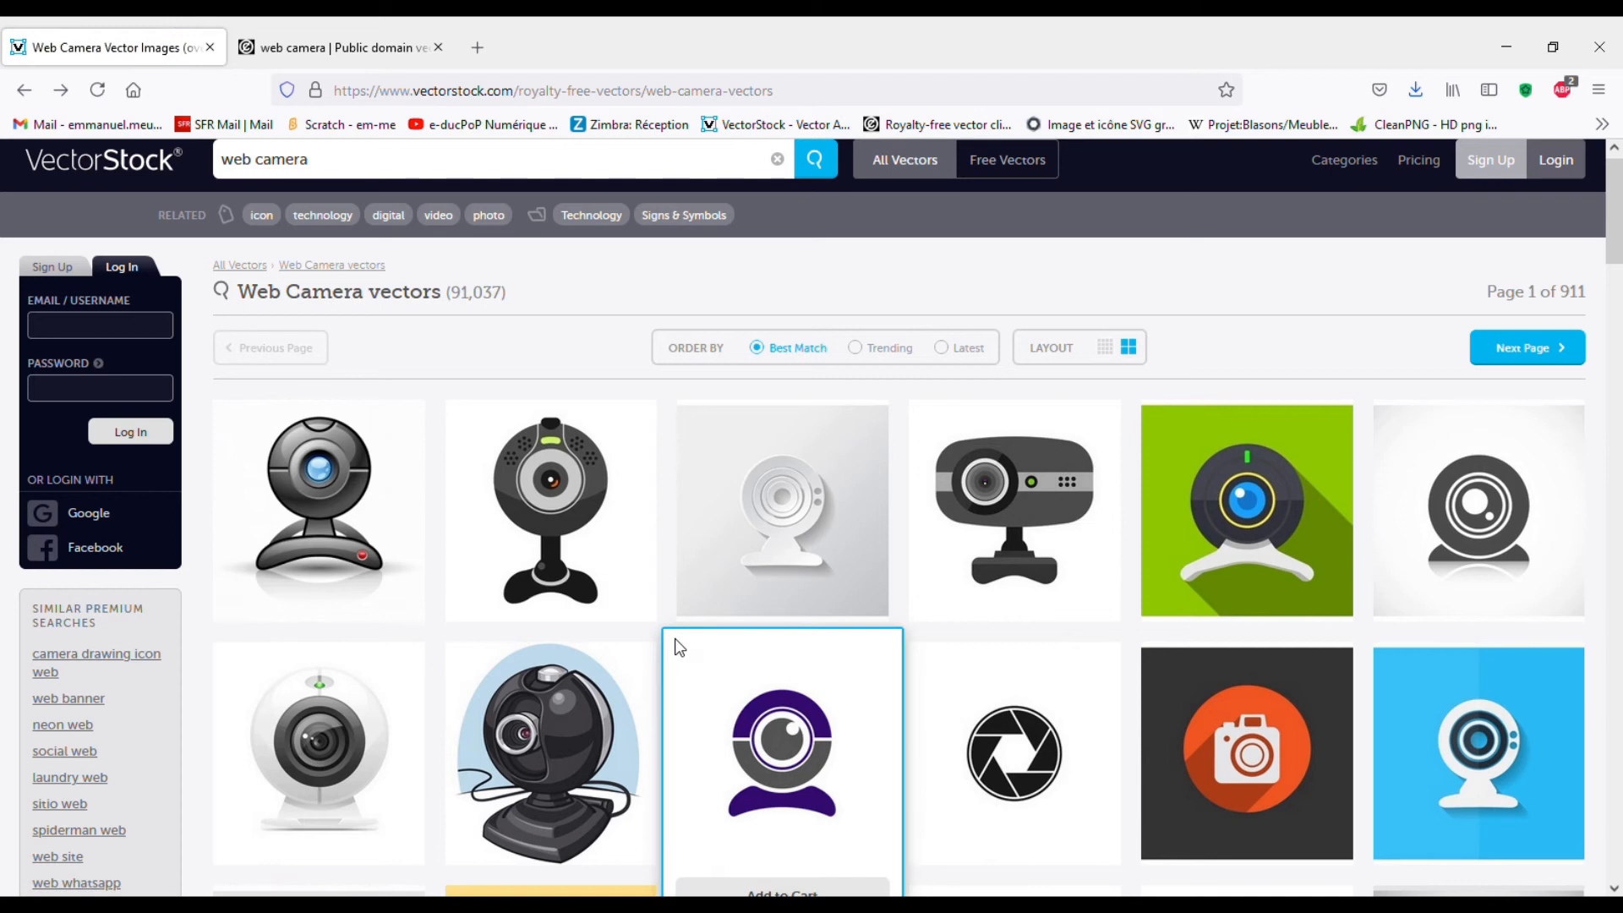
{"action": "mouse_move", "coordinate": [544, 519]}
{"action": "left_click", "coordinate": [553, 519]}
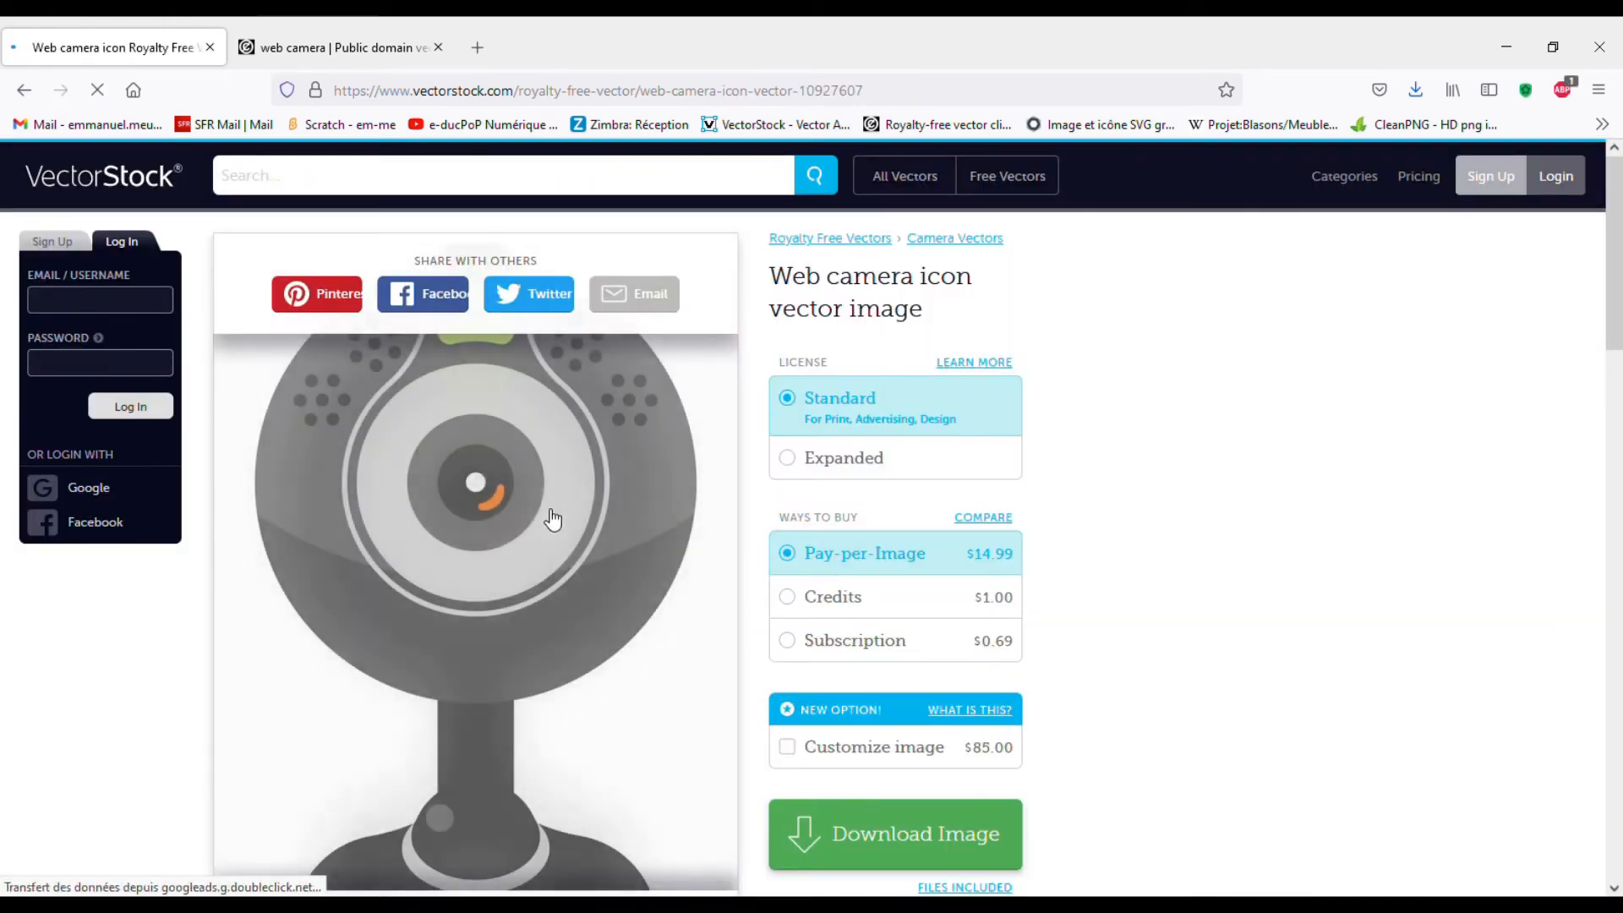
{"action": "left_click", "coordinate": [24, 91]}
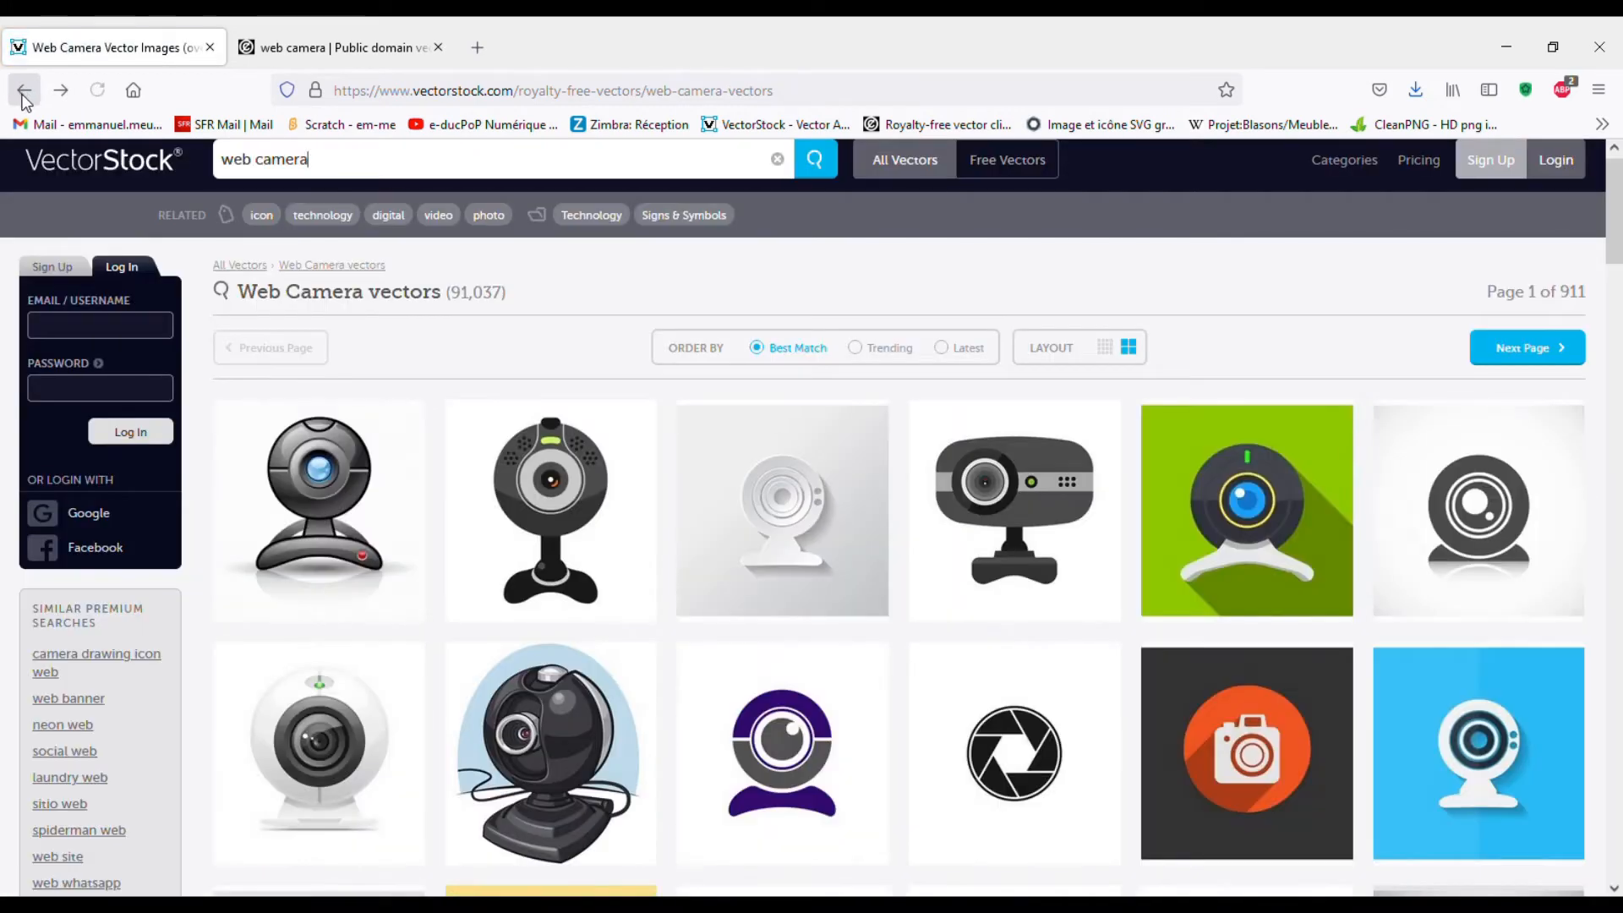
{"action": "mouse_move", "coordinate": [748, 457]}
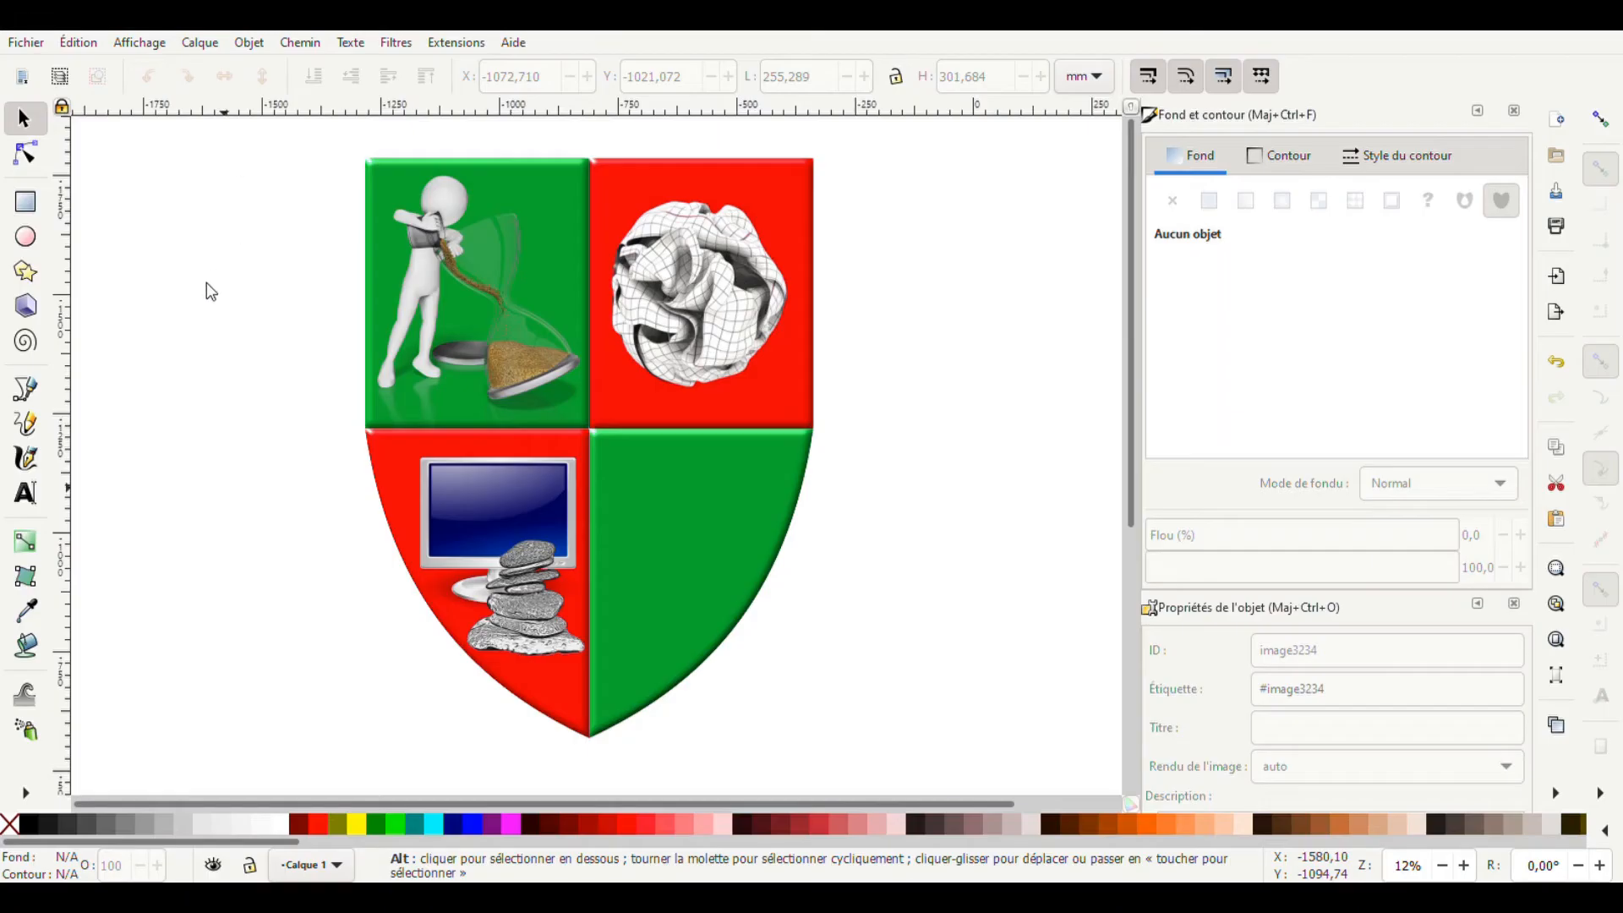
- In Inkscape, import the black webcam drawing and enlarge it to about 356 × 344 mm in the shield's lower-right green quarter
{"action": "left_click", "coordinate": [26, 47]}
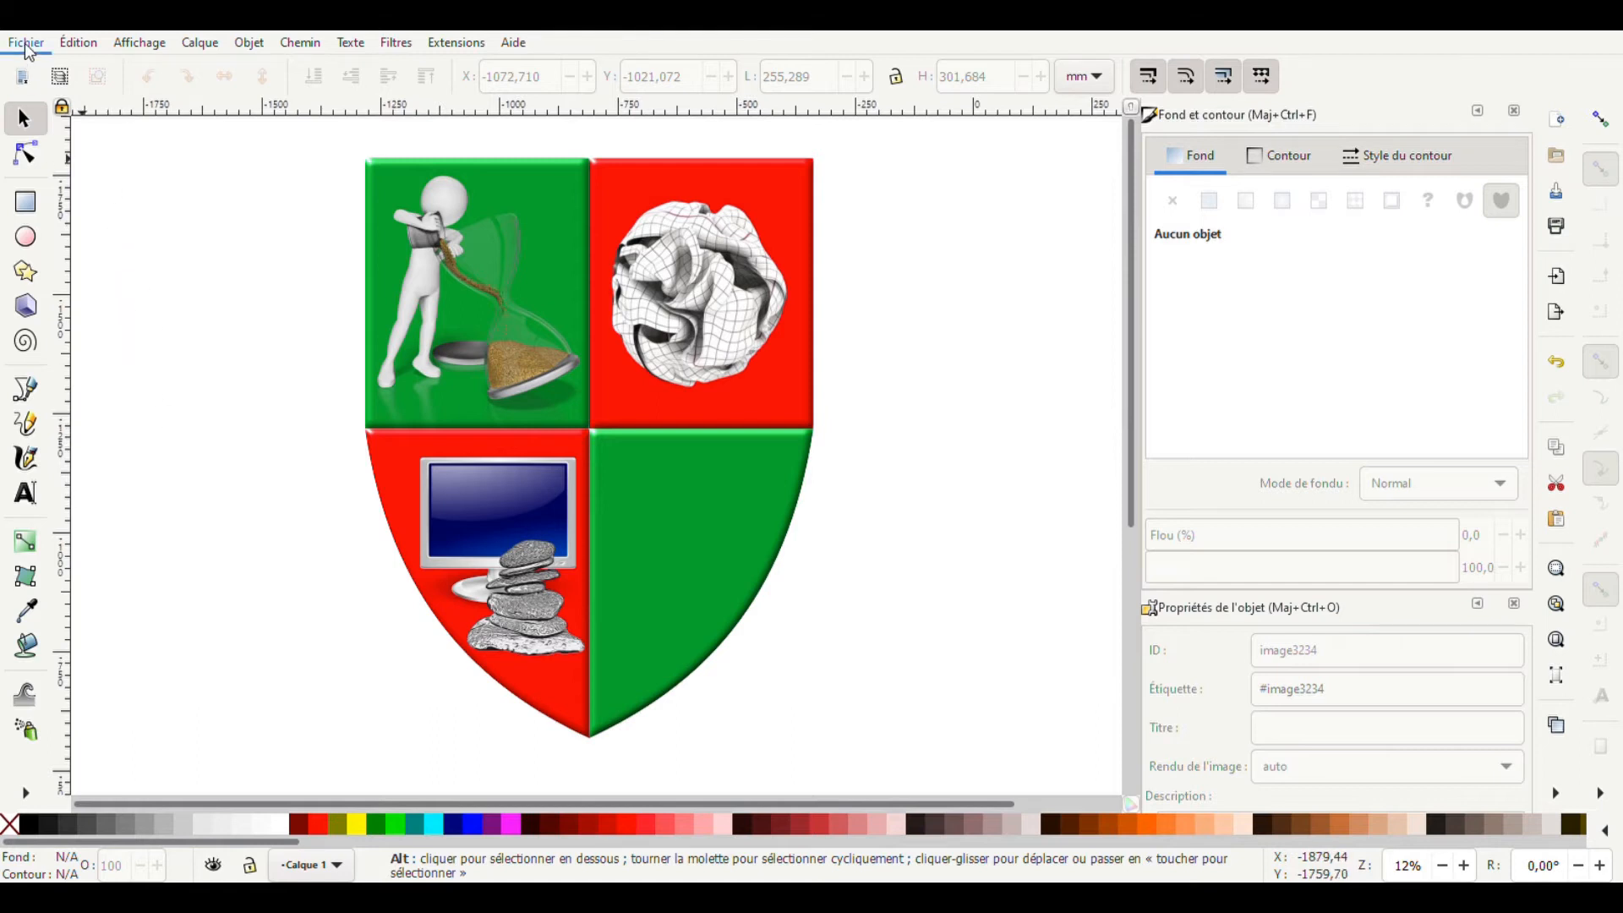
{"action": "left_click", "coordinate": [70, 293]}
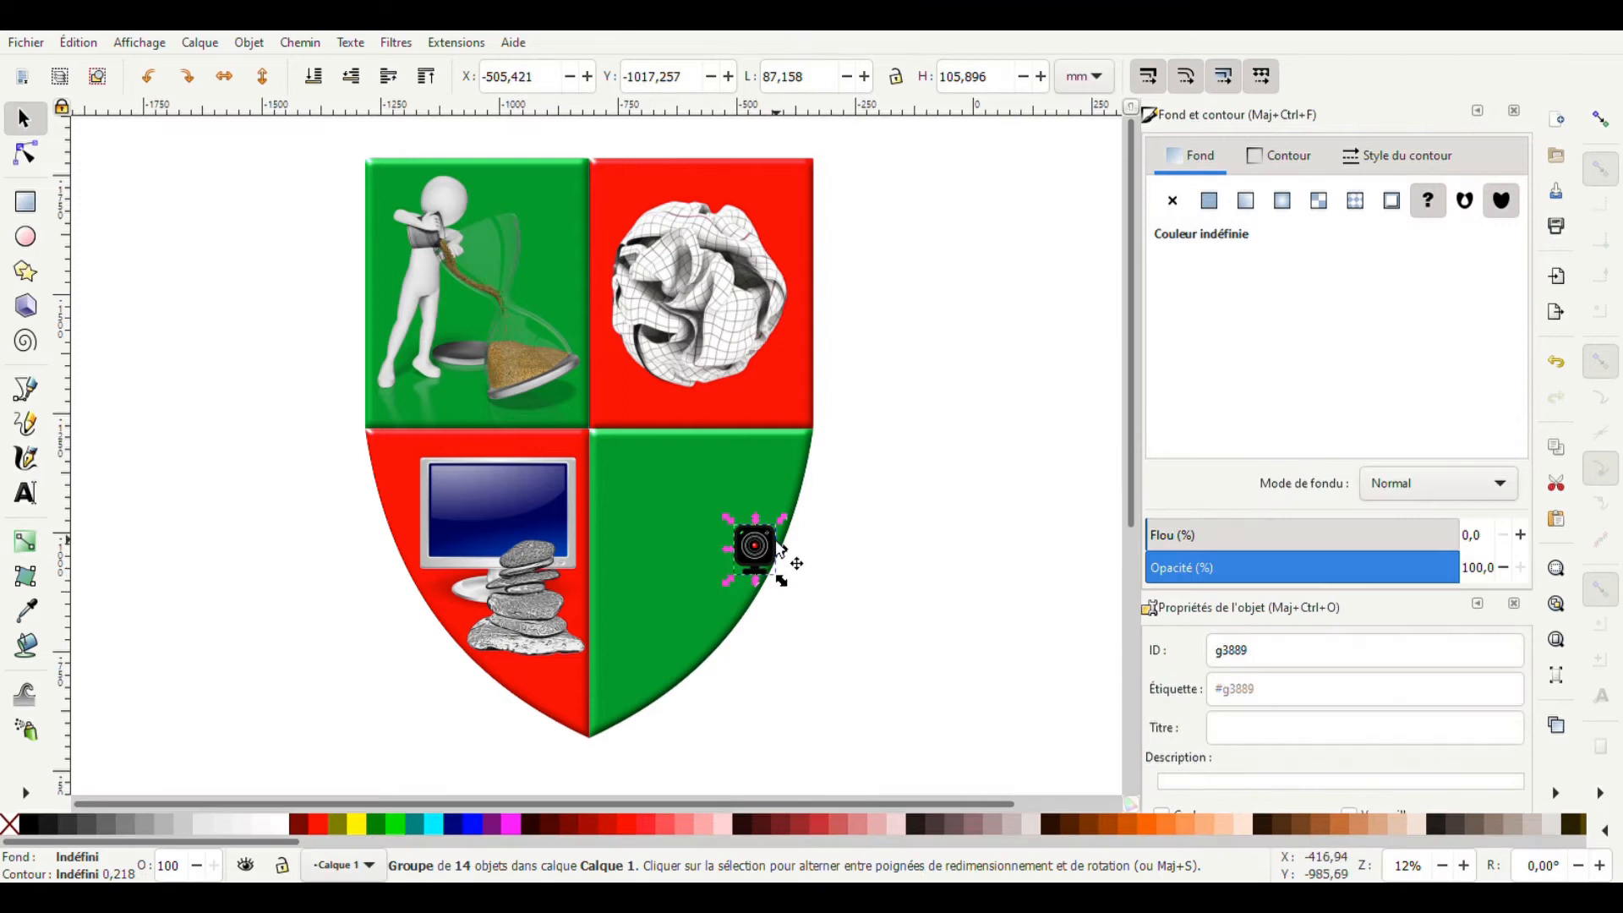
{"action": "left_click_drag", "start_coordinate": [786, 529], "coordinate": [875, 444]}
{"action": "left_click_drag", "start_coordinate": [728, 580], "coordinate": [695, 617]}
{"action": "left_click_drag", "start_coordinate": [793, 573], "coordinate": [688, 570]}
{"action": "left_click", "coordinate": [852, 609]}
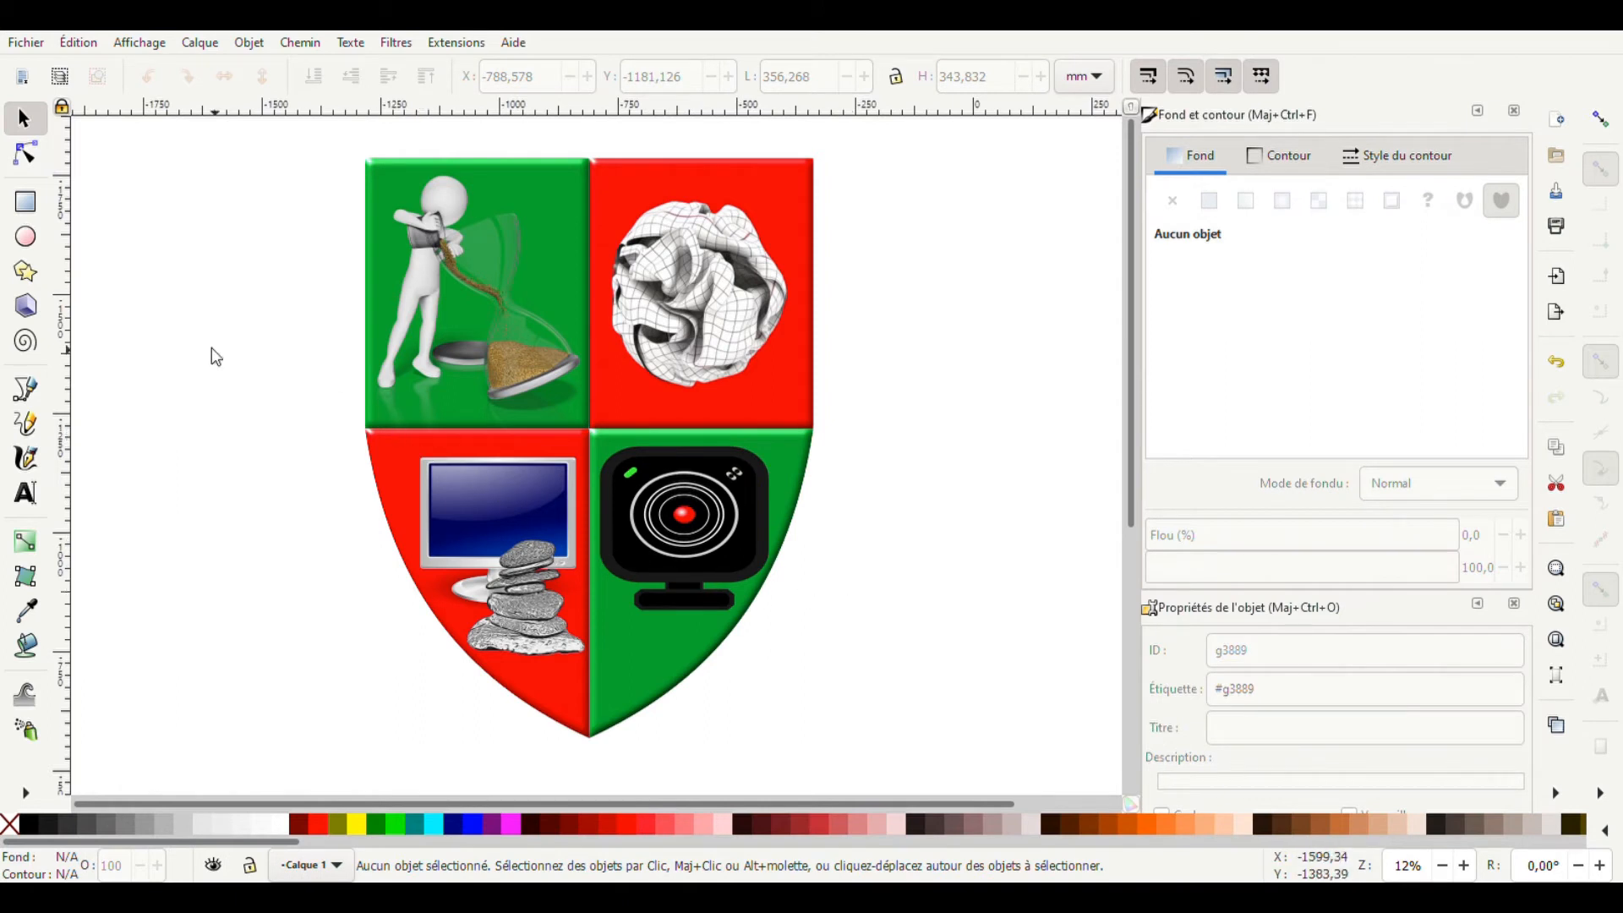
- Draw a horizontal bar beside the shield, fill it red and size it to about 297 × 34 mm
{"action": "left_click", "coordinate": [28, 205]}
{"action": "left_click_drag", "start_coordinate": [124, 407], "coordinate": [260, 427]}
{"action": "left_click", "coordinate": [627, 829]}
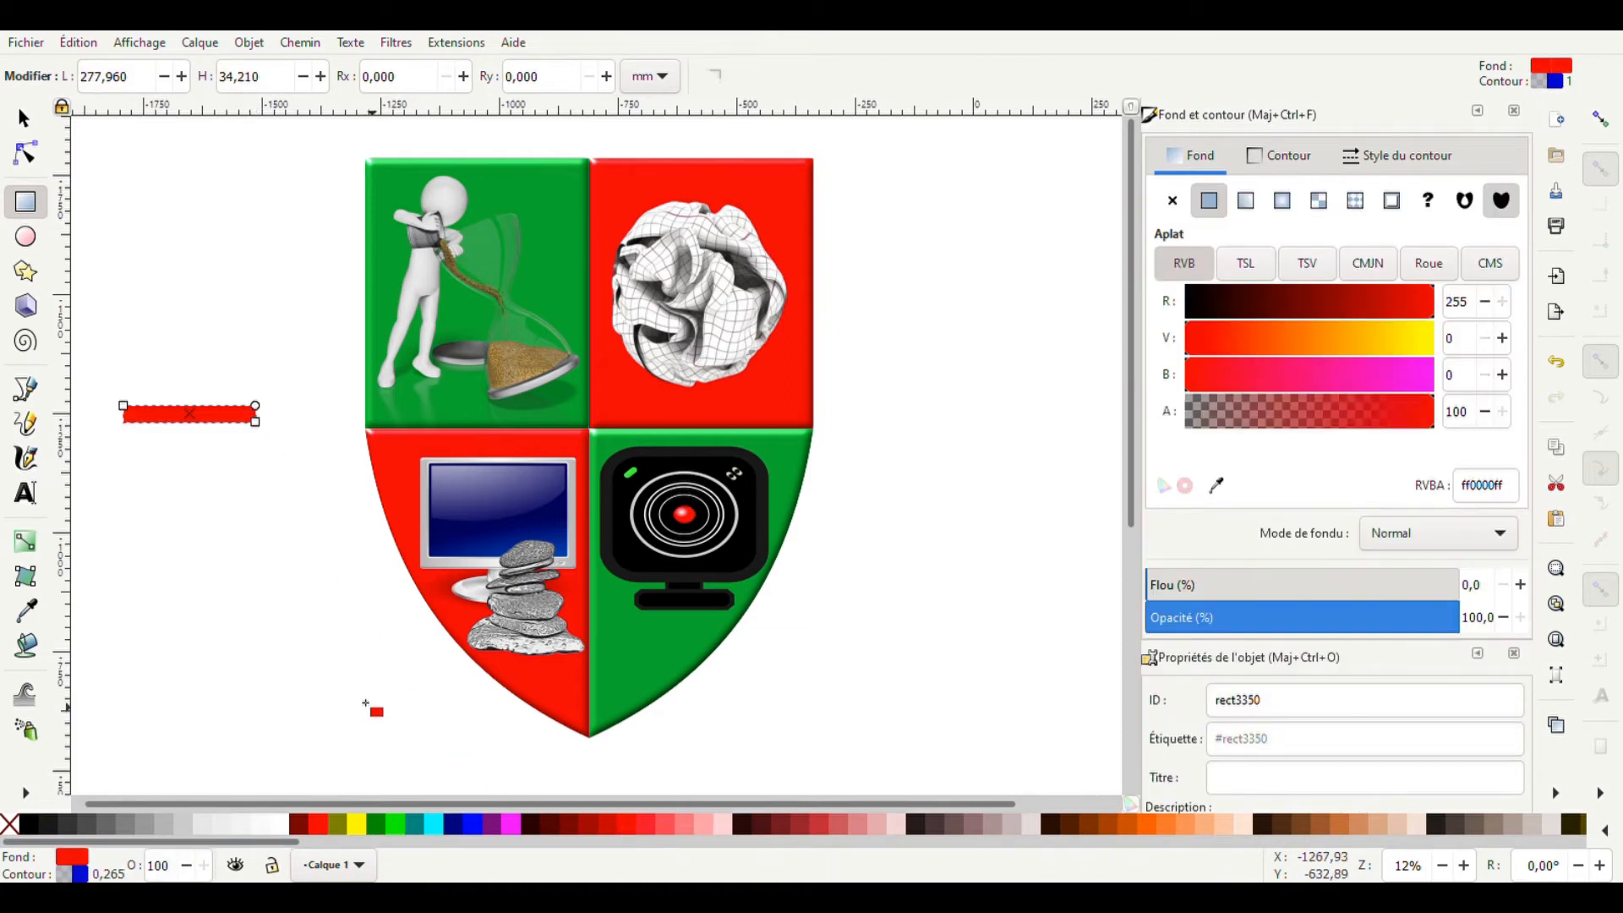
{"action": "left_click", "coordinate": [33, 123]}
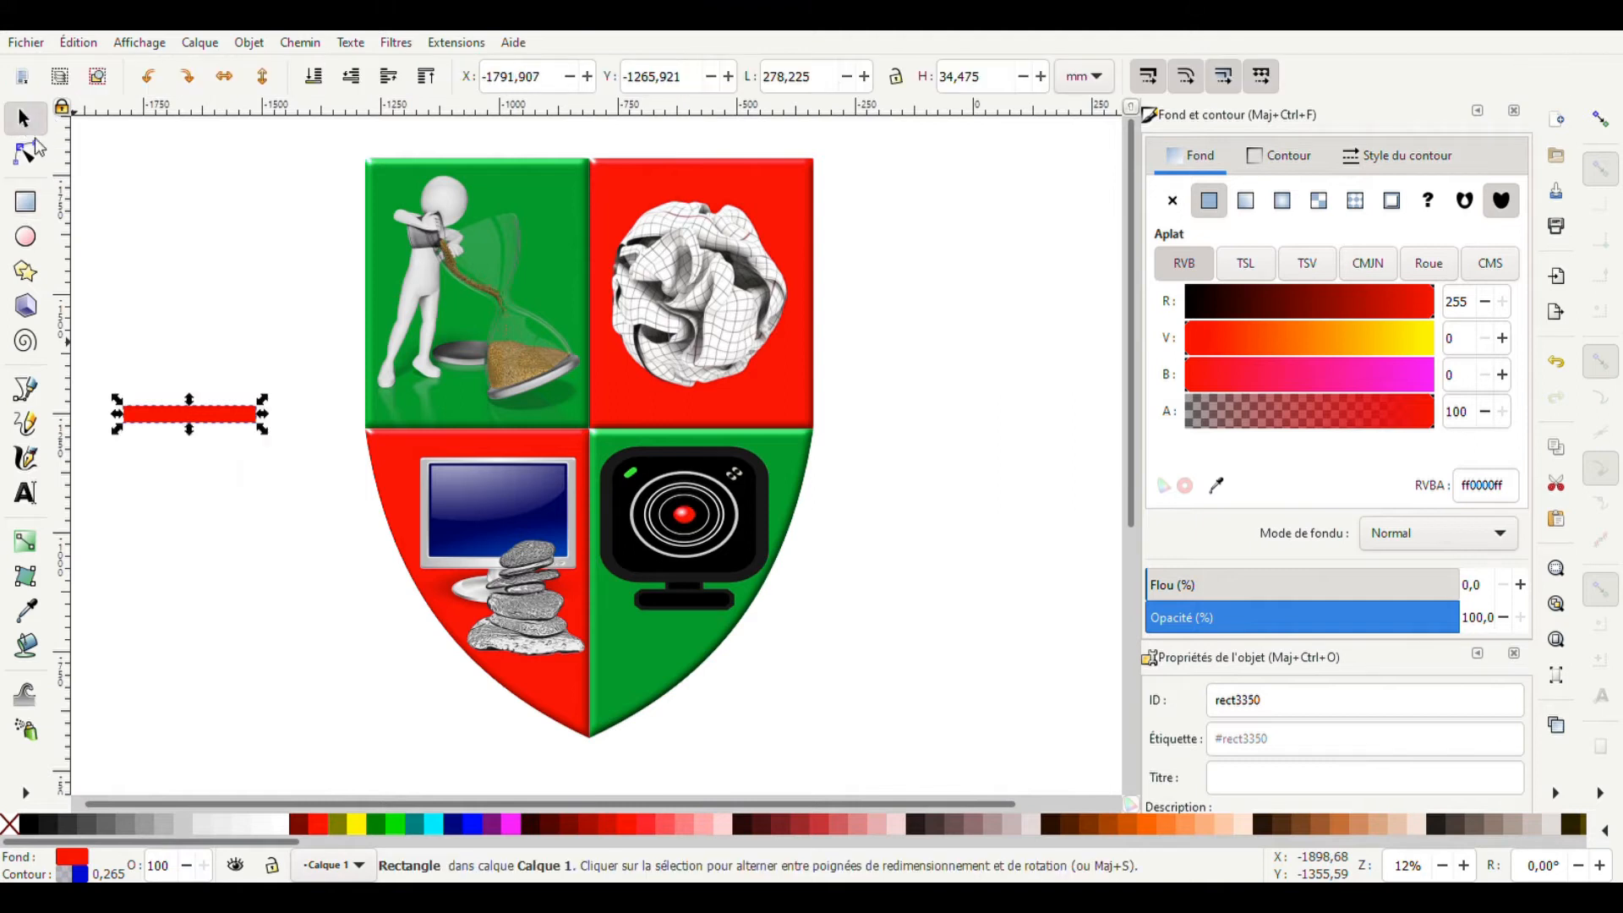
{"action": "left_click_drag", "start_coordinate": [265, 419], "coordinate": [275, 420]}
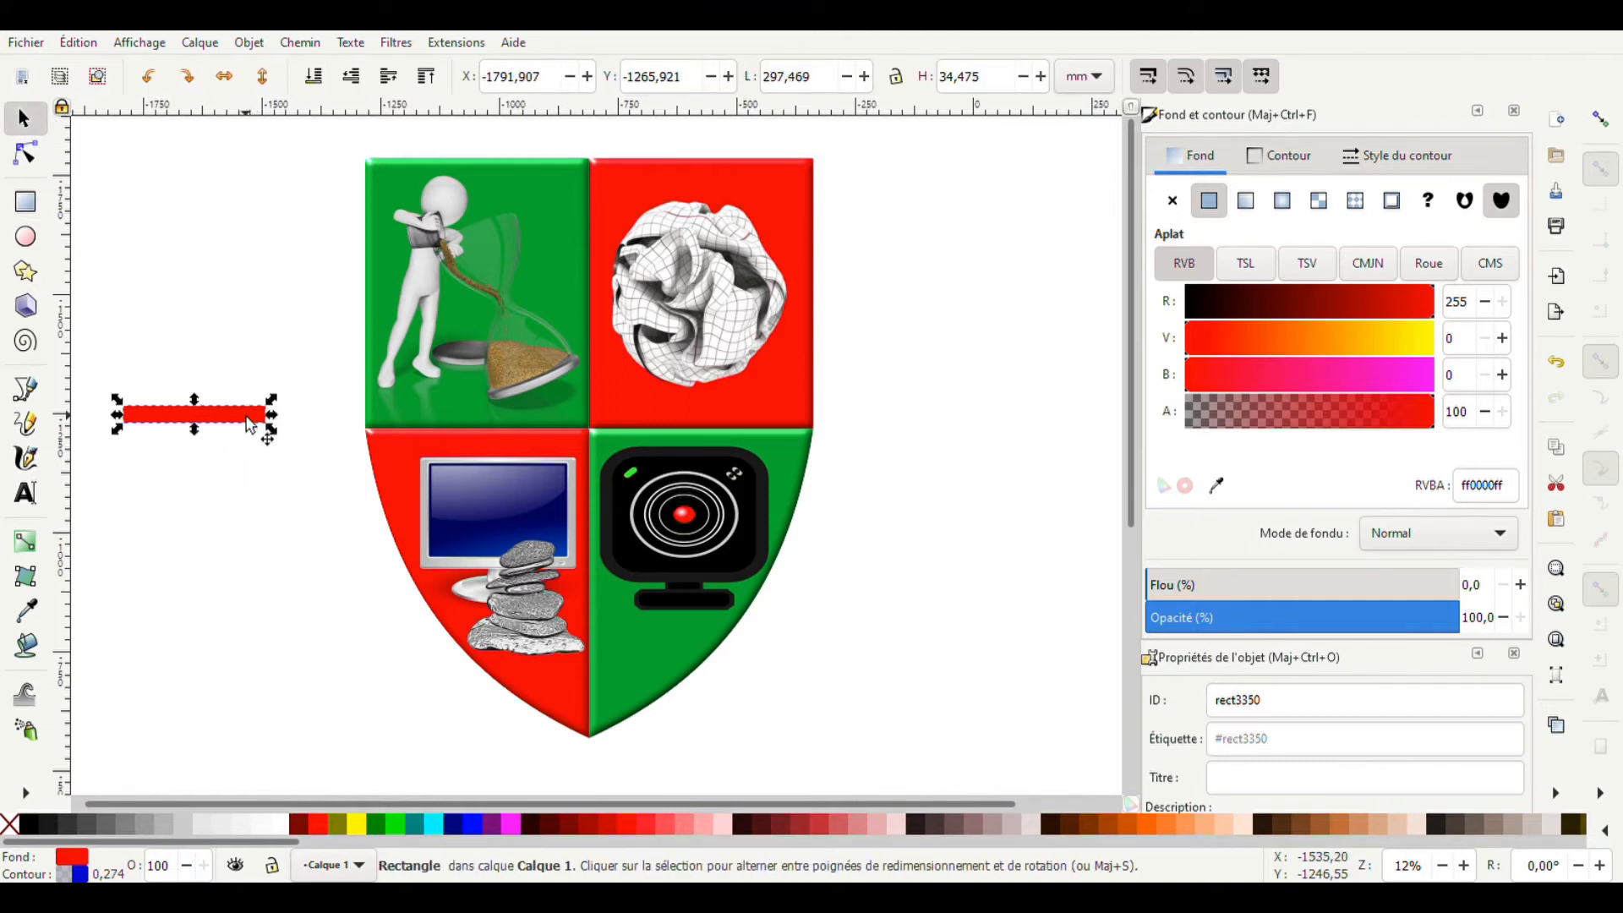
- Rotate the red bar and stretch it diagonally across the webcam, from its upper-left to its lower-right corner
{"action": "left_click", "coordinate": [258, 420]}
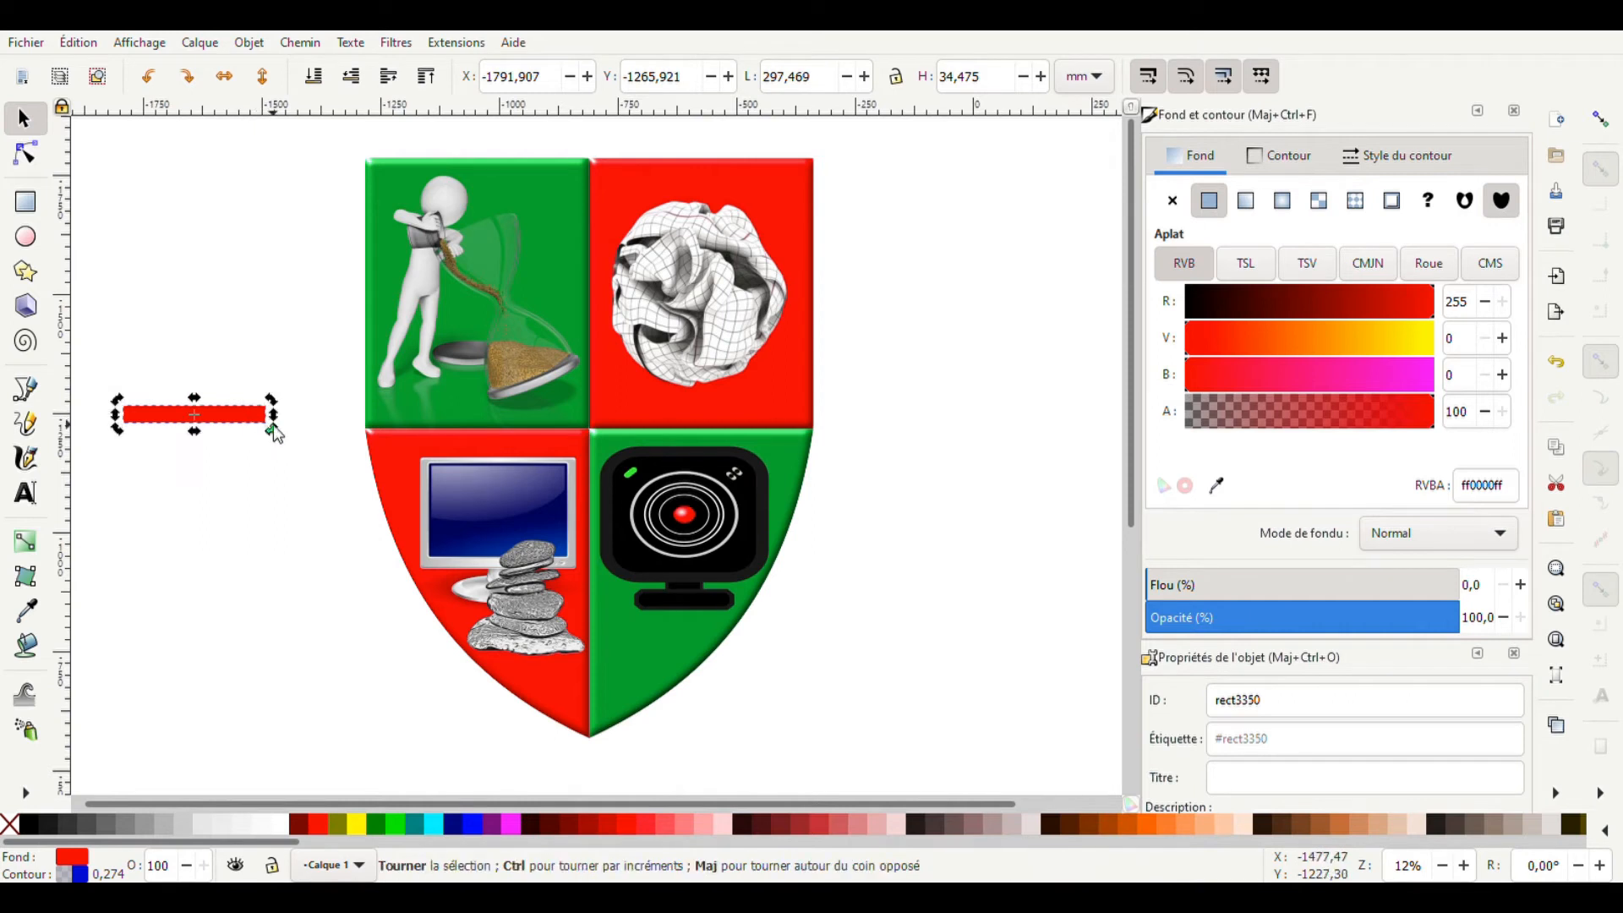
{"action": "left_click_drag", "start_coordinate": [271, 428], "coordinate": [648, 519]}
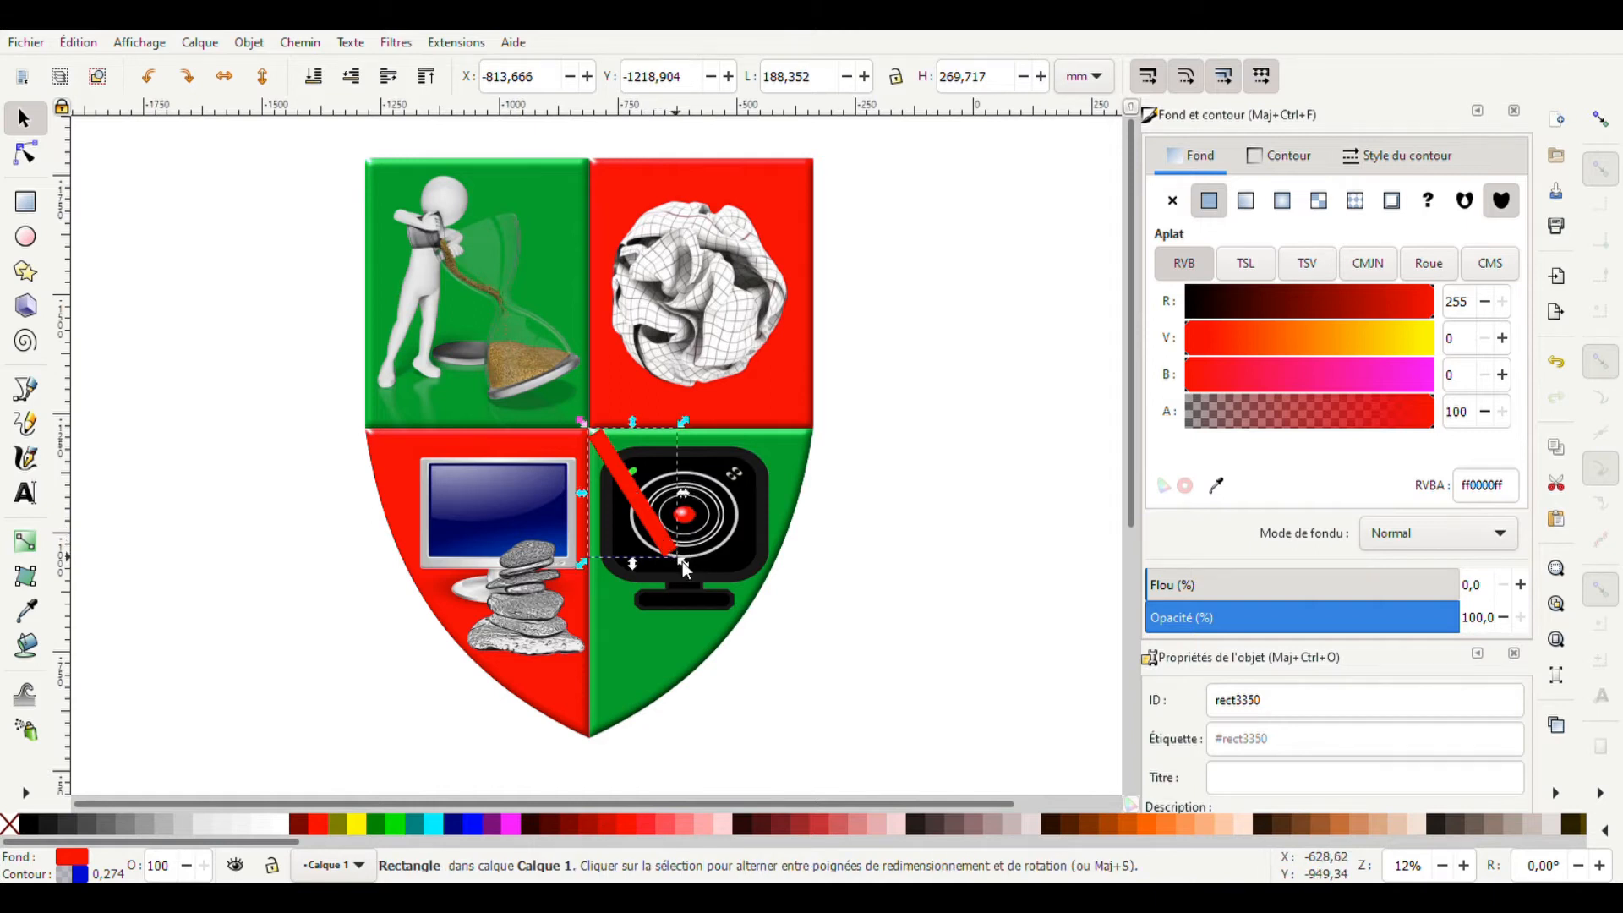
{"action": "left_click_drag", "start_coordinate": [683, 566], "coordinate": [732, 664]}
{"action": "left_click", "coordinate": [894, 667]}
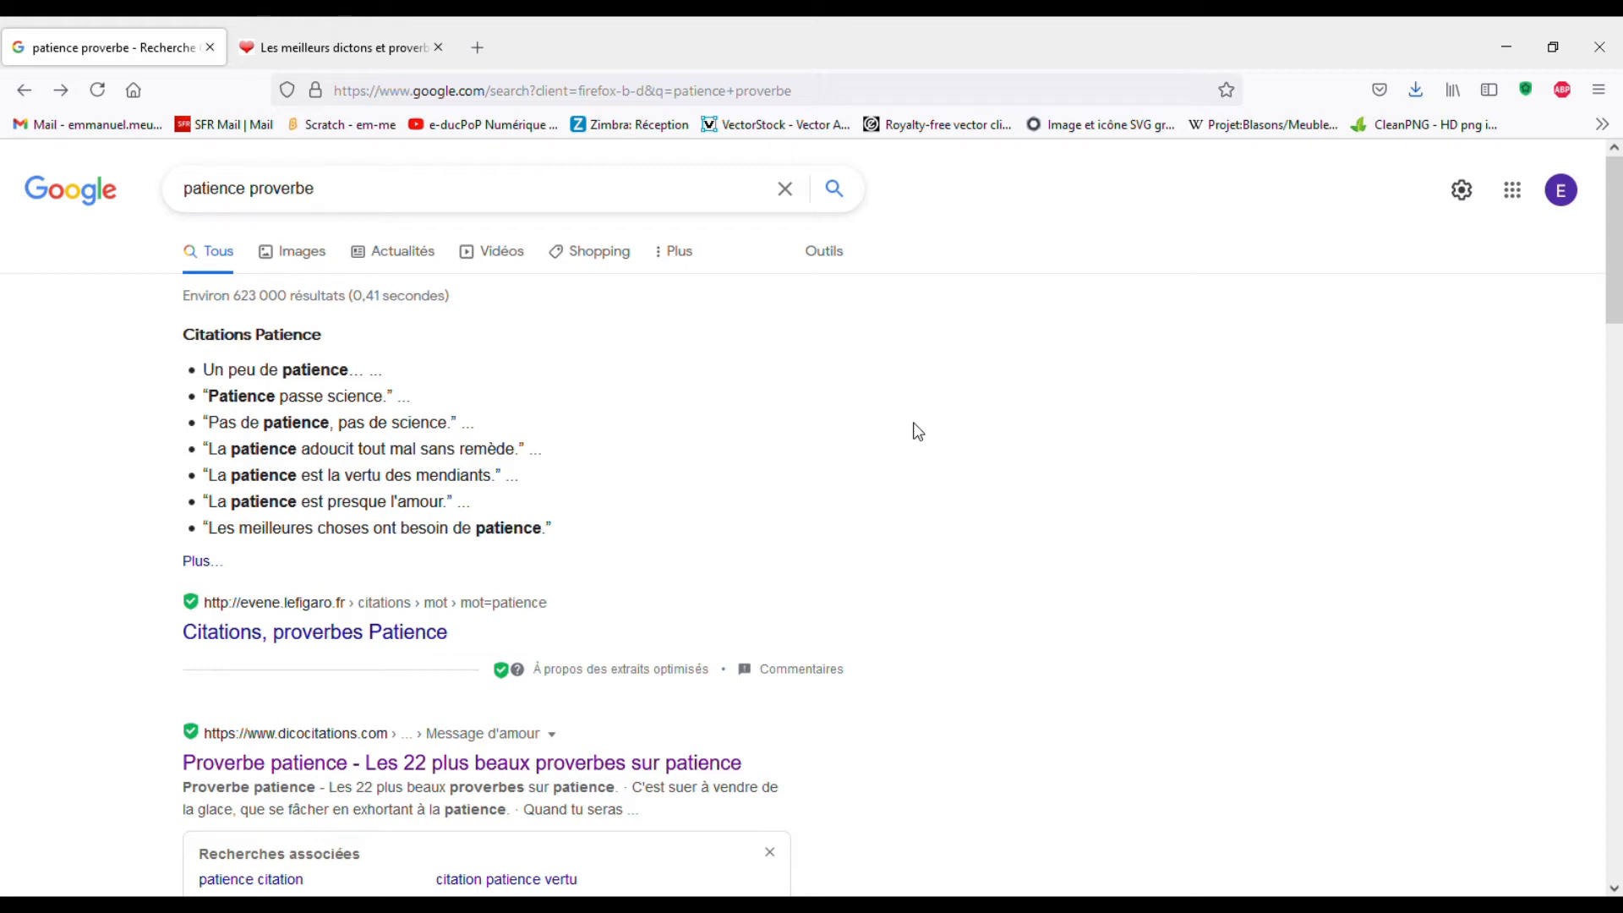
- In the browser, look through the patience proverbs on proverbes-francais.fr and copy "Une calebasse de vin se remplit goutte par goutte"
{"action": "left_click", "coordinate": [353, 49]}
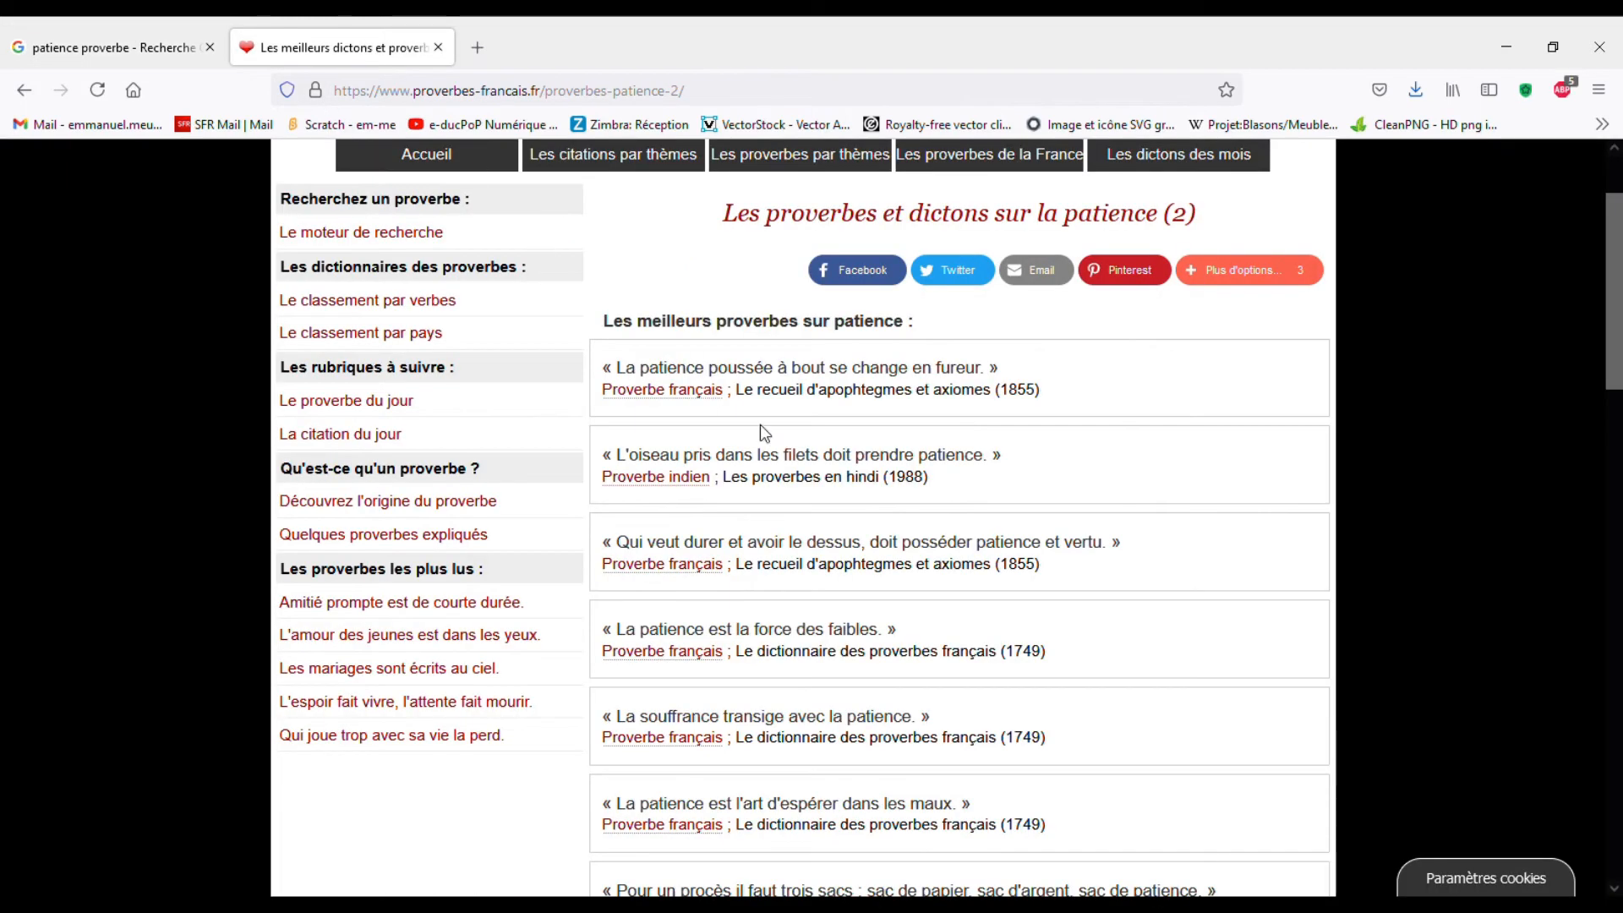
{"action": "scroll", "coordinate": [879, 450], "scroll_direction": "down", "scroll_amount": 1}
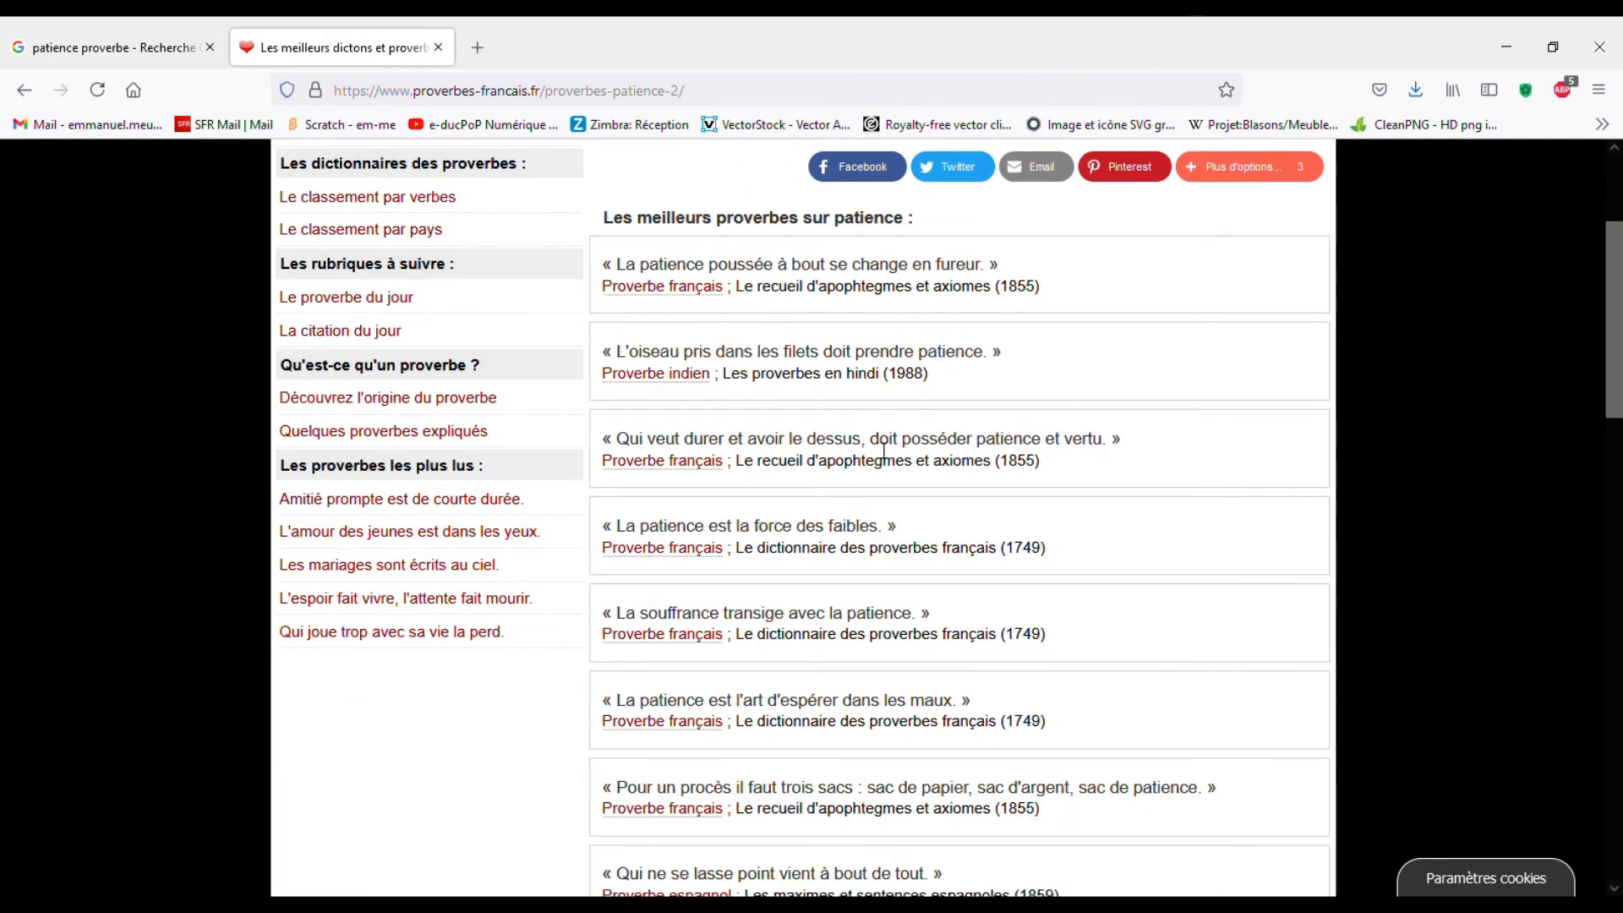
{"action": "scroll", "coordinate": [879, 451], "scroll_direction": "down", "scroll_amount": 1}
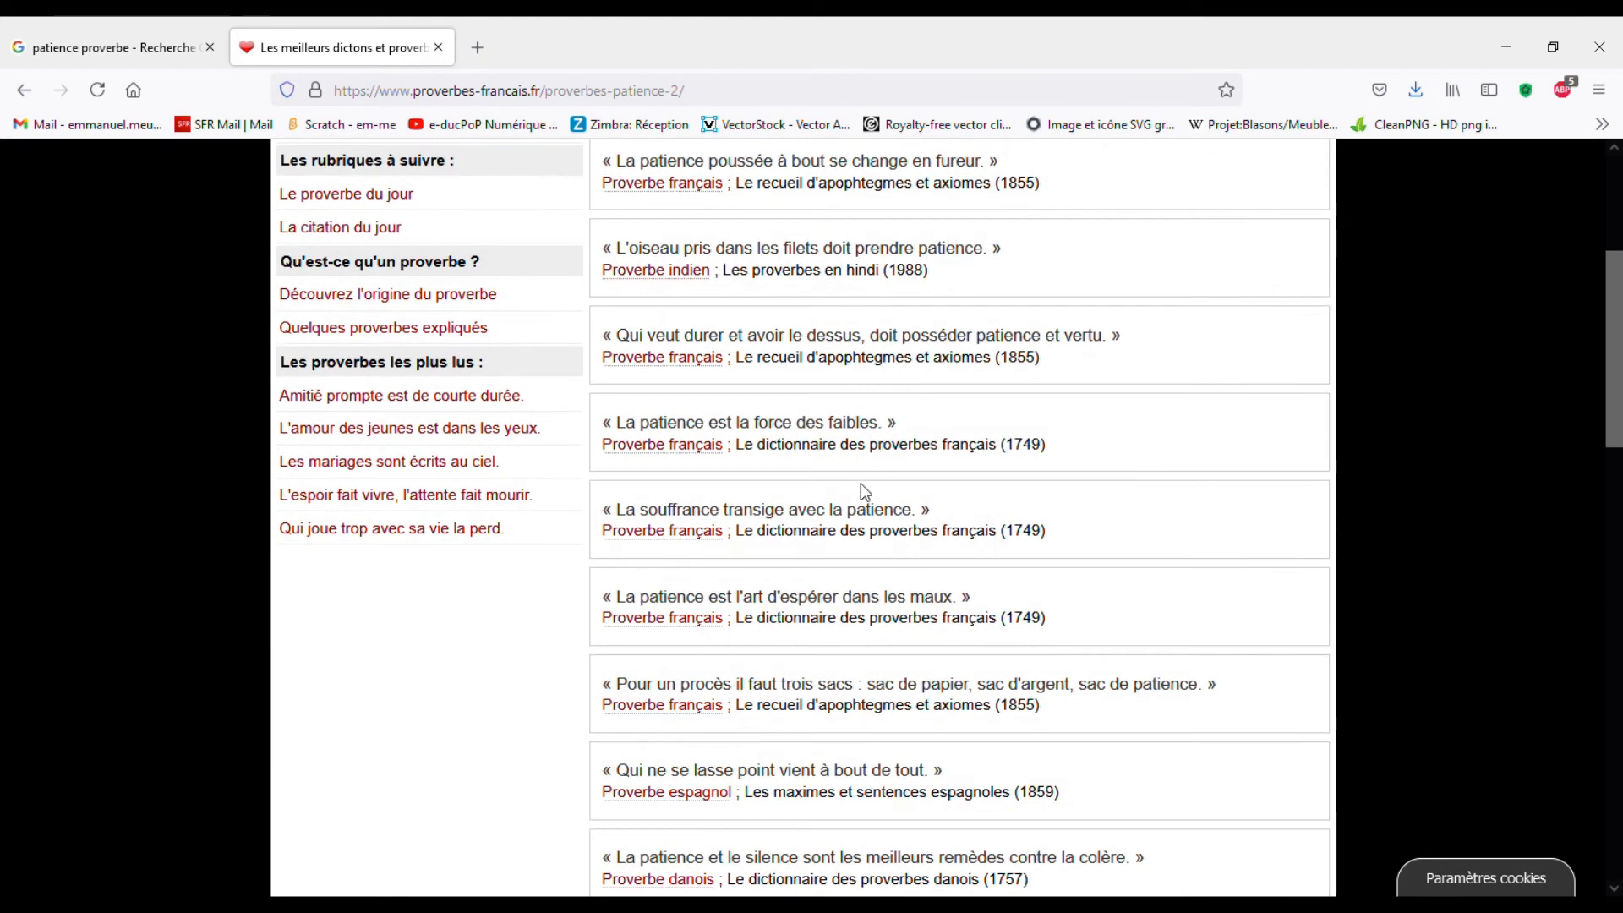
{"action": "scroll", "coordinate": [866, 493], "scroll_direction": "down", "scroll_amount": 2}
{"action": "scroll", "coordinate": [871, 493], "scroll_direction": "down", "scroll_amount": 2}
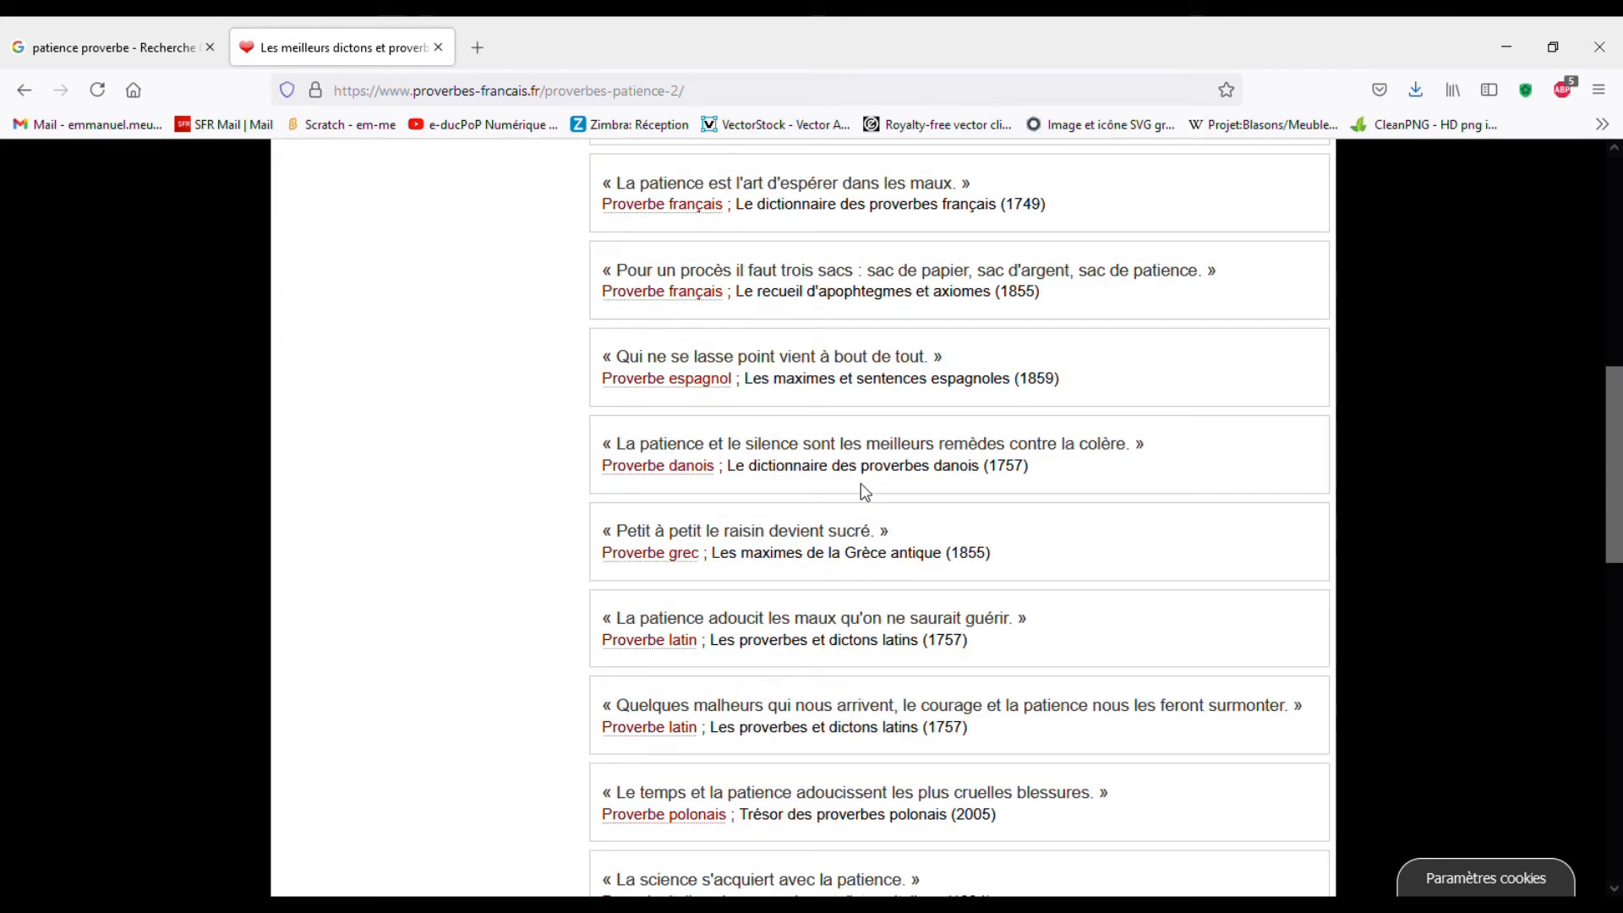
{"action": "scroll", "coordinate": [861, 487], "scroll_direction": "down", "scroll_amount": 2}
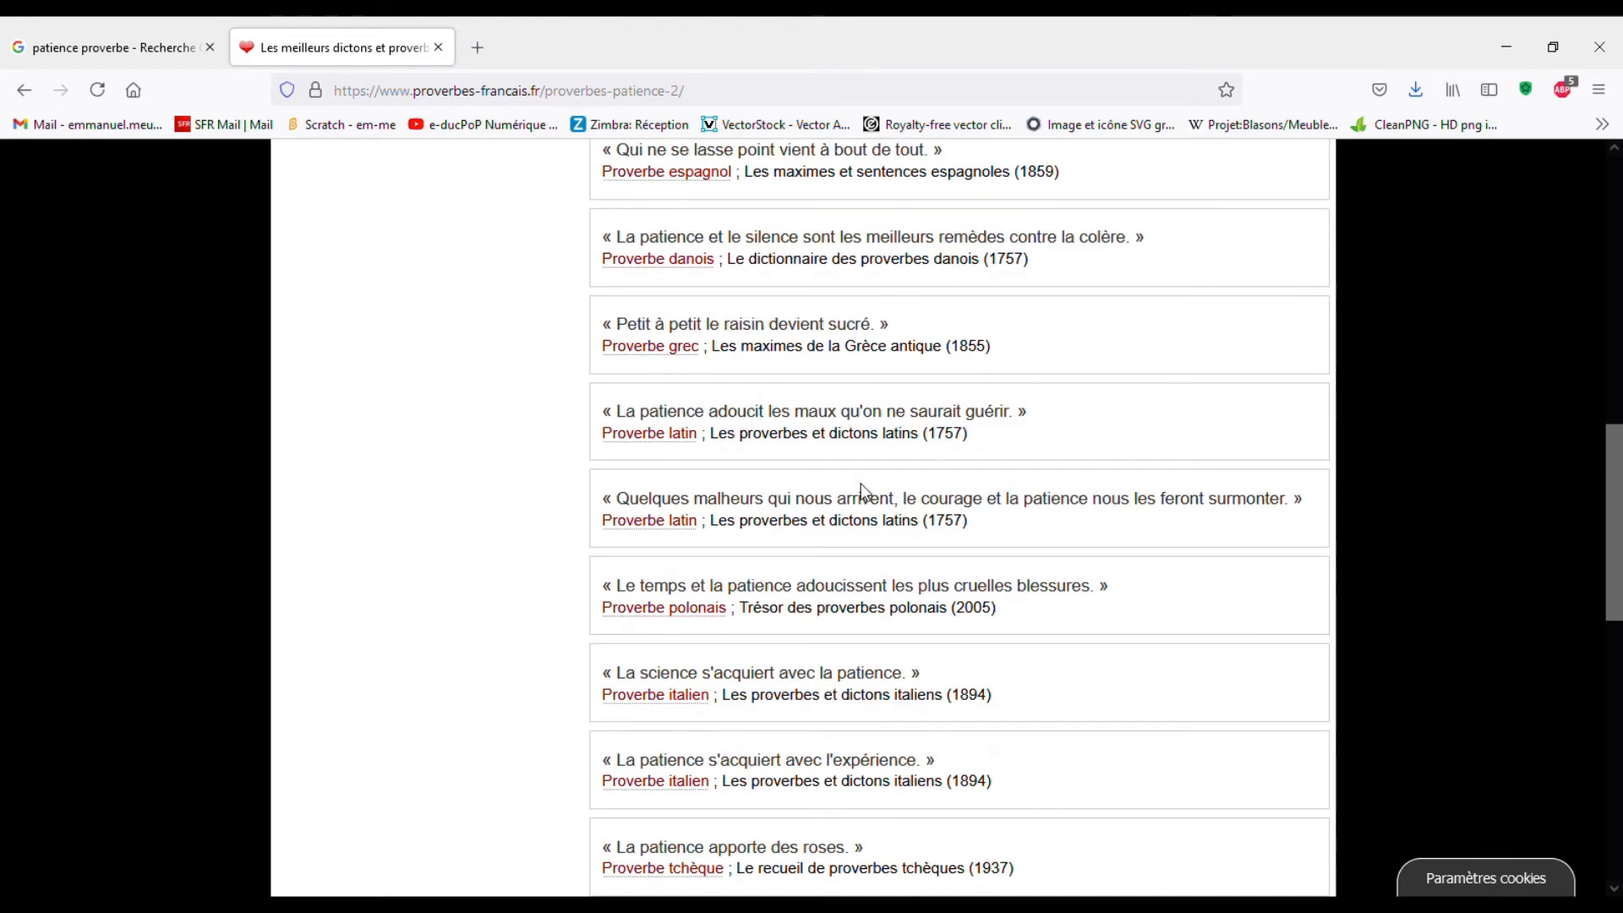
{"action": "scroll", "coordinate": [867, 491], "scroll_direction": "down", "scroll_amount": 1}
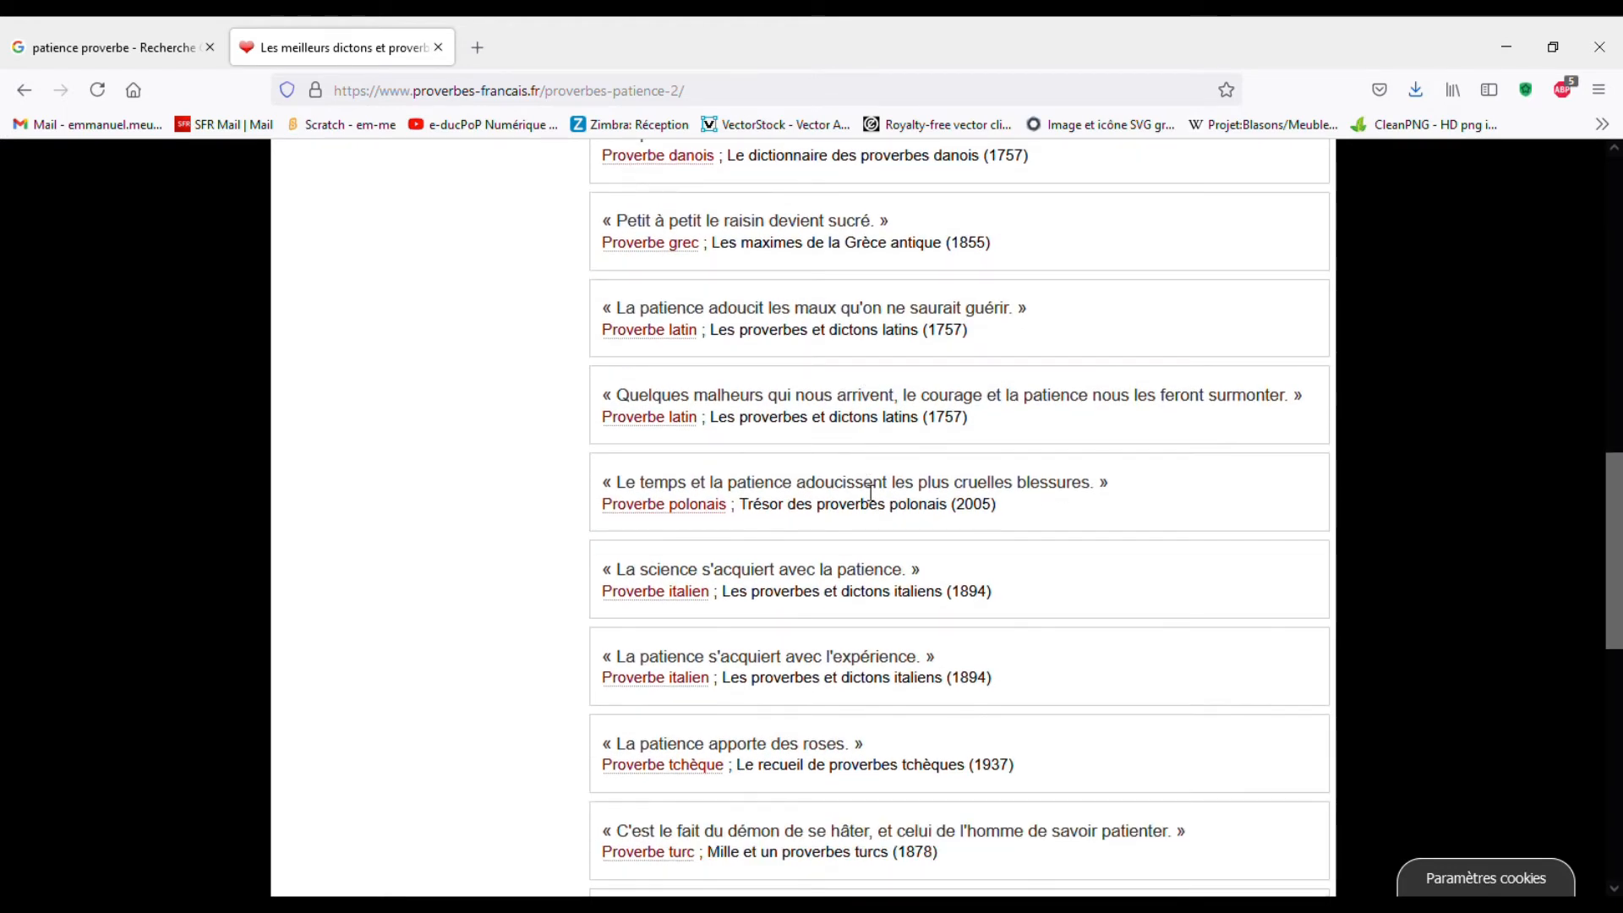
{"action": "scroll", "coordinate": [867, 490], "scroll_direction": "down", "scroll_amount": 2}
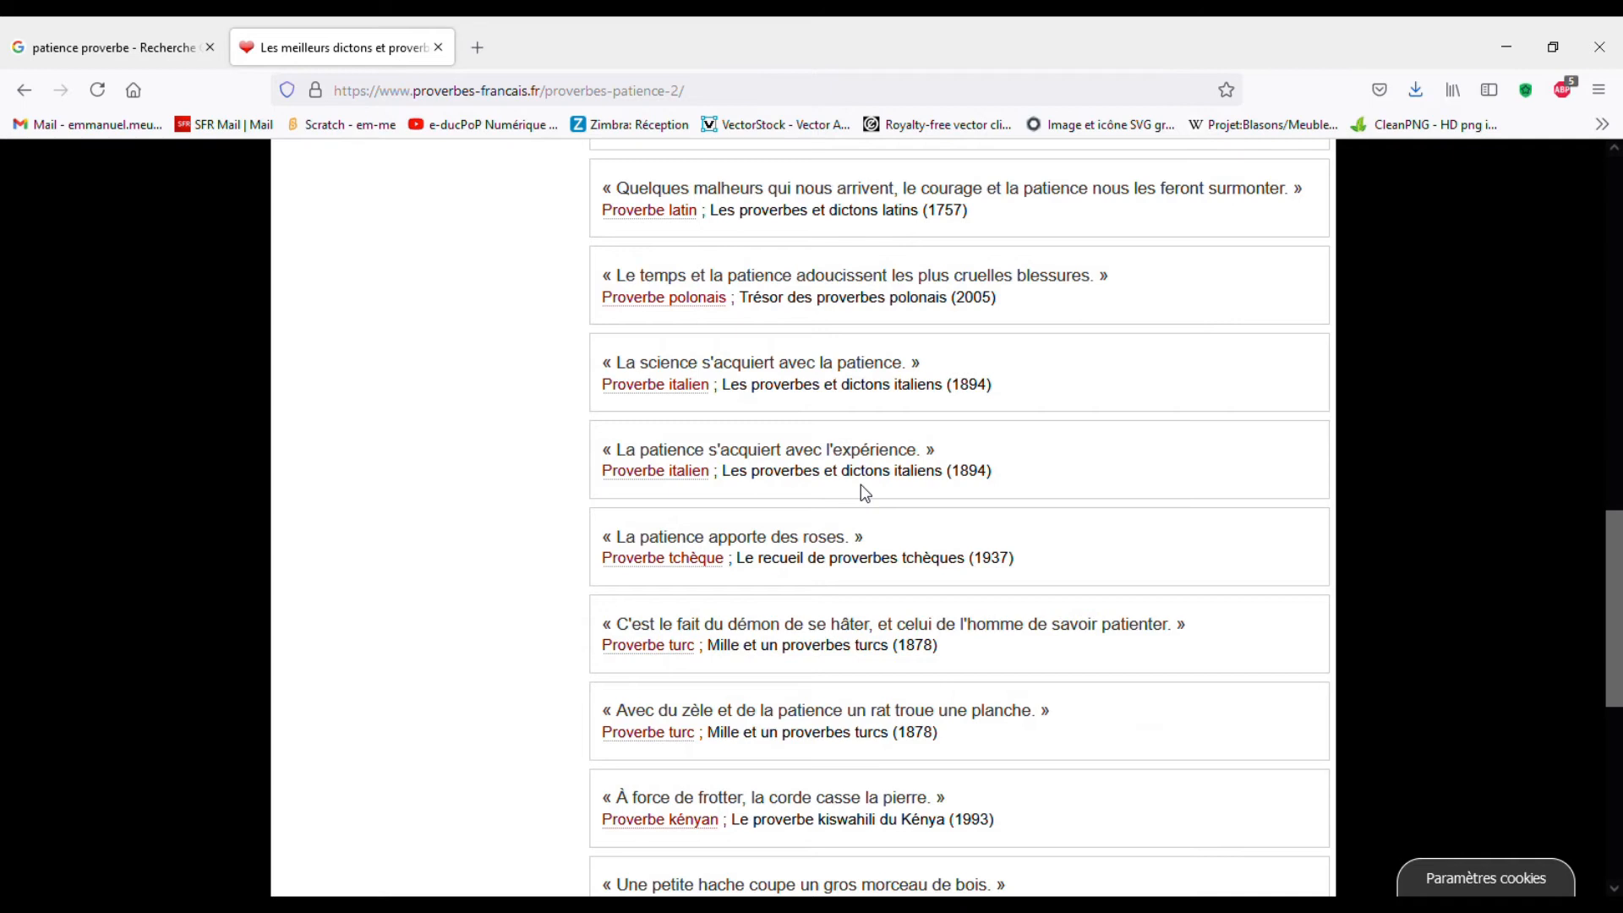
{"action": "scroll", "coordinate": [860, 485], "scroll_direction": "down", "scroll_amount": 5}
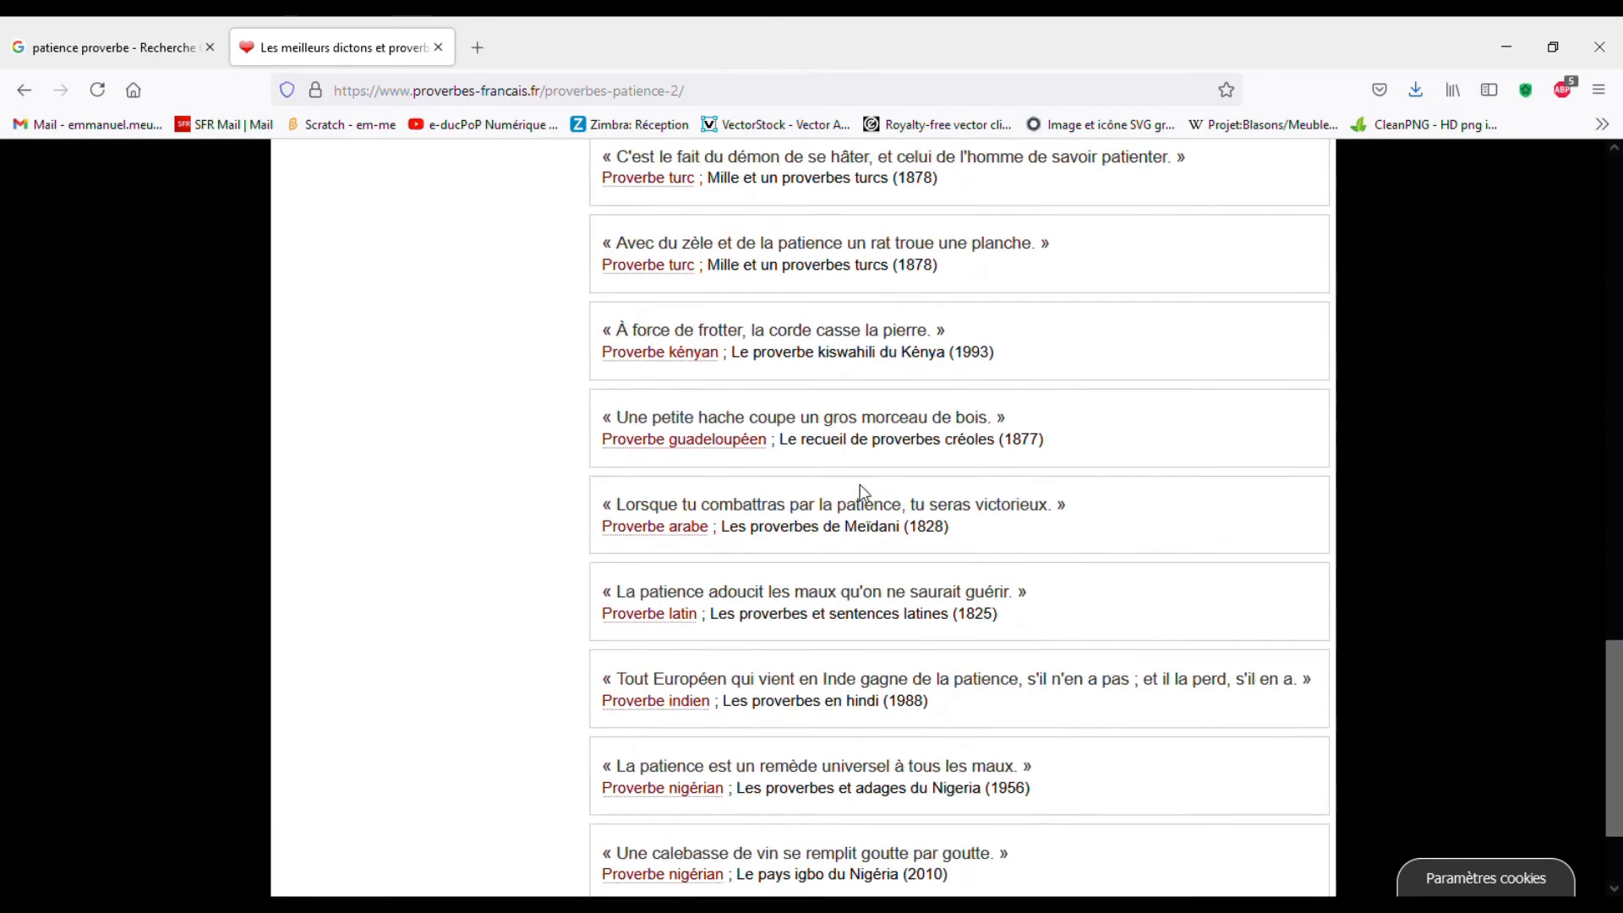
{"action": "scroll", "coordinate": [868, 494], "scroll_direction": "down", "scroll_amount": 1}
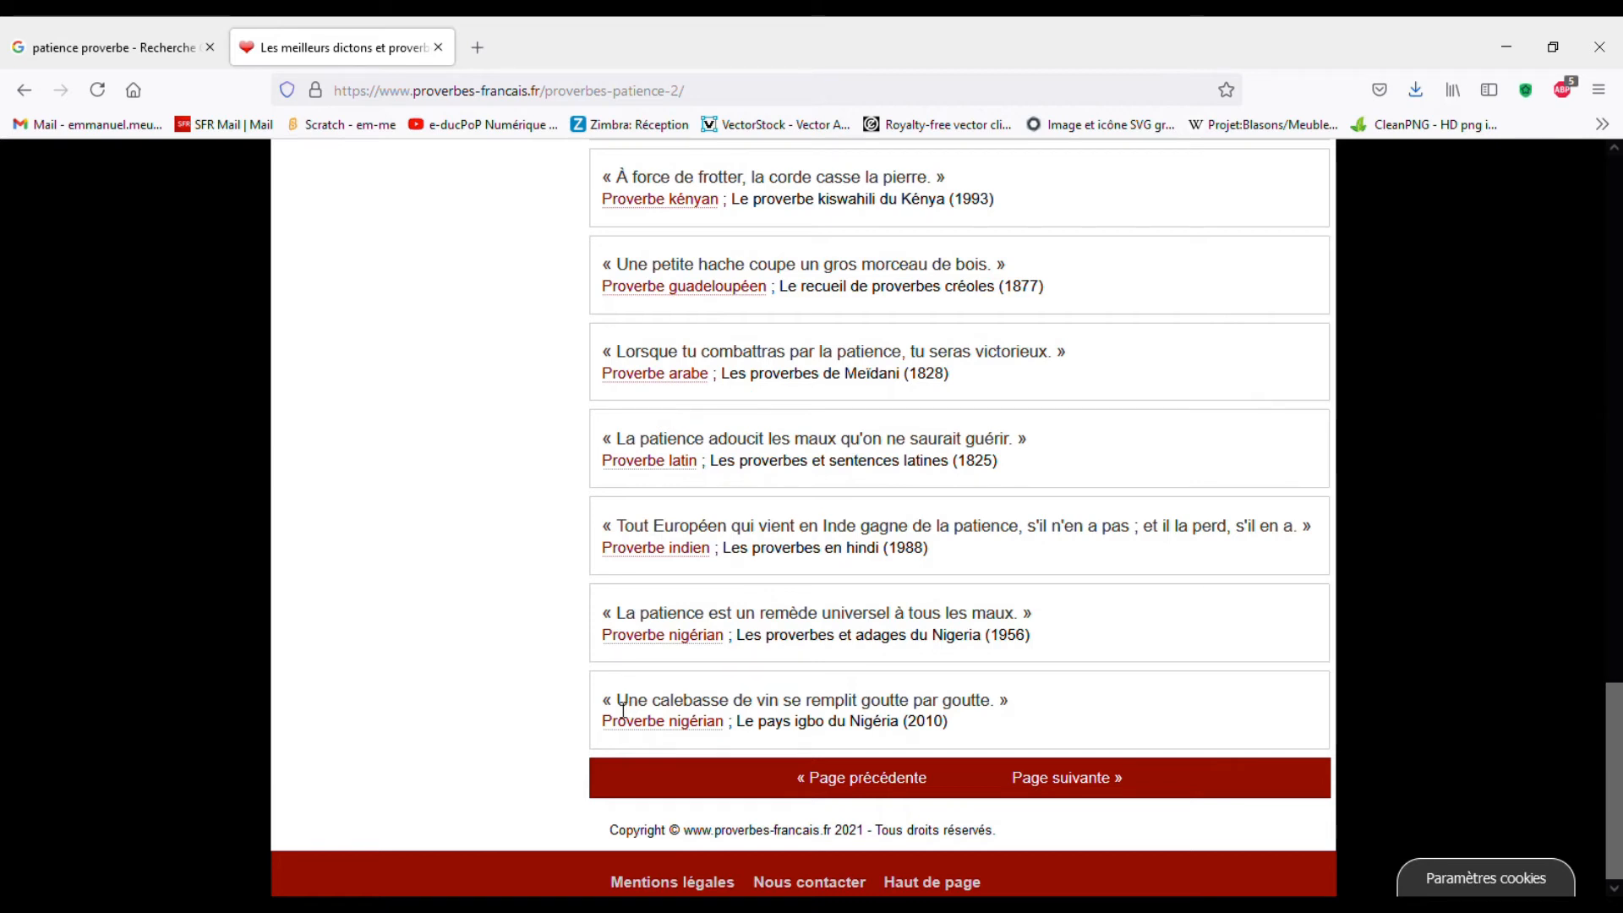
{"action": "left_click_drag", "start_coordinate": [626, 706], "coordinate": [989, 710]}
{"action": "key", "text": "ctrl+c"}
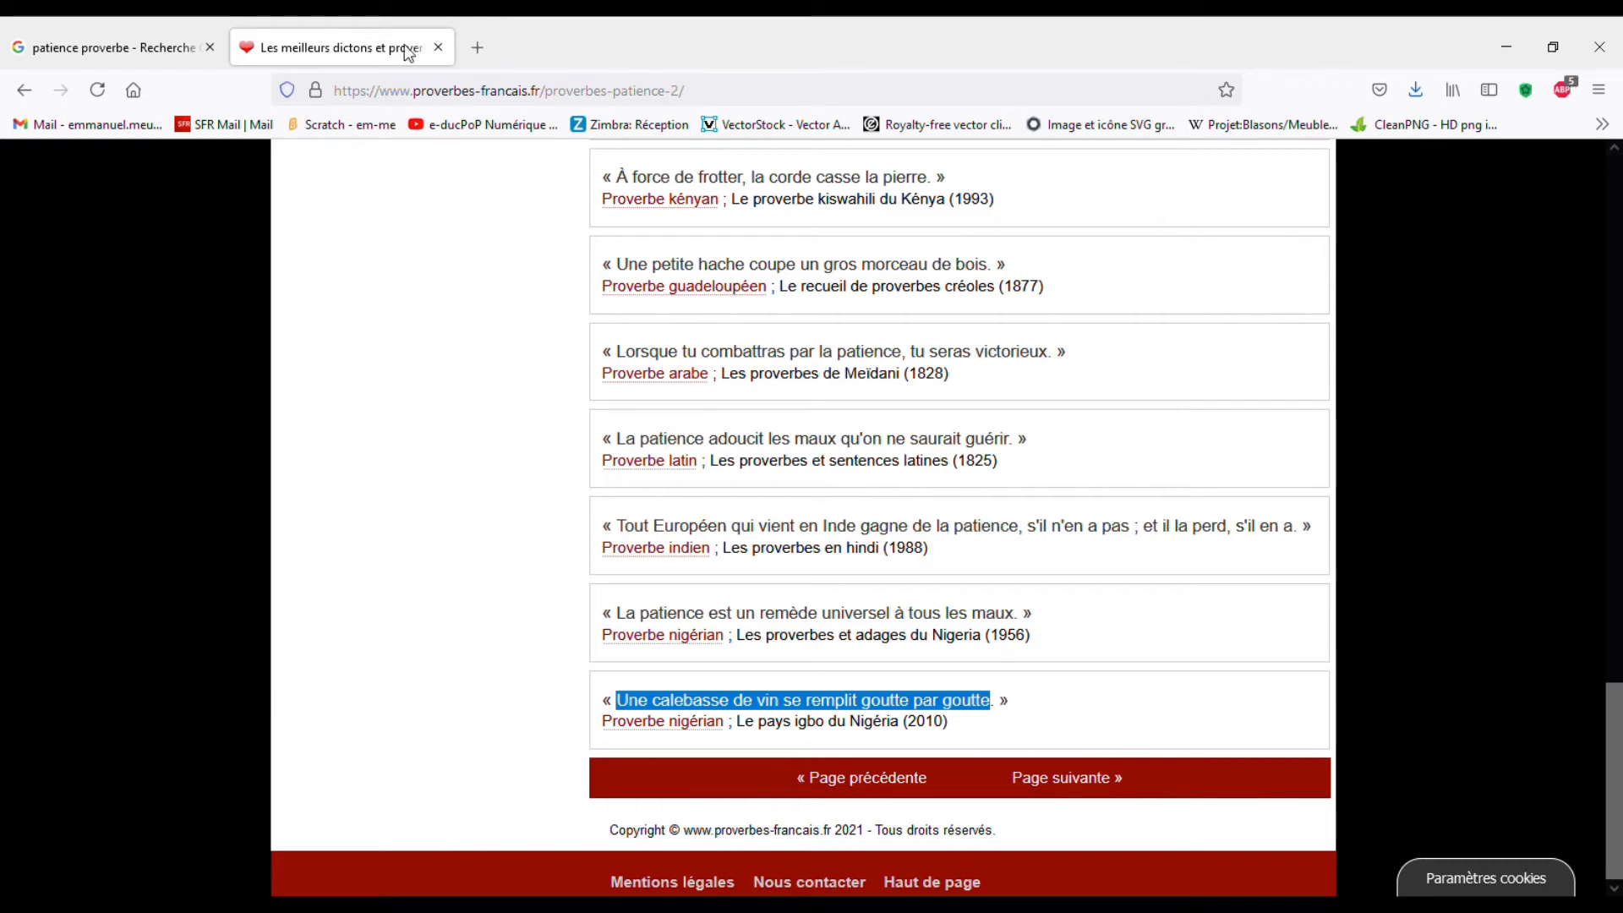
- Search the web for the copied proverb and open the nouchi.com result to read its meaning
{"action": "left_click", "coordinate": [477, 47]}
{"action": "left_click", "coordinate": [572, 461]}
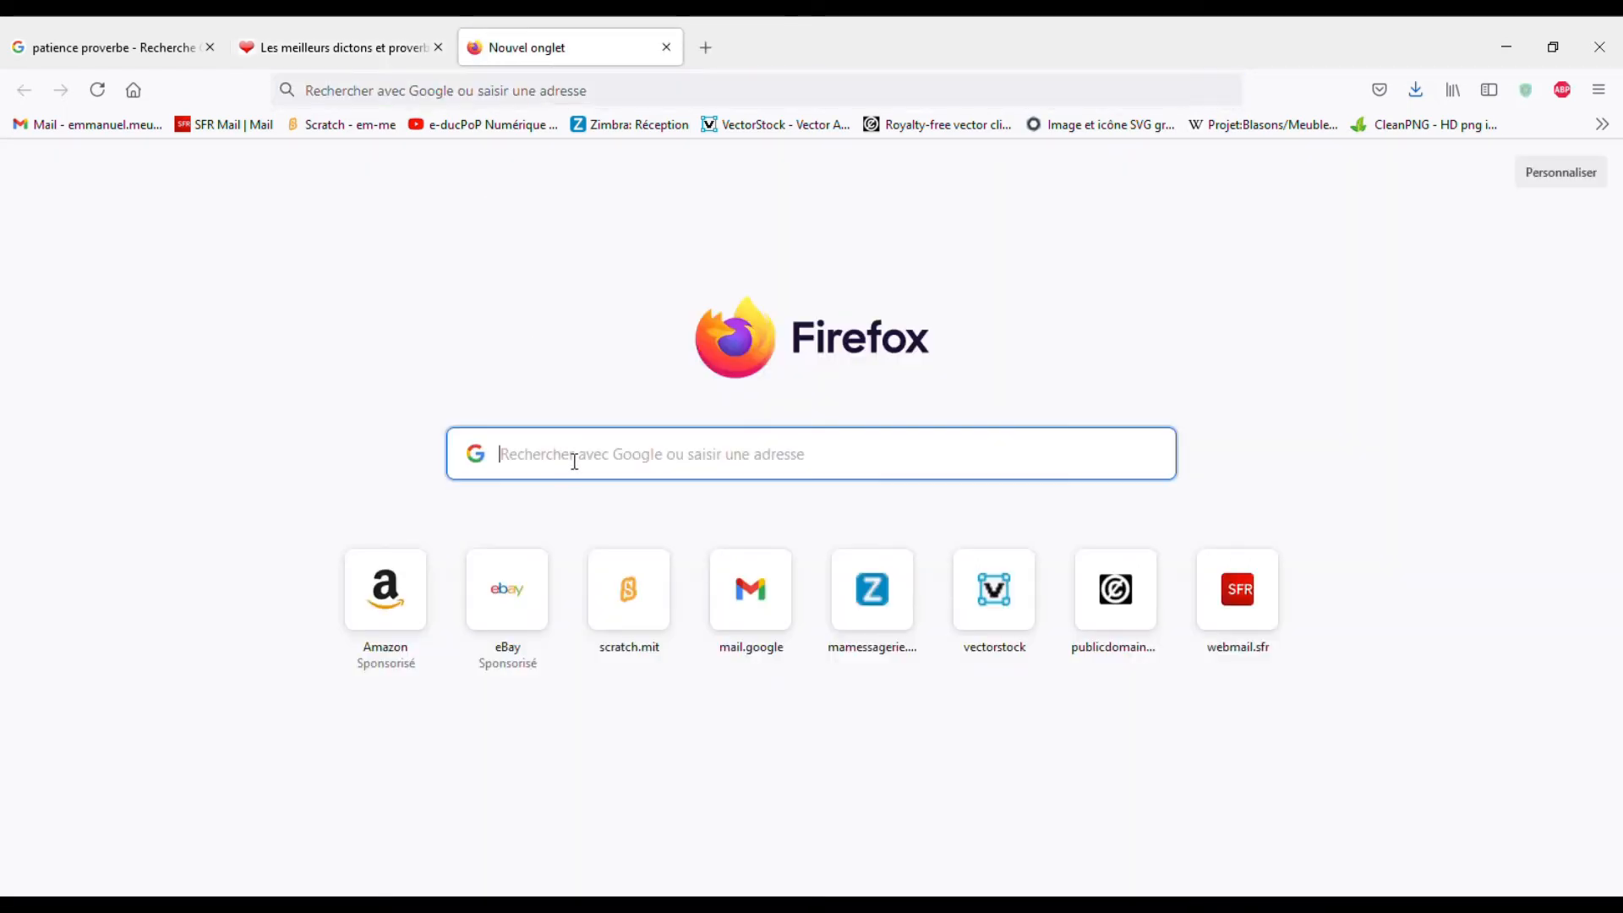
{"action": "key", "text": "ctrl+v"}
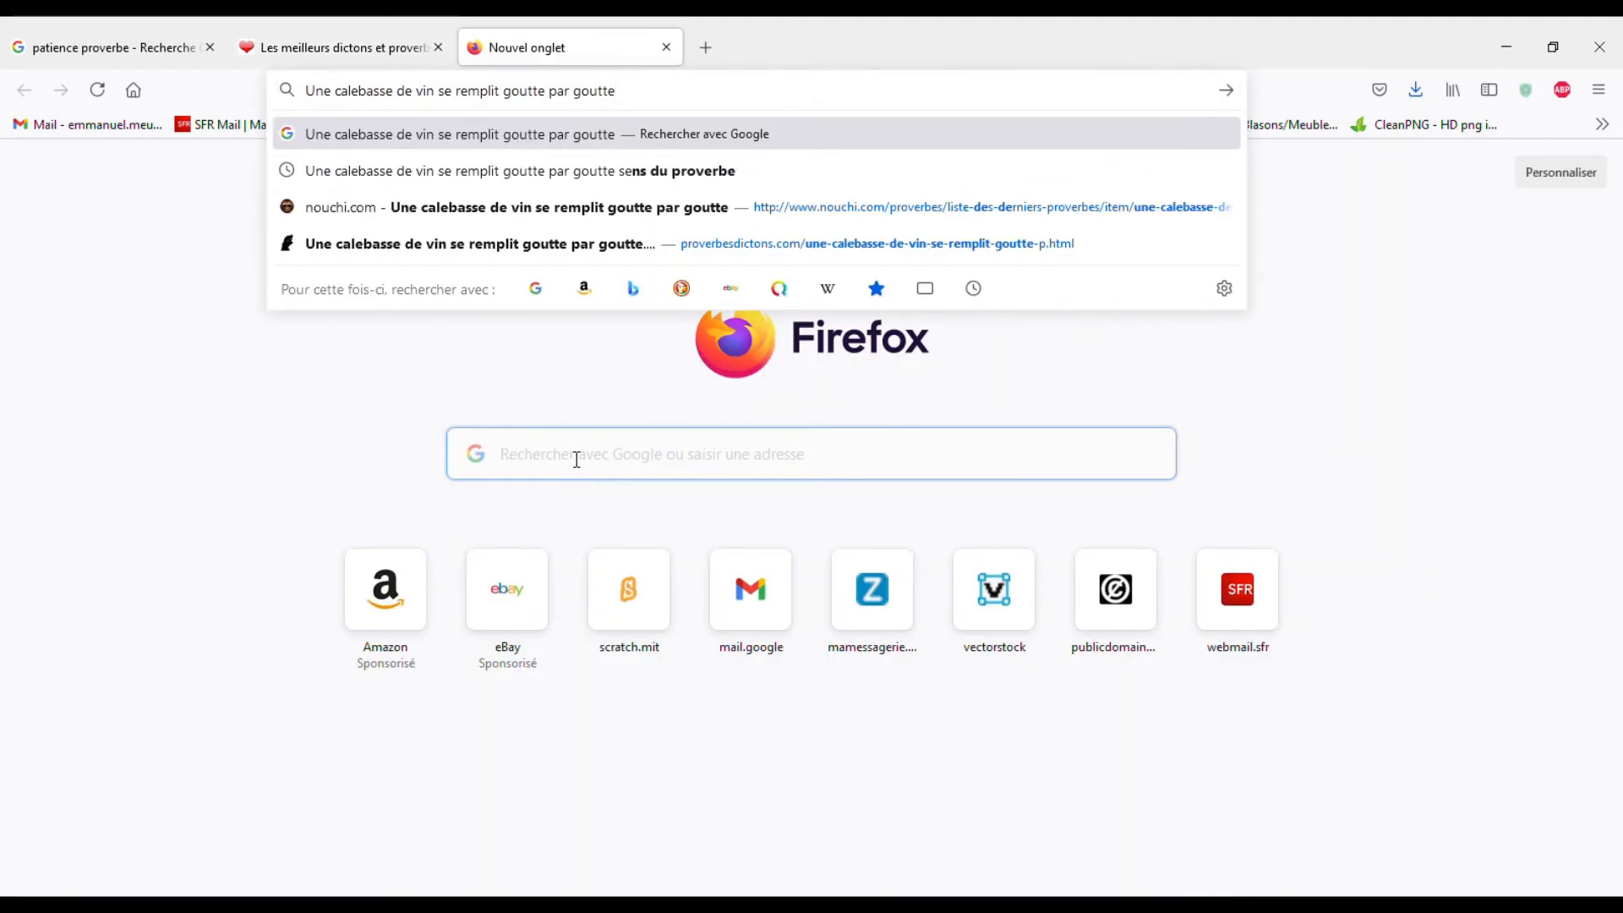
{"action": "key", "text": "Return"}
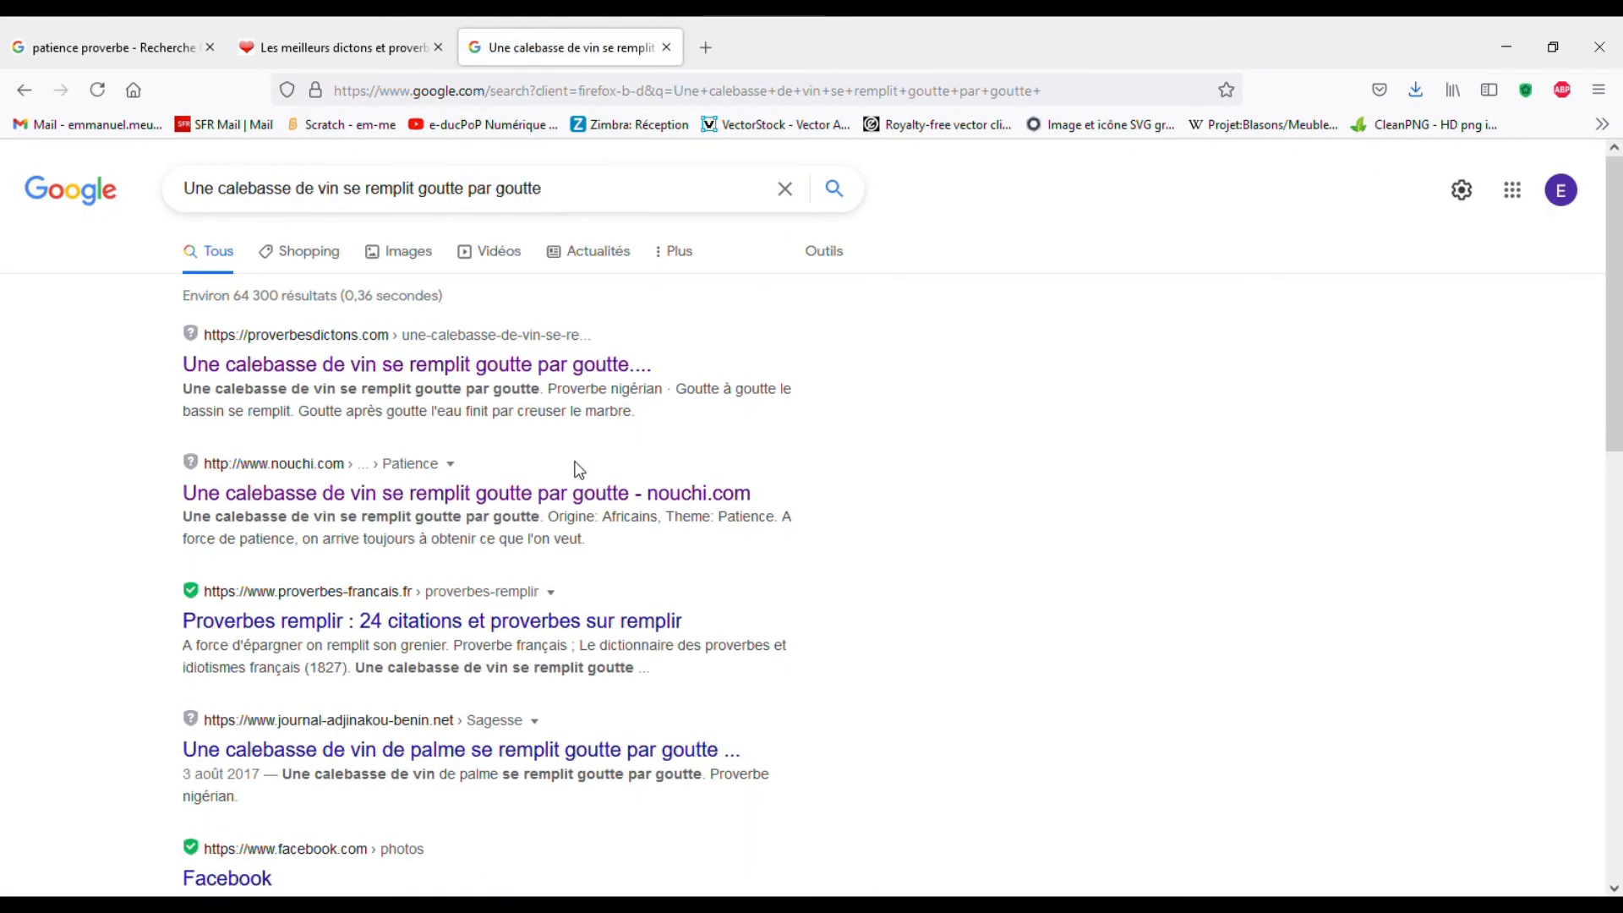
{"action": "left_click", "coordinate": [519, 499]}
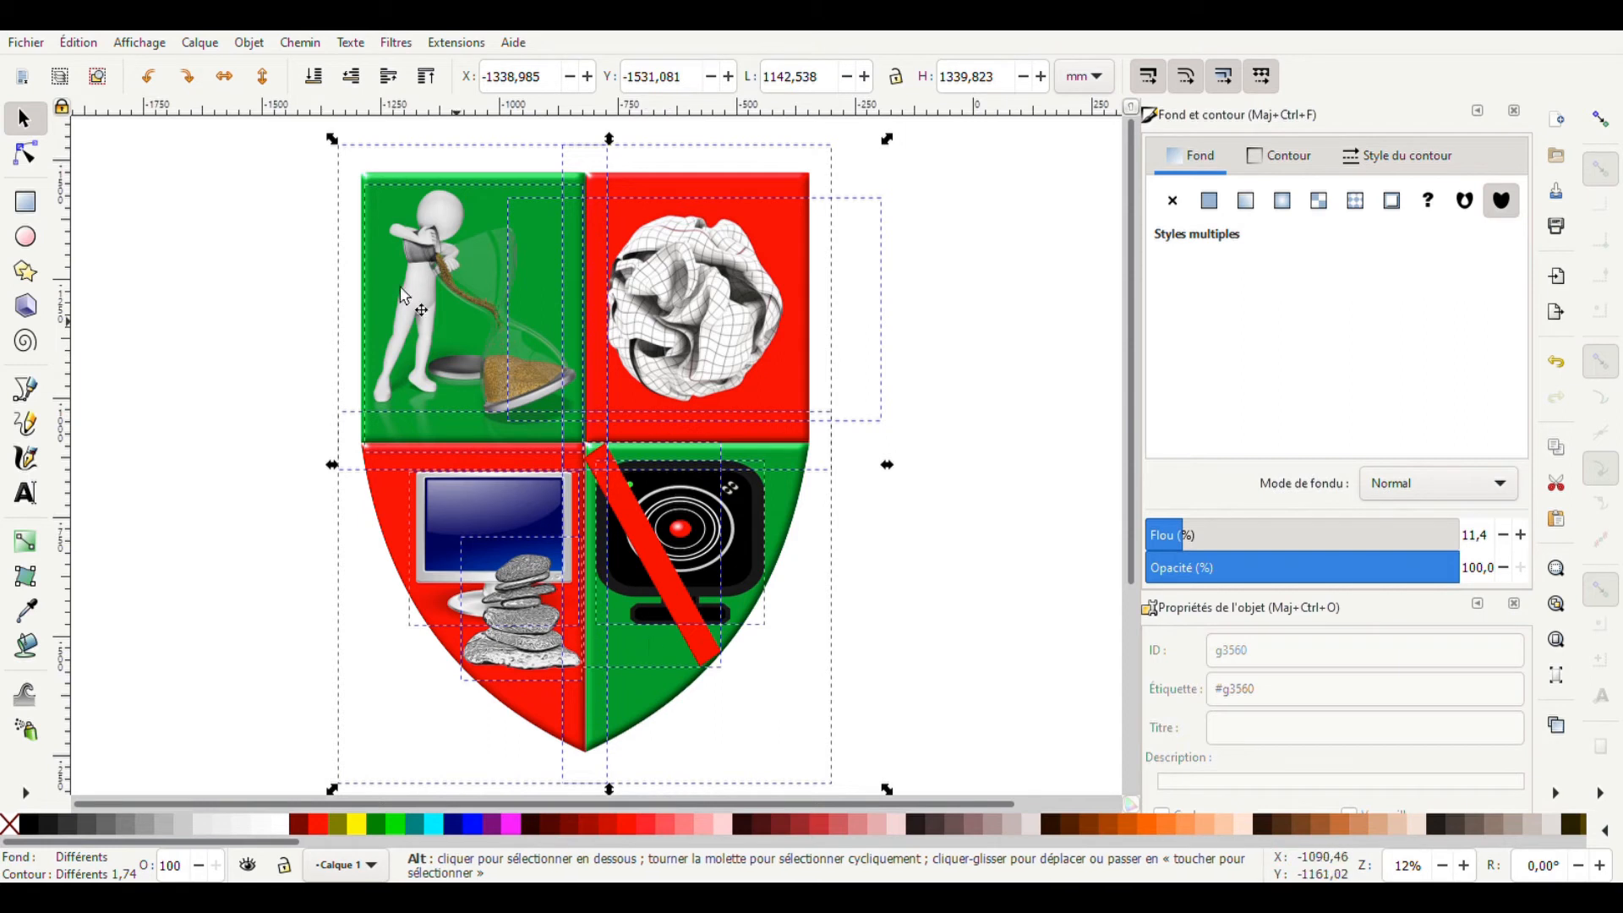
- Back in Inkscape, group all the selected shield objects and move the group down to make room above it
{"action": "left_click", "coordinate": [256, 49]}
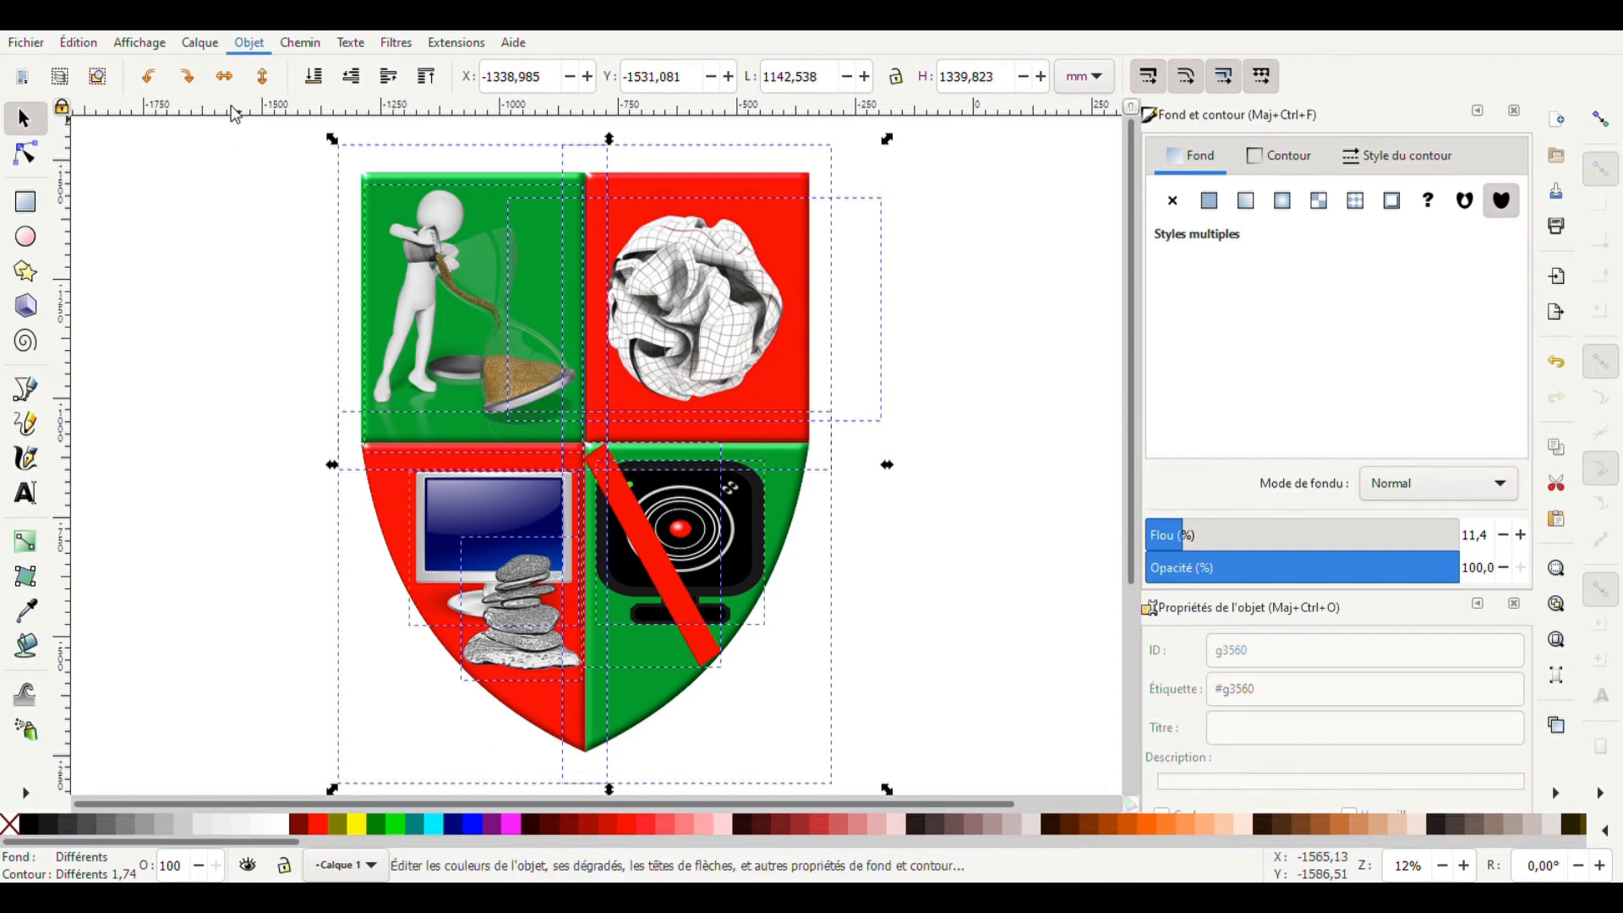
{"action": "left_click", "coordinate": [249, 226]}
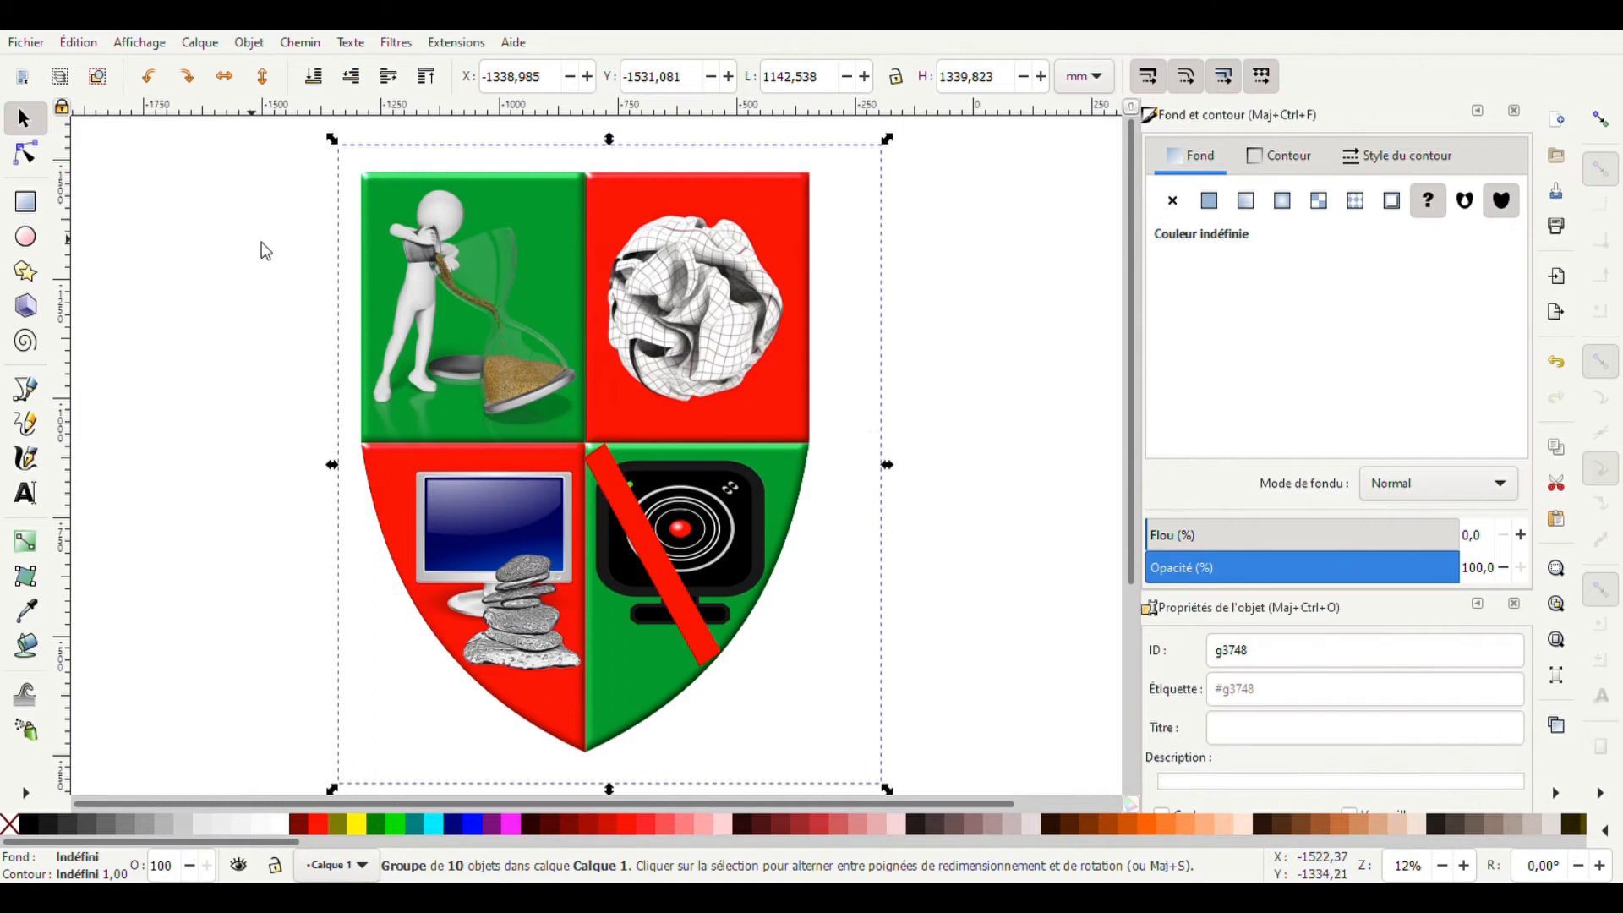
{"action": "left_click_drag", "start_coordinate": [591, 389], "coordinate": [597, 449]}
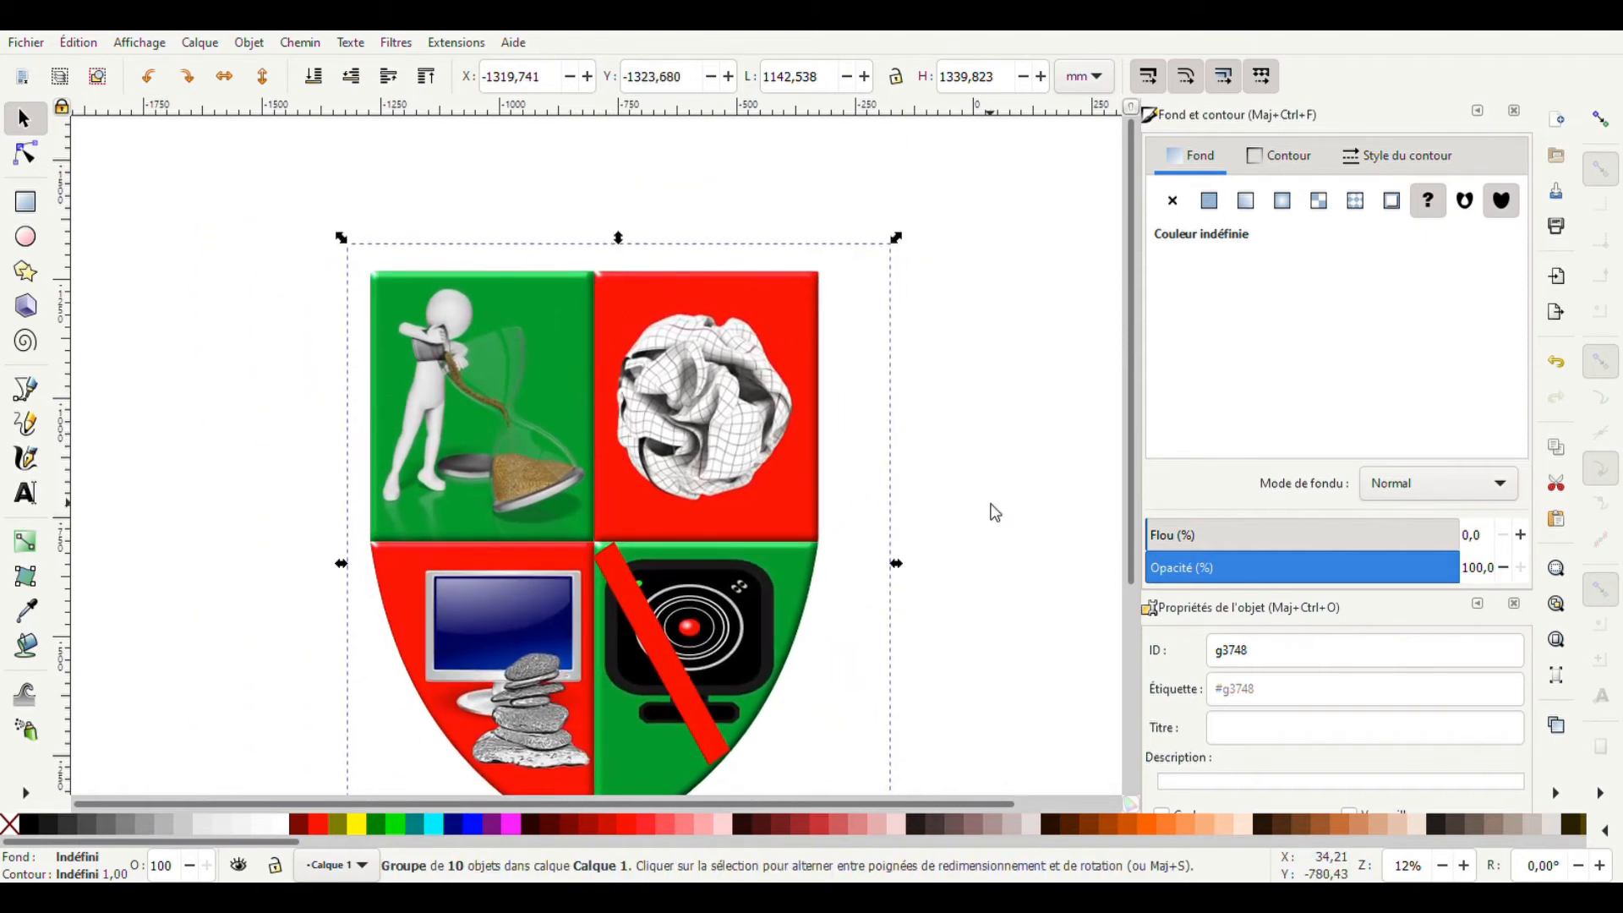
{"action": "left_click", "coordinate": [995, 512]}
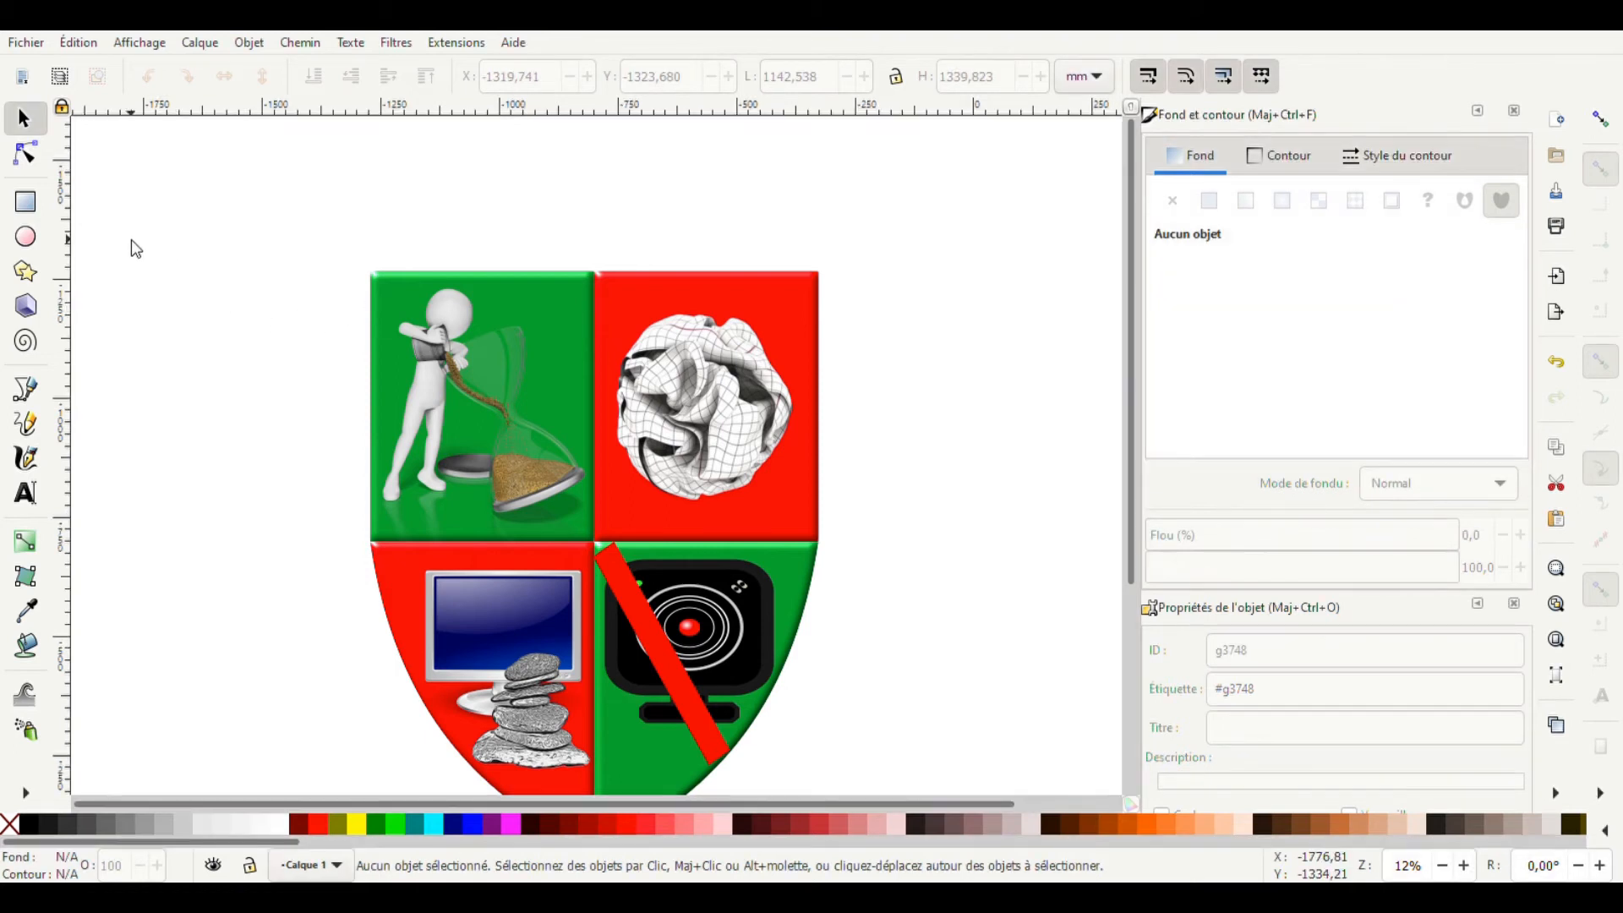
- Import the black scroll drawing, turn it by a quarter turn and place it above the shield
{"action": "left_click", "coordinate": [29, 44]}
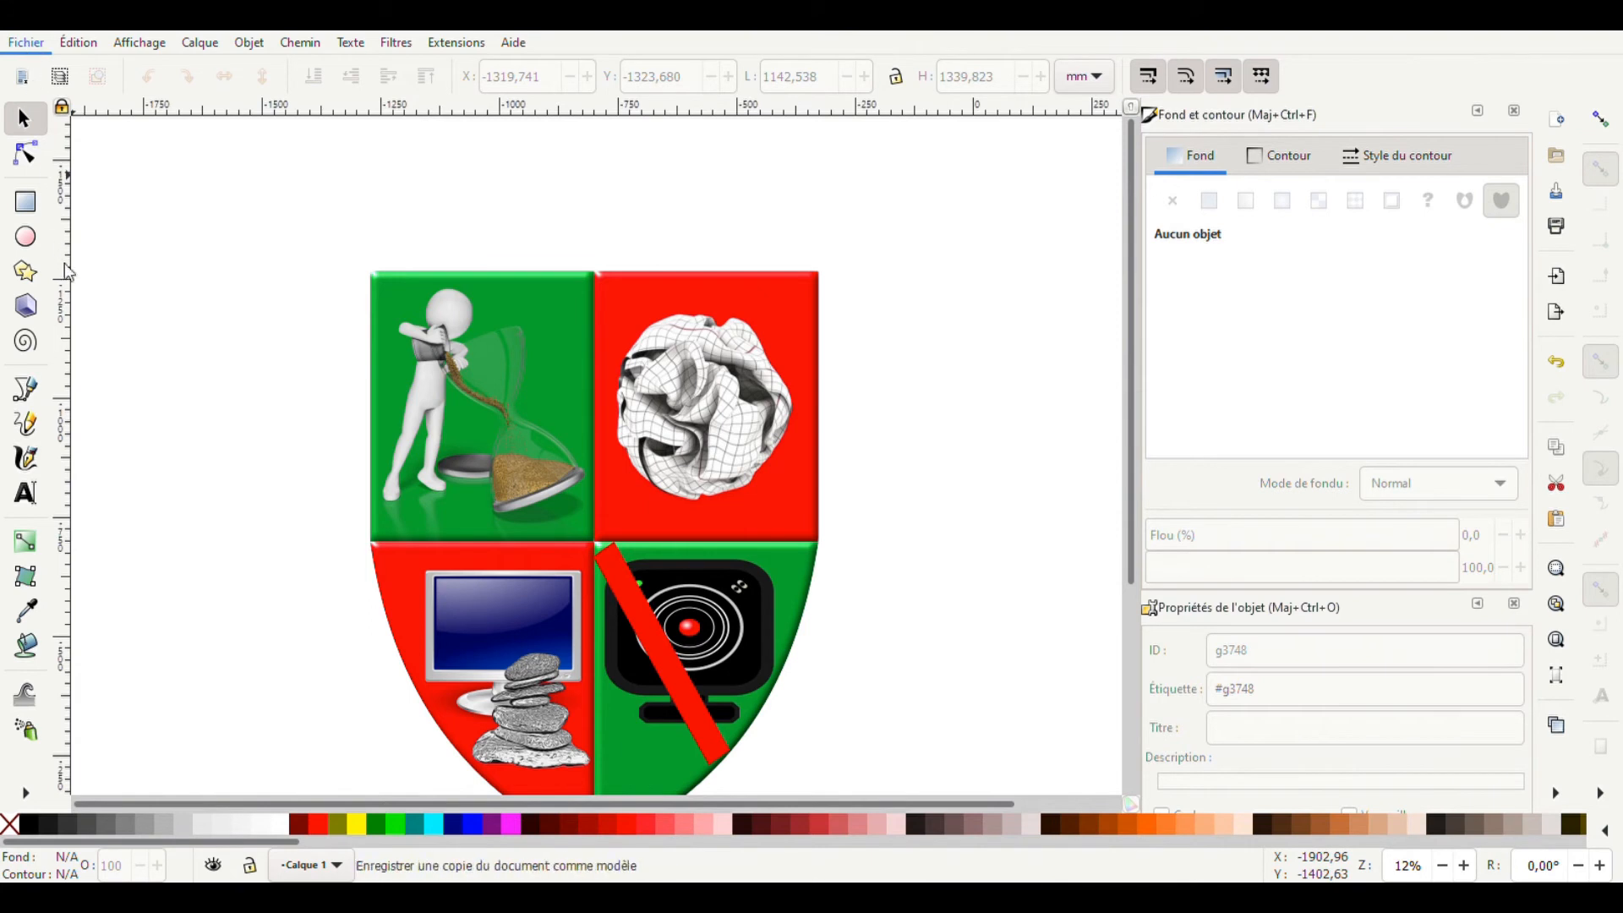
{"action": "left_click", "coordinate": [75, 301]}
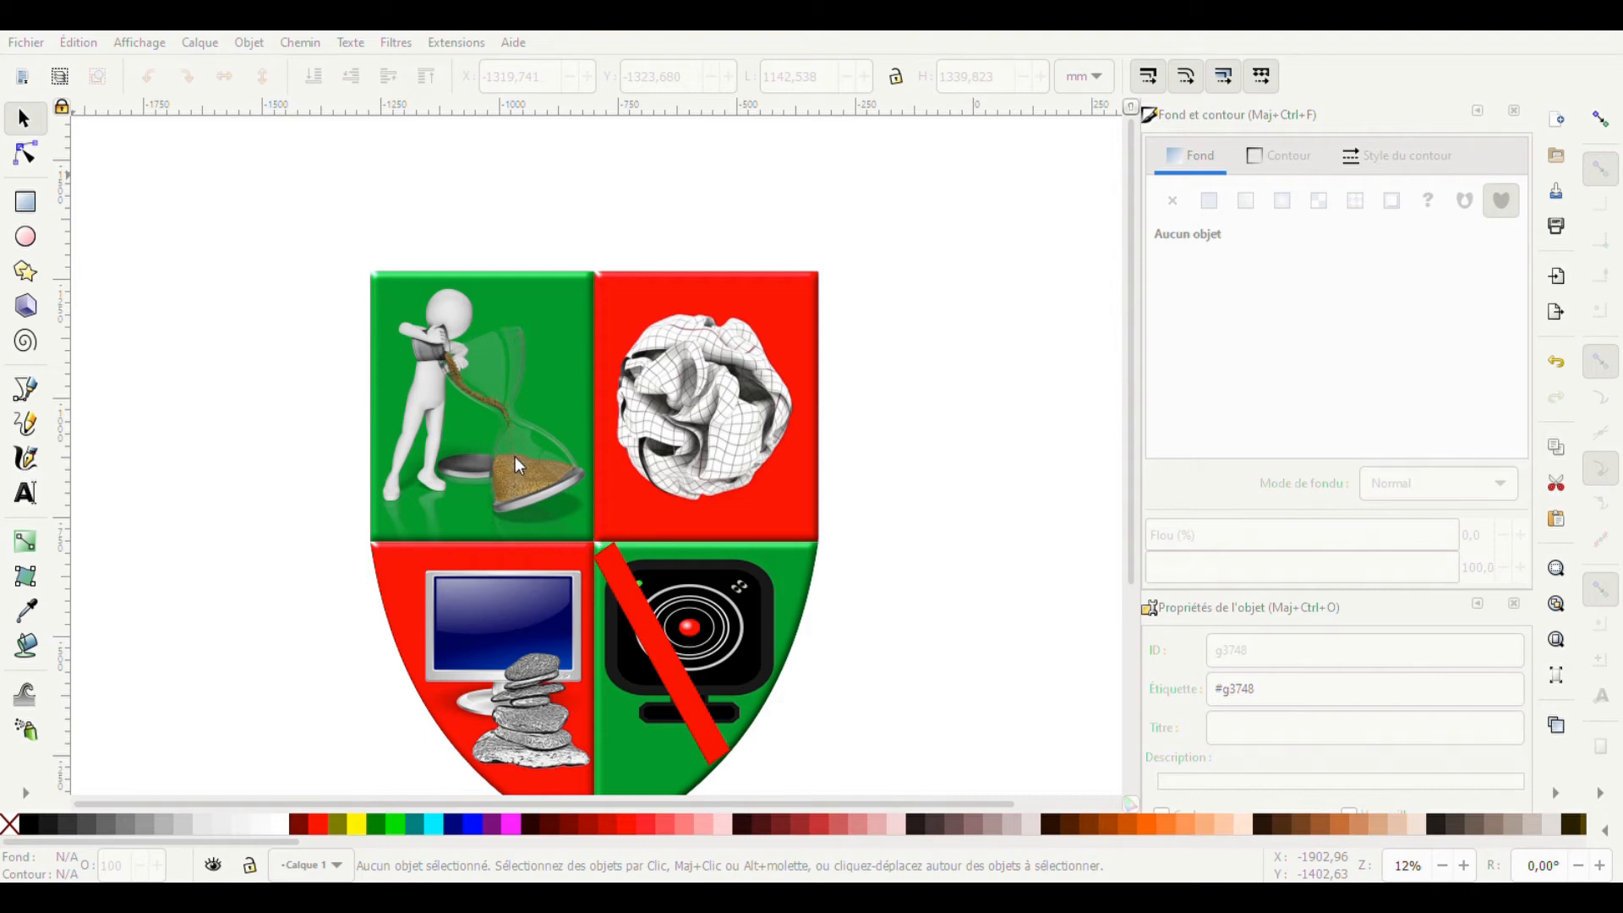
{"action": "left_click", "coordinate": [1114, 575]}
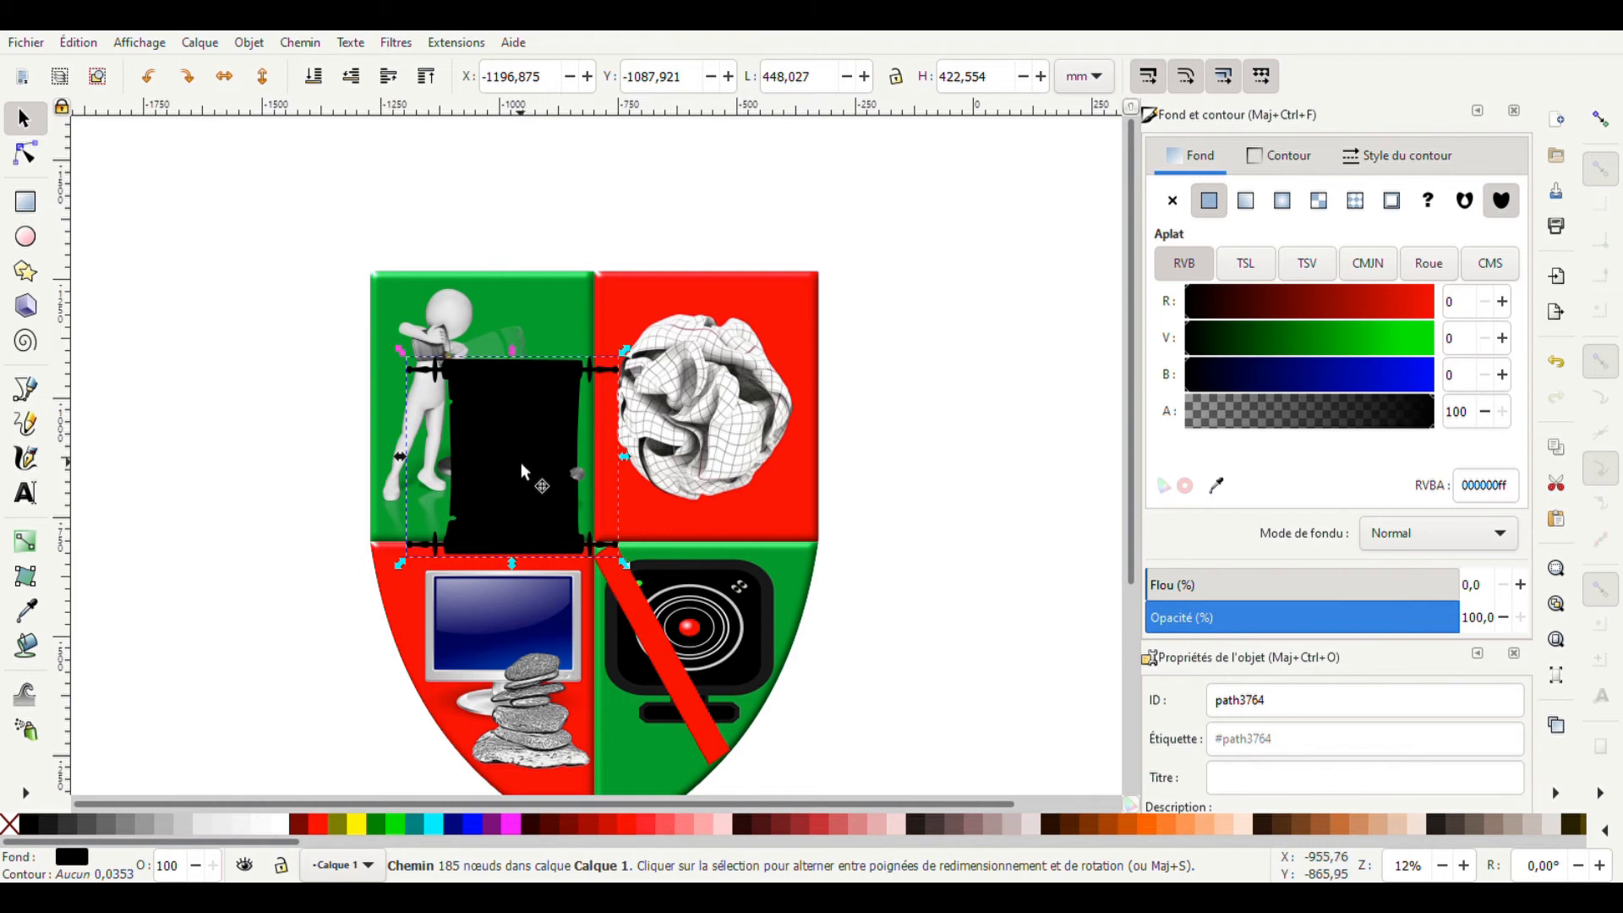
{"action": "left_click", "coordinate": [510, 435]}
{"action": "left_click_drag", "start_coordinate": [625, 353], "coordinate": [608, 553]}
{"action": "left_click_drag", "start_coordinate": [501, 489], "coordinate": [592, 229]}
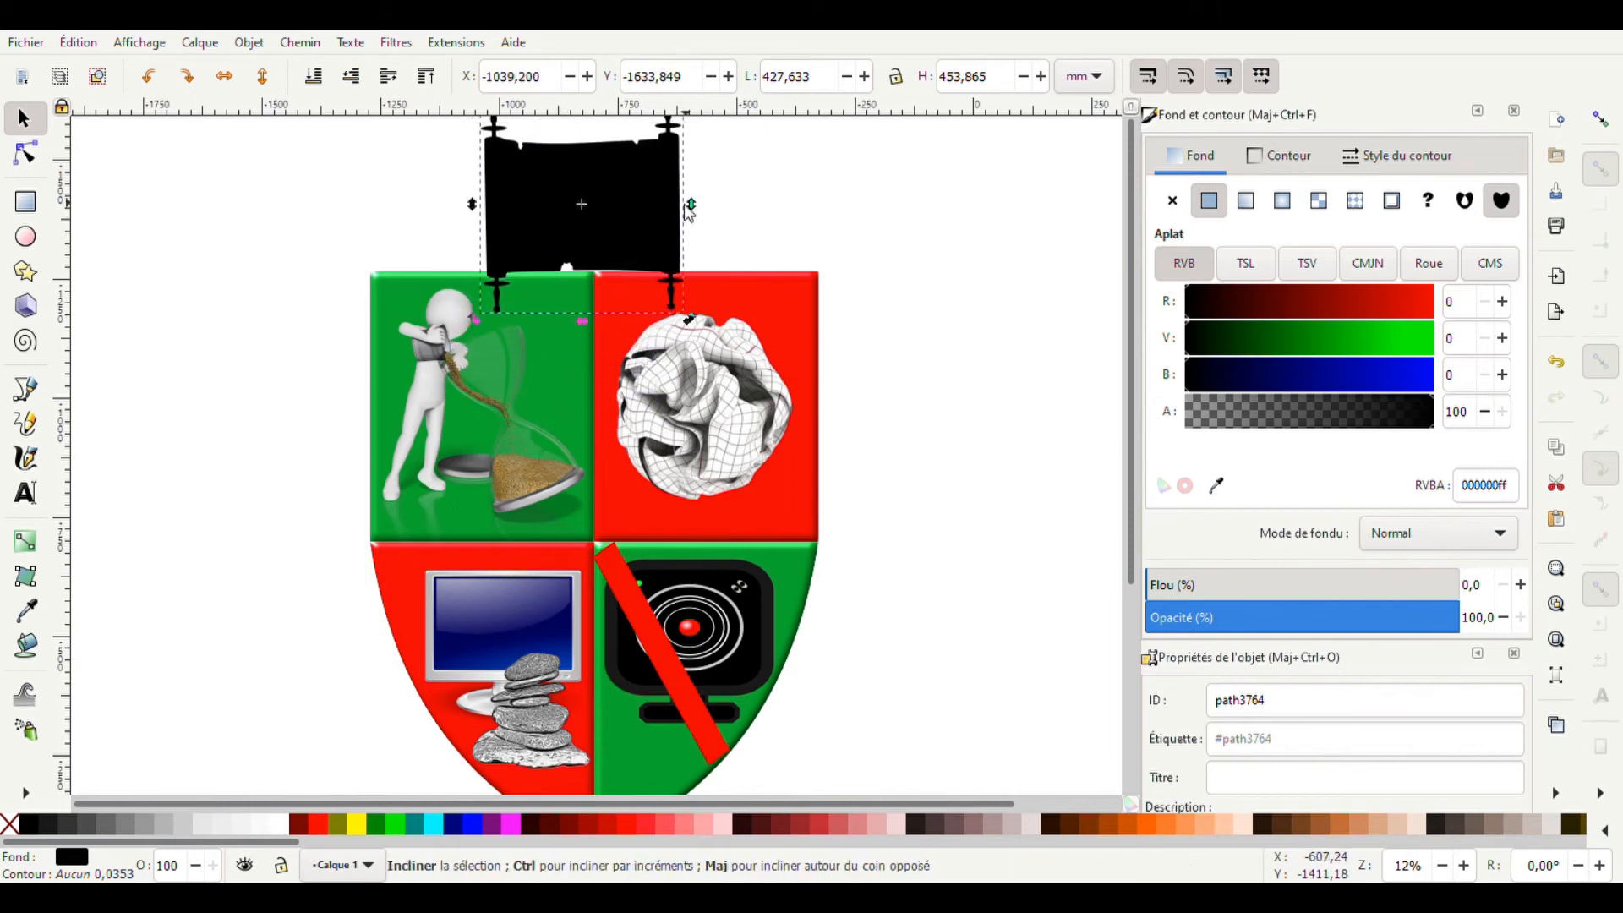
- Stretch the scroll beyond the shield's width to about 1189 × 426 mm and fill it orange (ff7f2a)
{"action": "left_click_drag", "start_coordinate": [690, 207], "coordinate": [874, 239]}
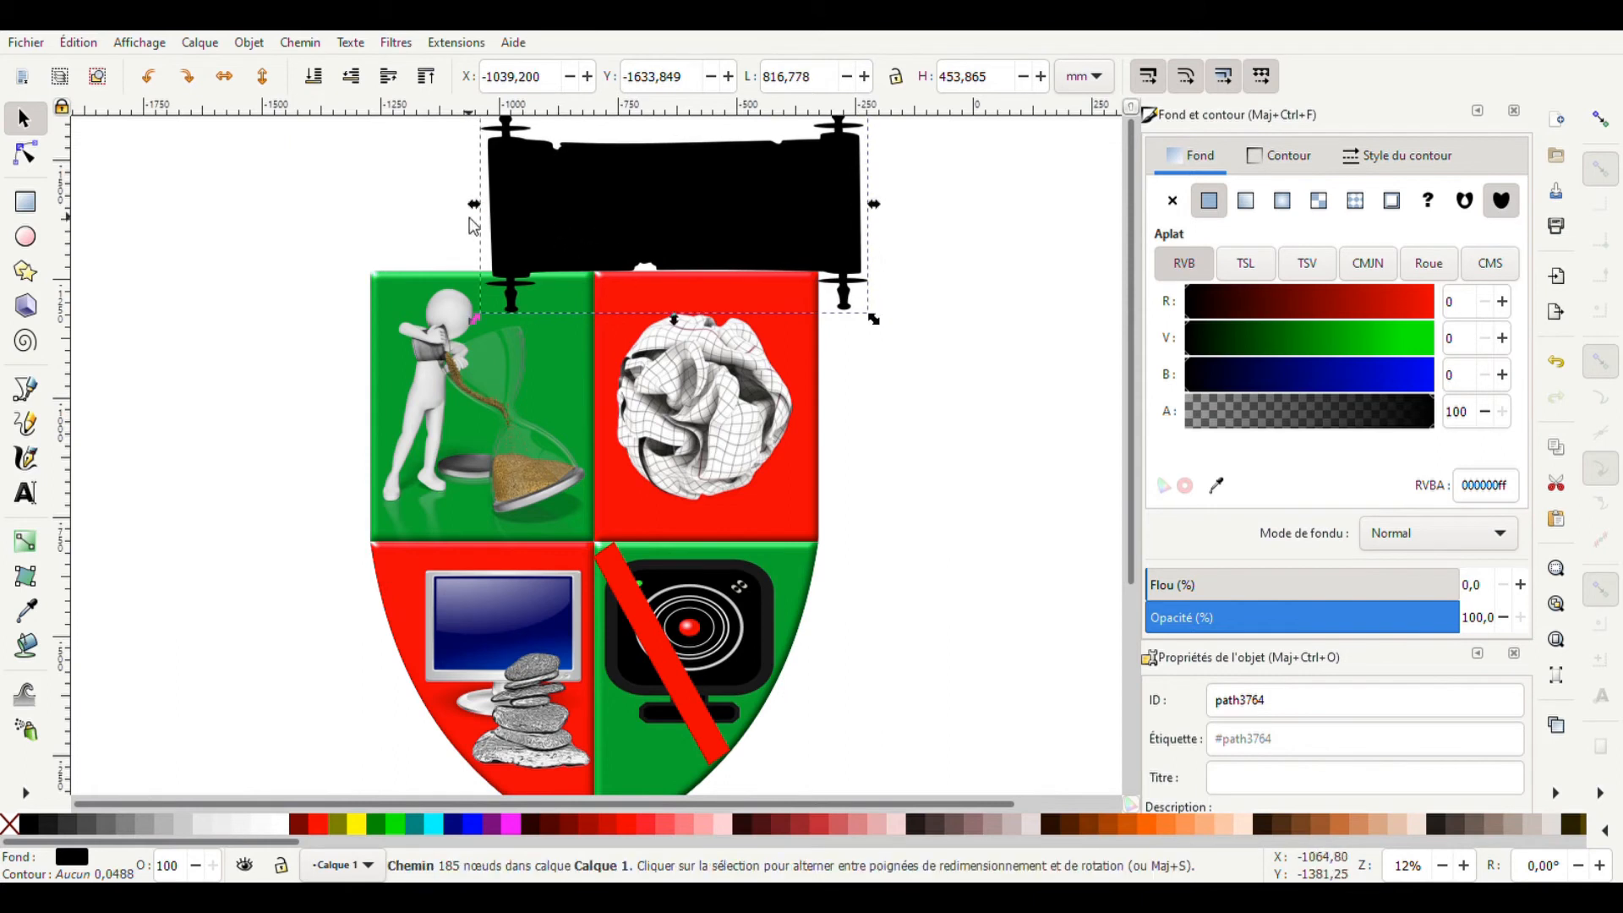
{"action": "left_click_drag", "start_coordinate": [473, 205], "coordinate": [300, 191]}
{"action": "left_click_drag", "start_coordinate": [588, 323], "coordinate": [587, 301]}
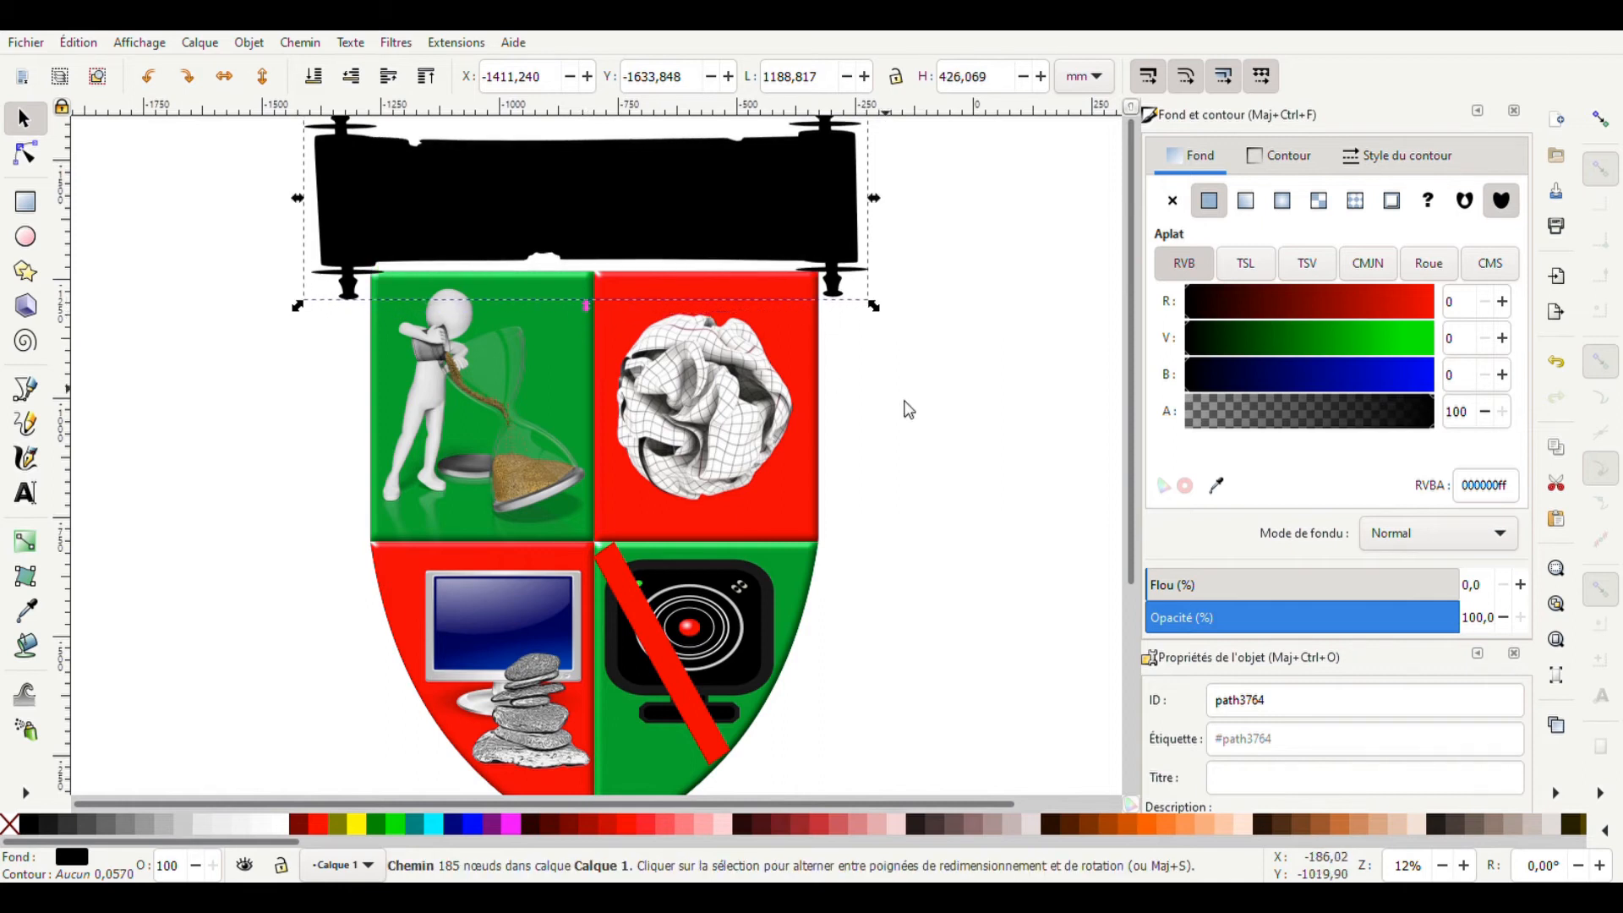
{"action": "scroll", "coordinate": [986, 443], "scroll_direction": "up", "scroll_amount": 1}
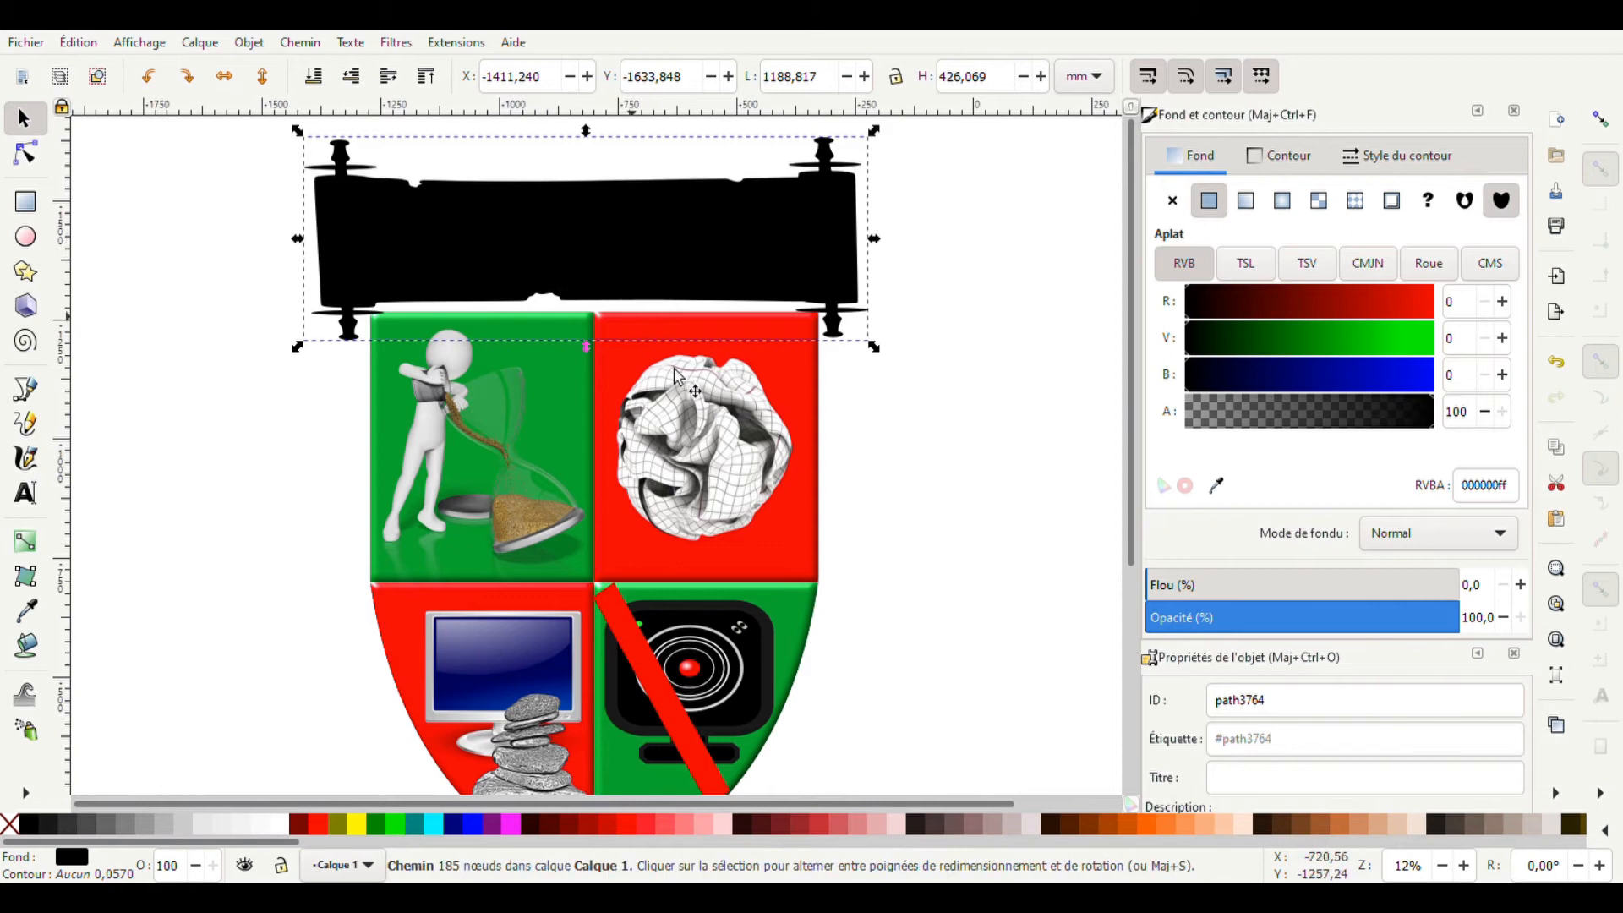
{"action": "left_click", "coordinate": [1159, 824]}
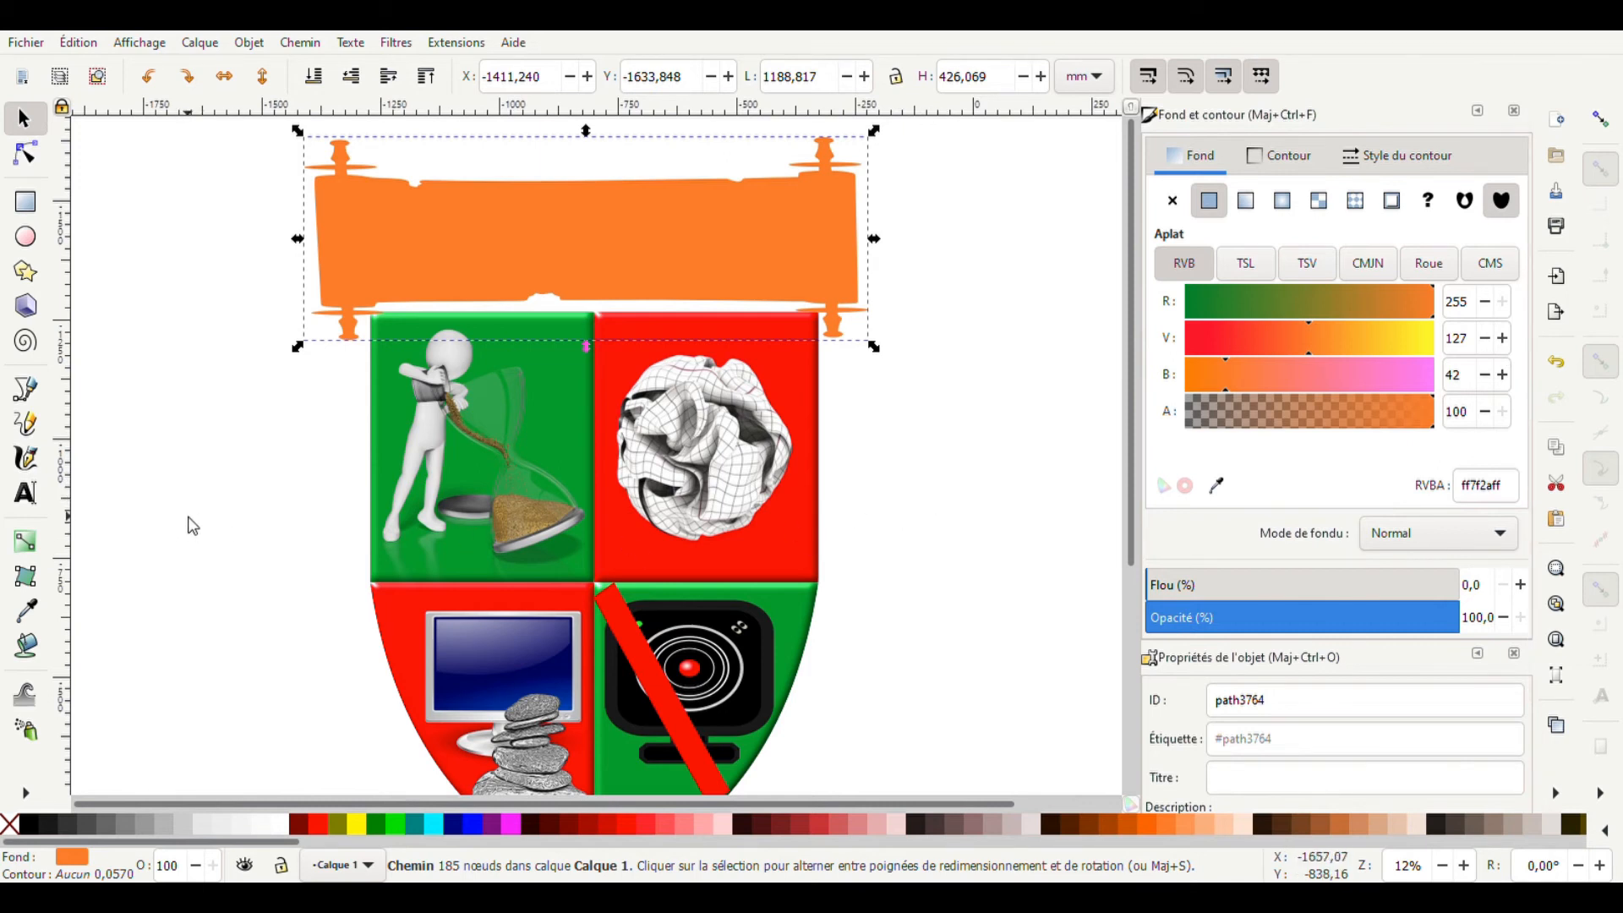
- Create a text frame across the orange scroll, paste the copied proverb into it and set its font size to 144 pt
{"action": "left_click", "coordinate": [25, 492]}
{"action": "left_click_drag", "start_coordinate": [358, 200], "coordinate": [771, 241]}
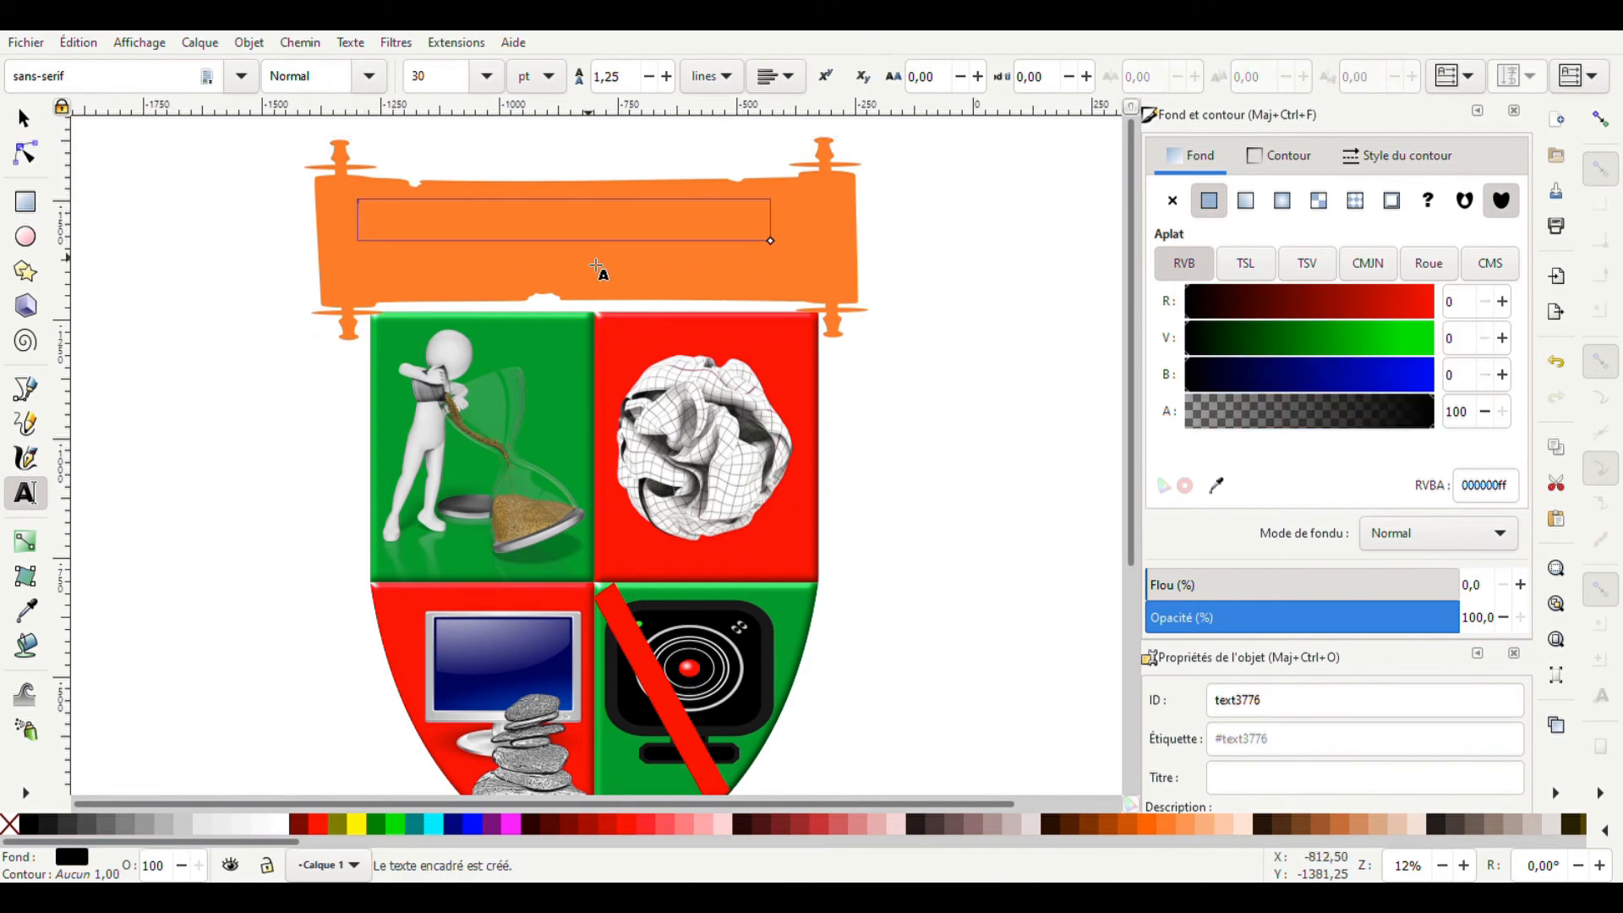
{"action": "key", "text": "ctrl+v"}
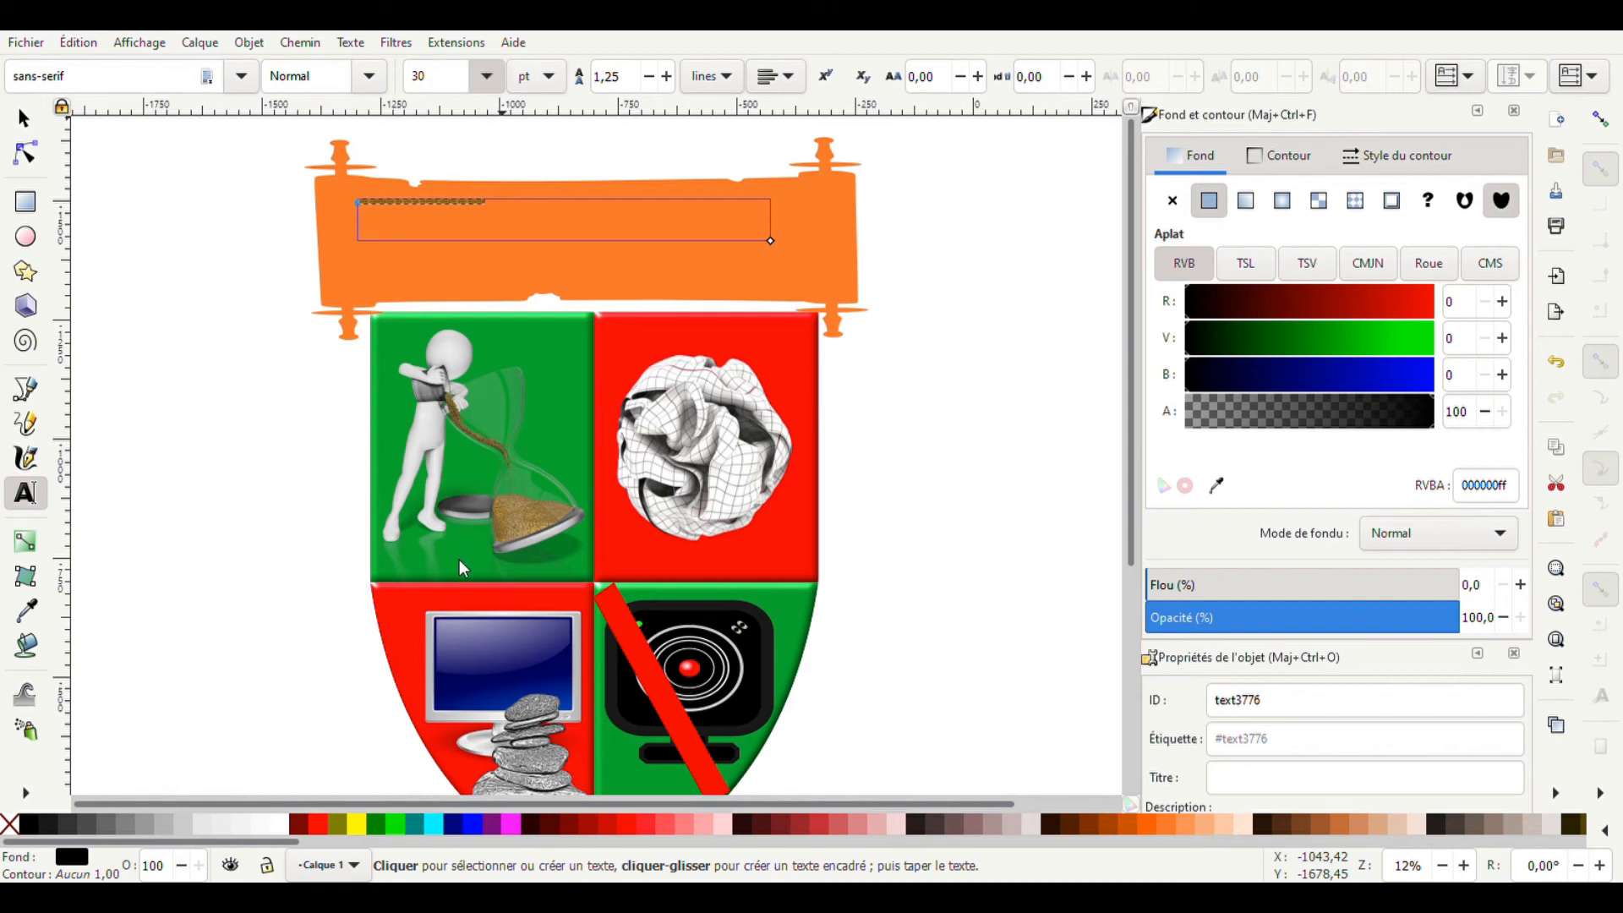
{"action": "left_click", "coordinate": [454, 714]}
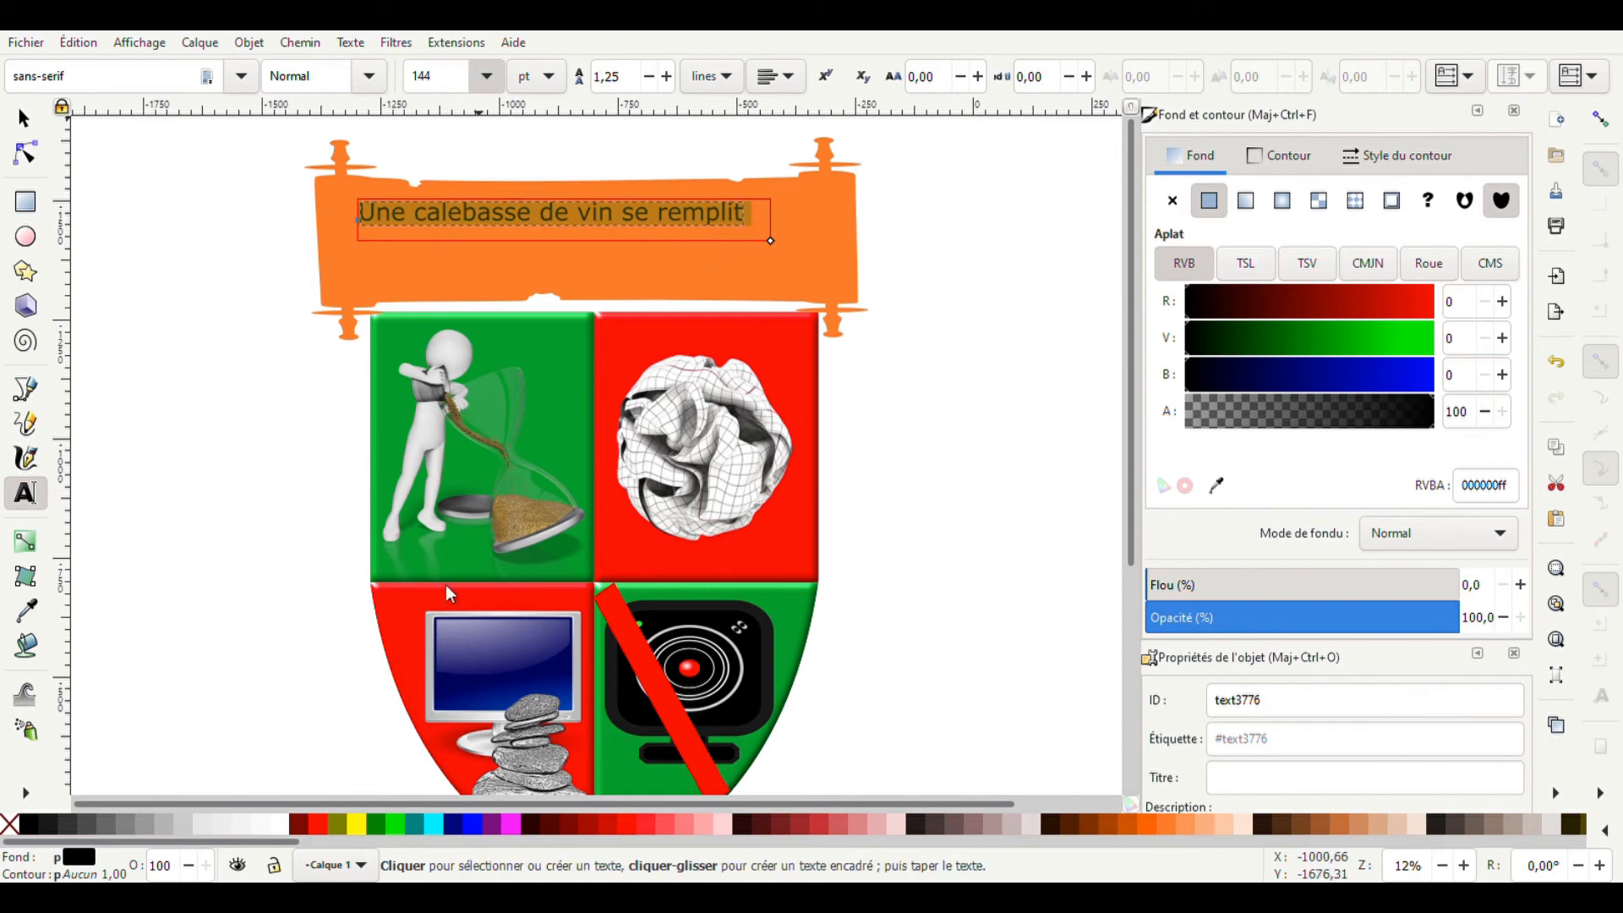
- Set the proverb's font size to 72 pt, try the Algerian font on it and reselect the whole text
{"action": "left_click", "coordinate": [442, 682]}
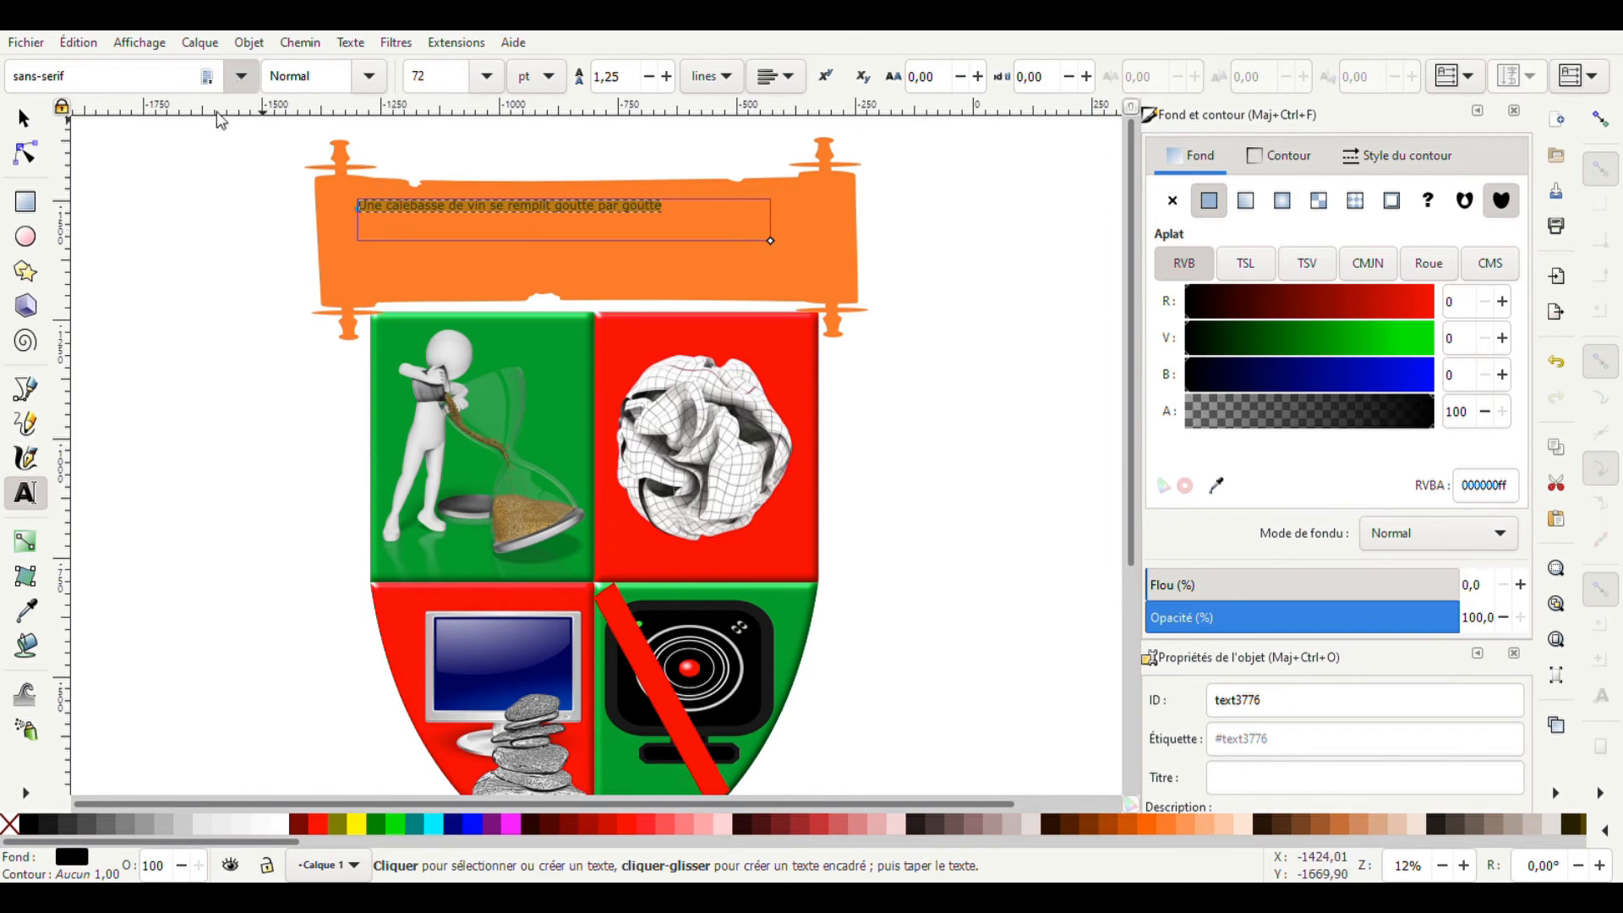
{"action": "left_click", "coordinate": [203, 157]}
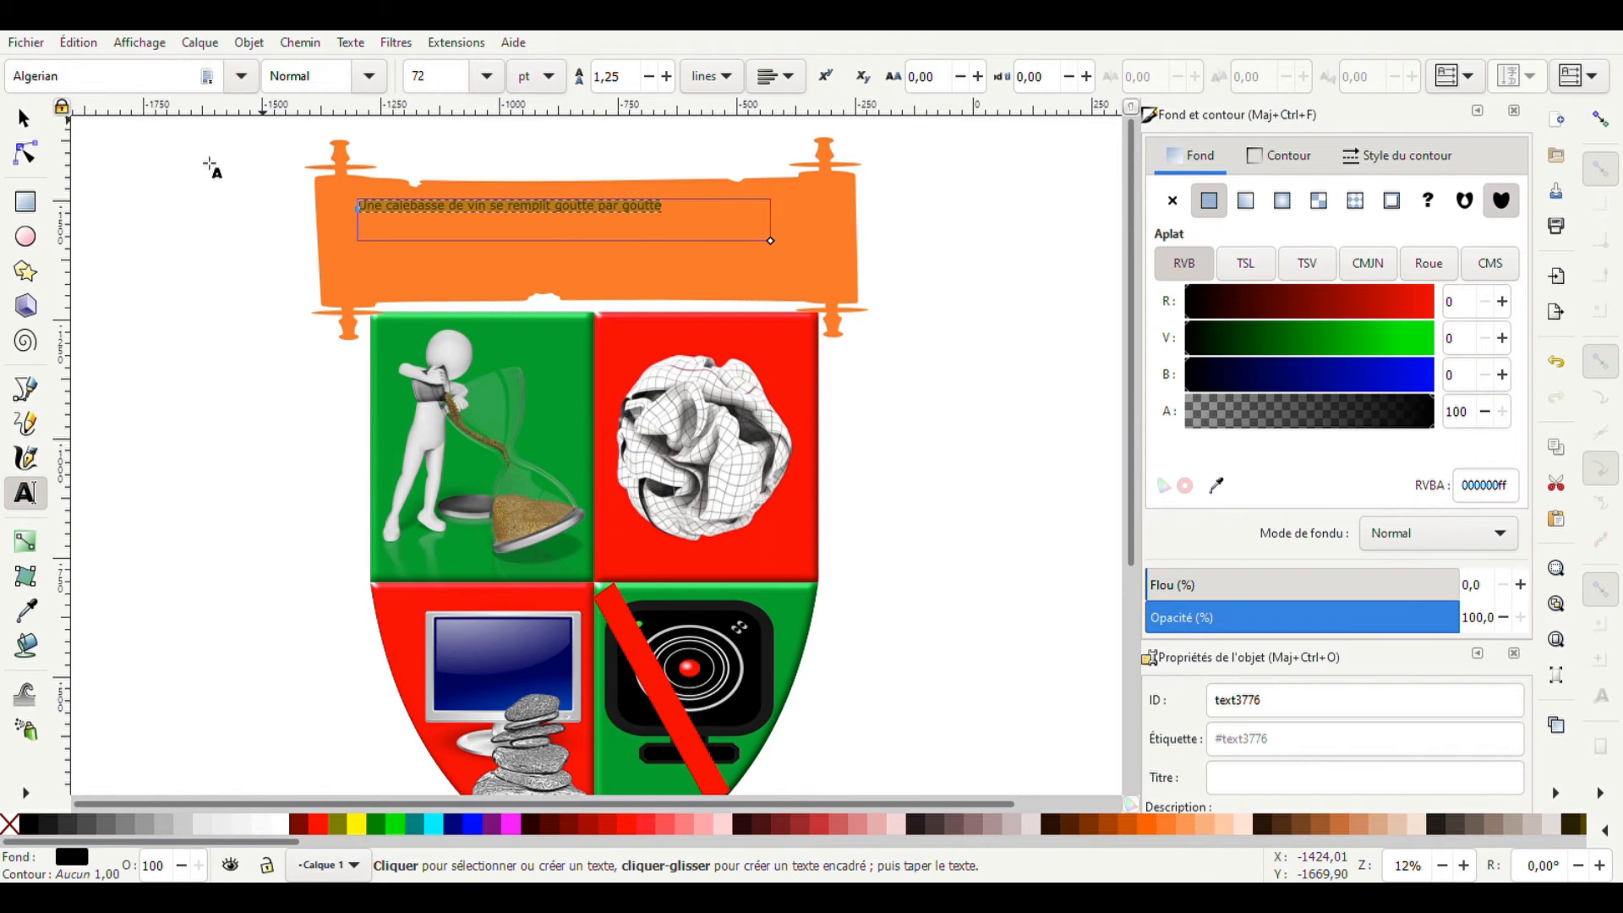
{"action": "left_click", "coordinate": [405, 211]}
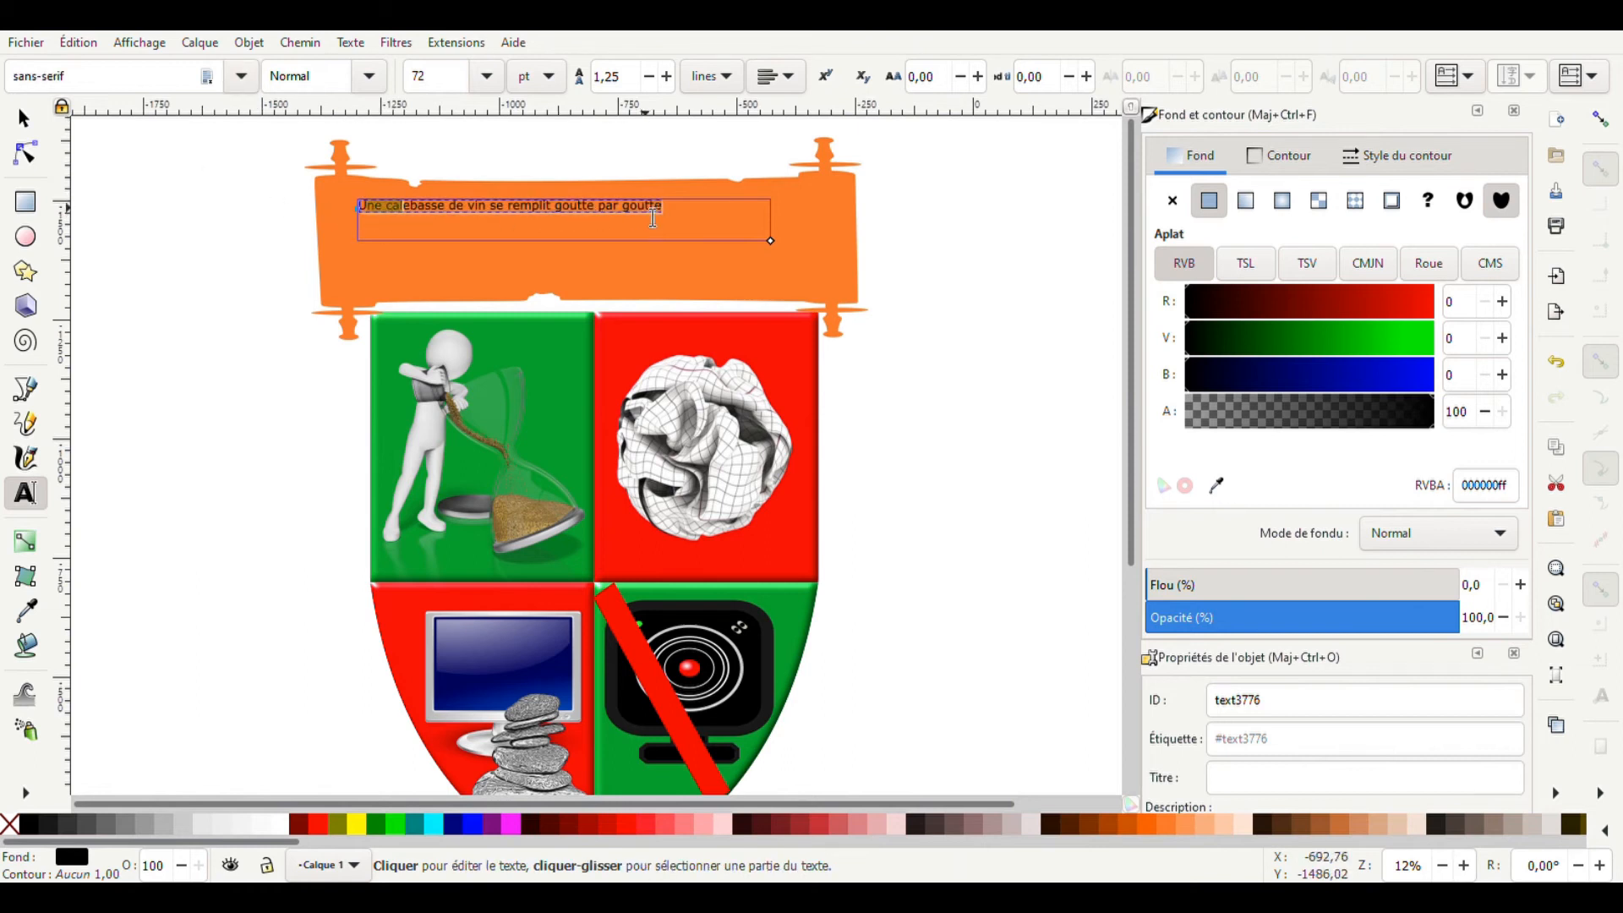
{"action": "left_click_drag", "start_coordinate": [648, 216], "coordinate": [359, 207]}
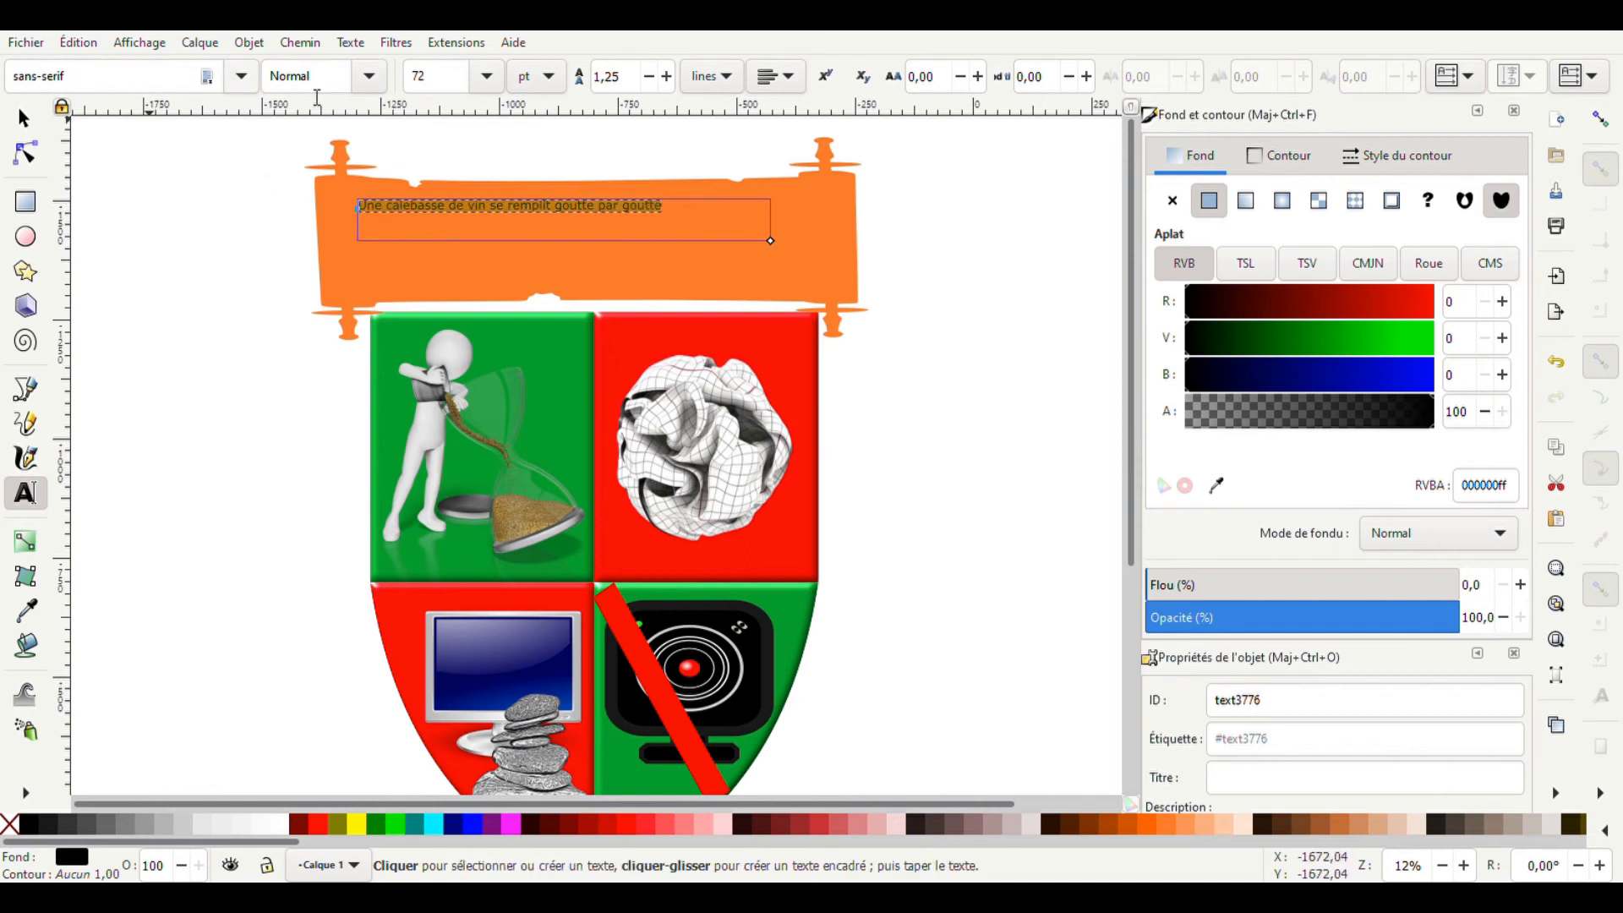
- Try Berlin Sans FB, Bookshelf Symbol 7 and Calisto MT on the selected proverb, and settle on Lucida Sans
{"action": "left_click", "coordinate": [242, 76]}
{"action": "left_click", "coordinate": [160, 157]}
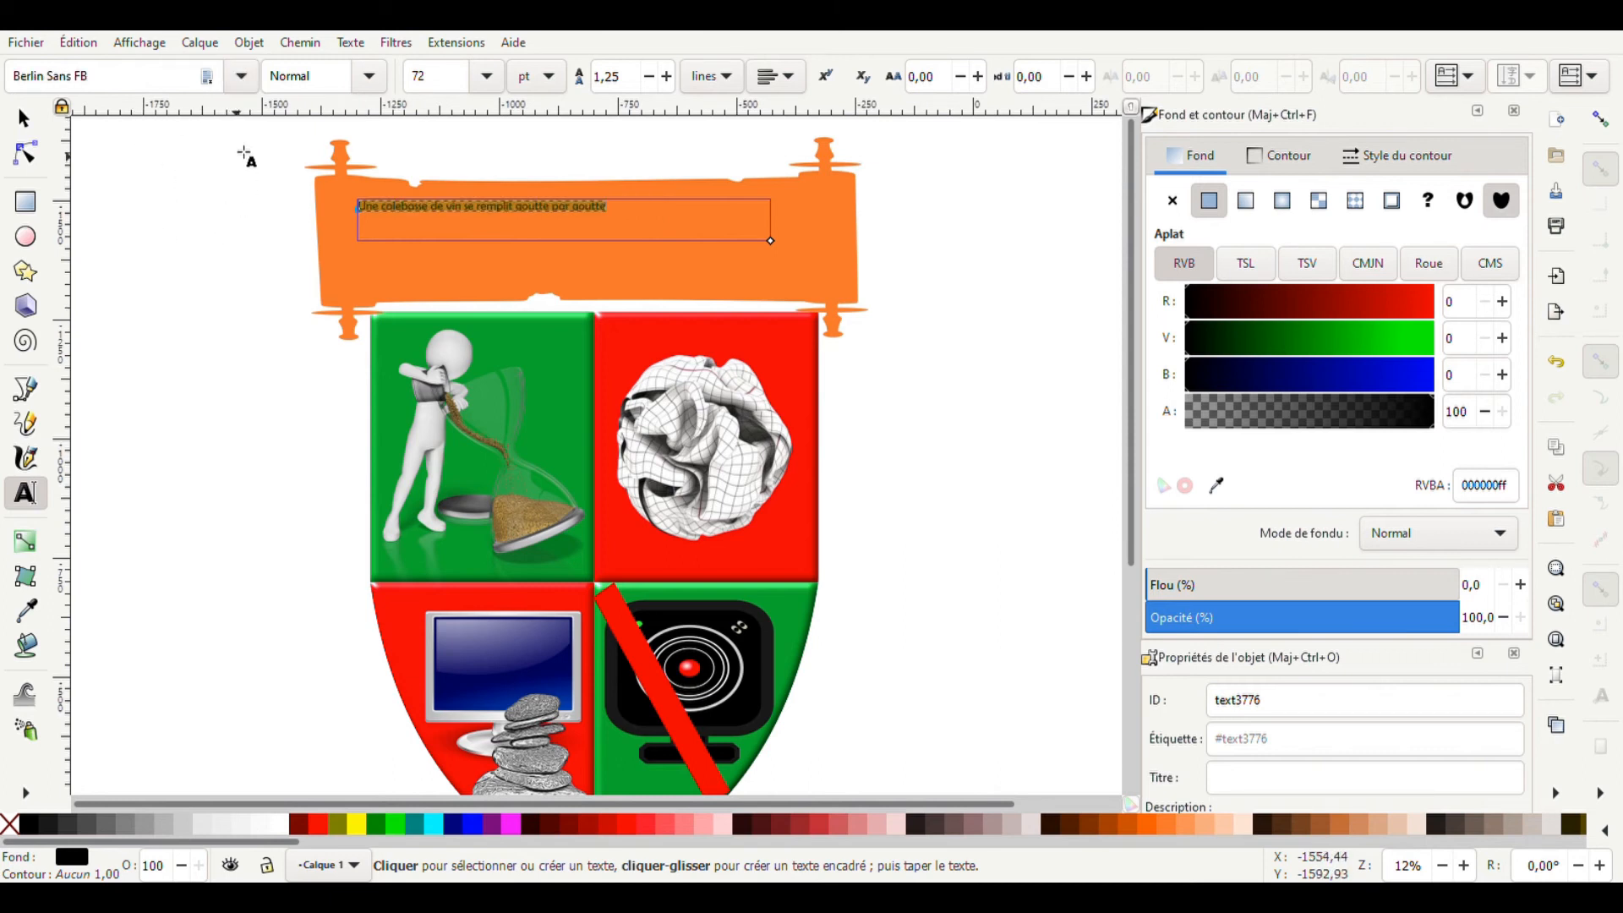
{"action": "left_click", "coordinate": [139, 485]}
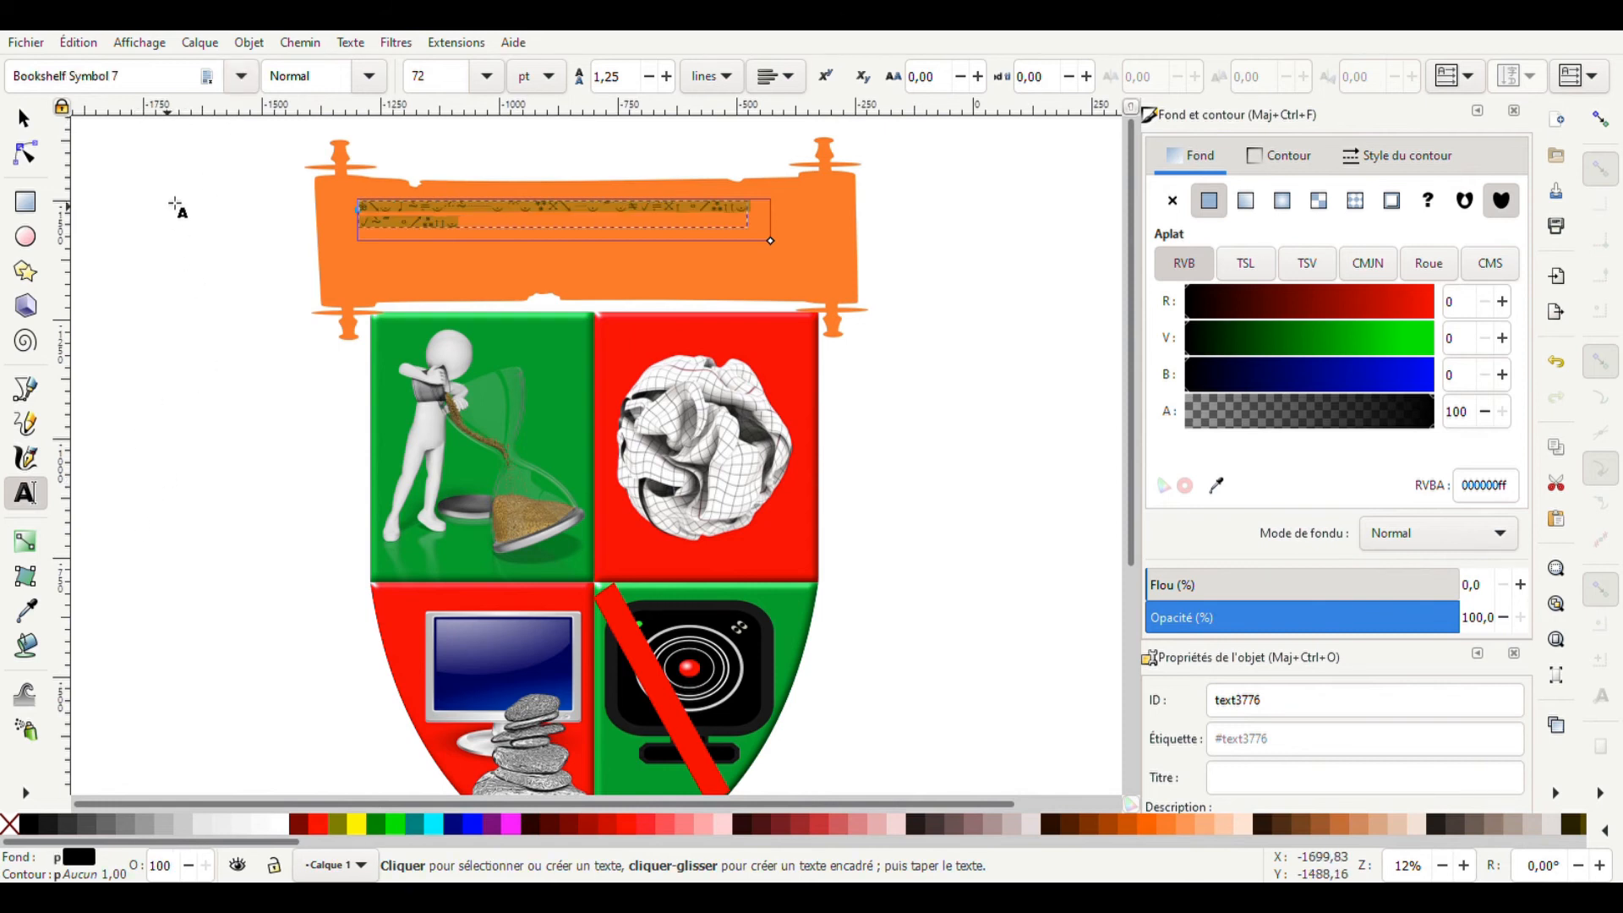
{"action": "left_click", "coordinate": [115, 624]}
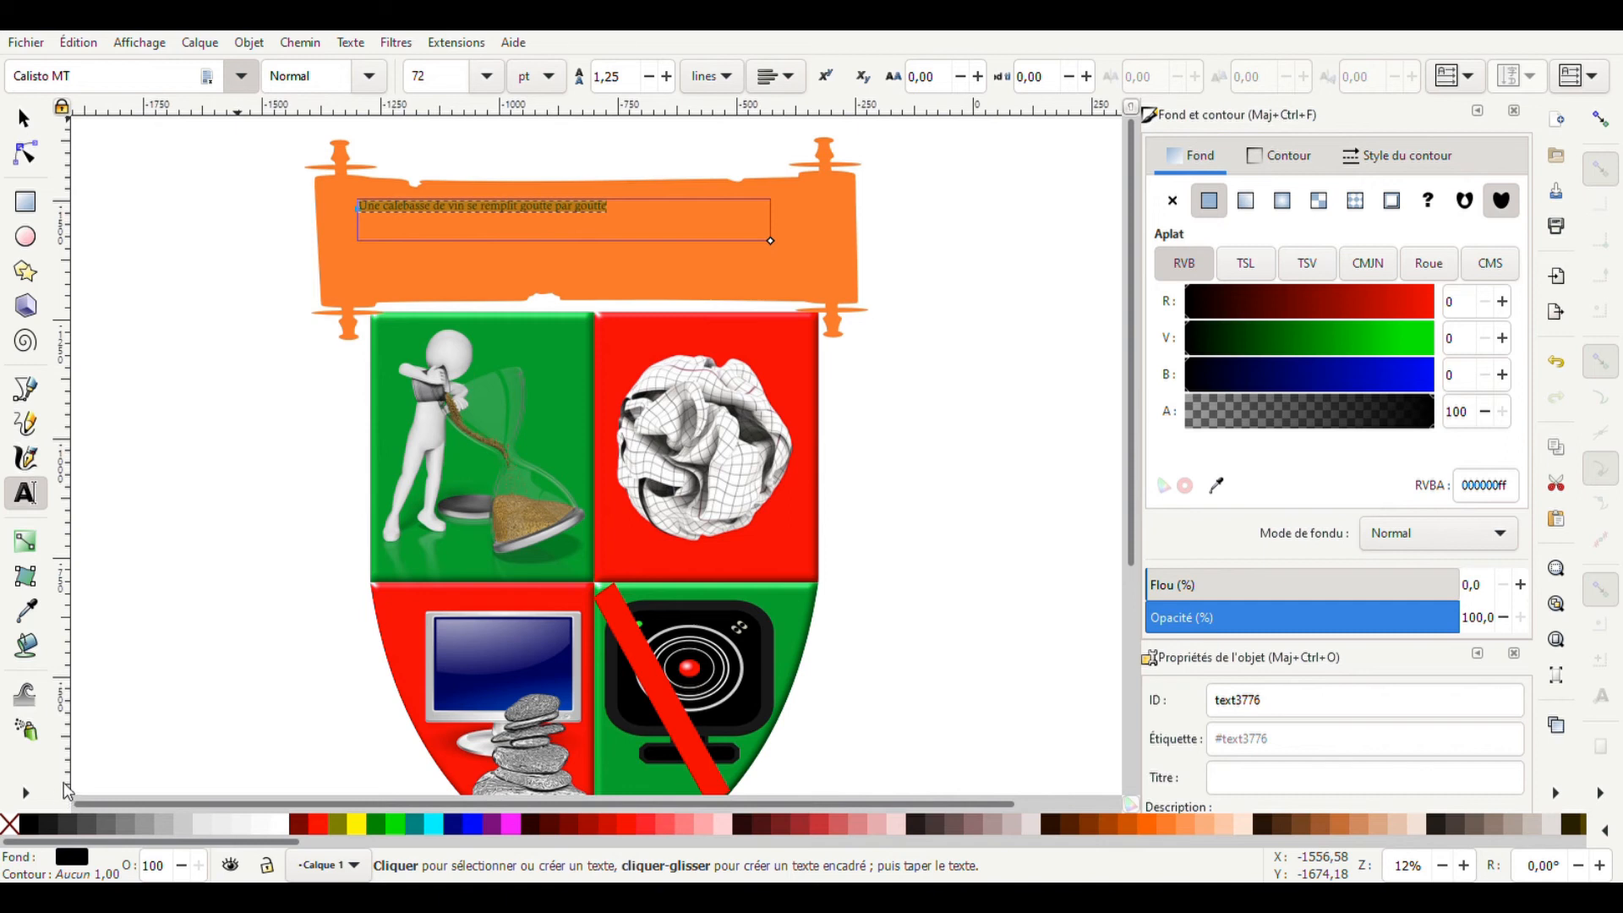
{"action": "key", "text": "Down"}
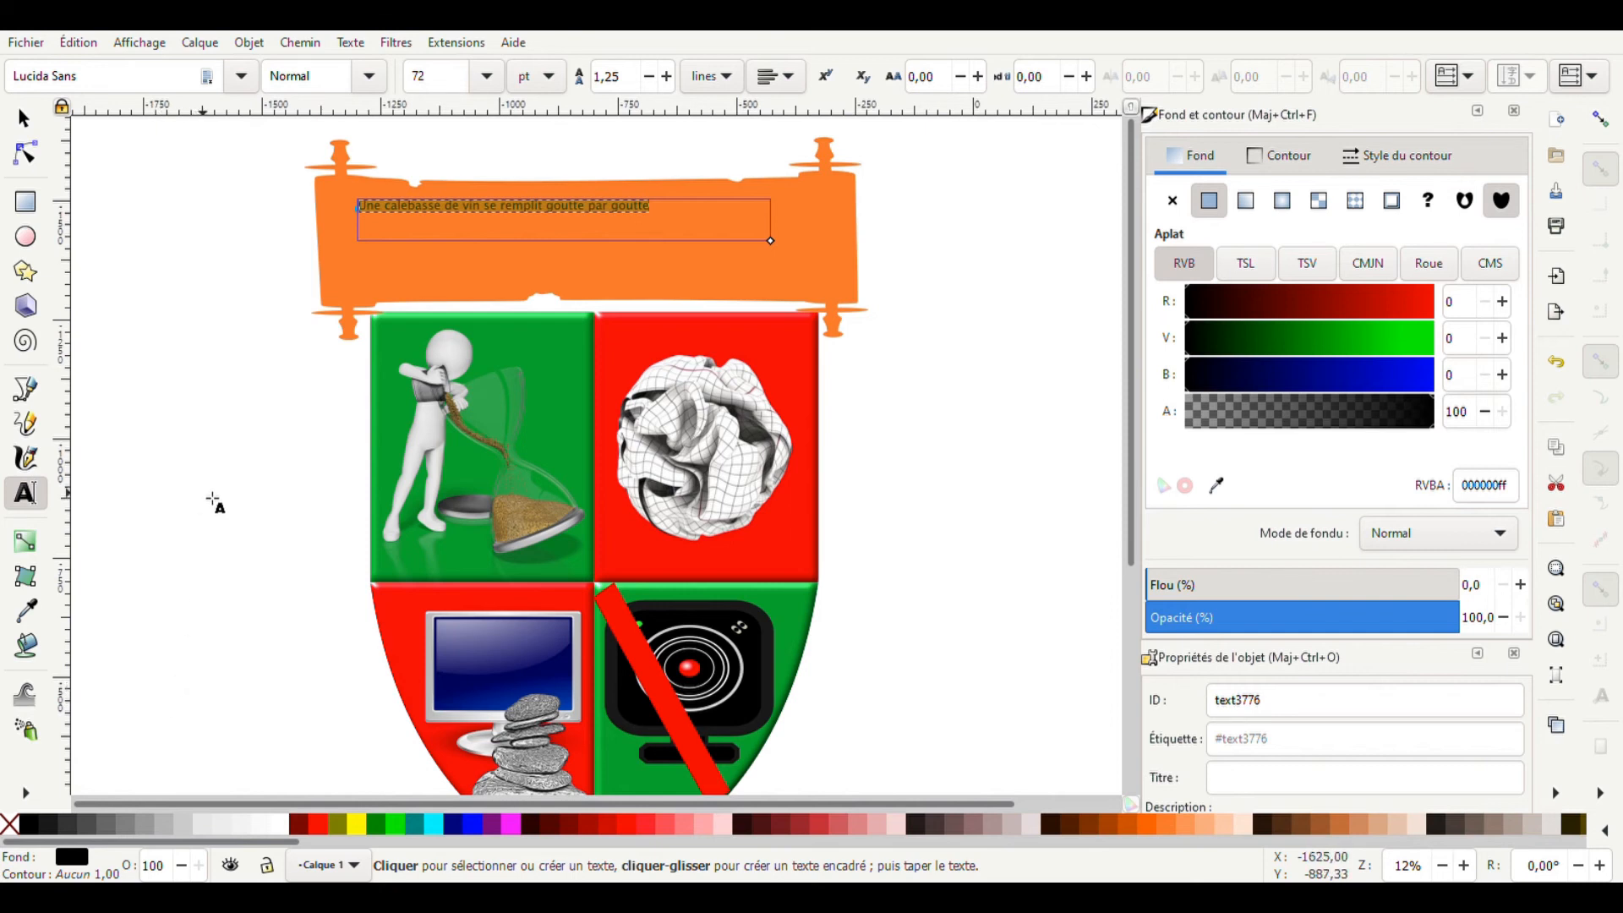
- Stretch the proverb text to about 952 × 198 mm so that it fills the orange scroll, and deselect it
{"action": "left_click", "coordinate": [24, 122]}
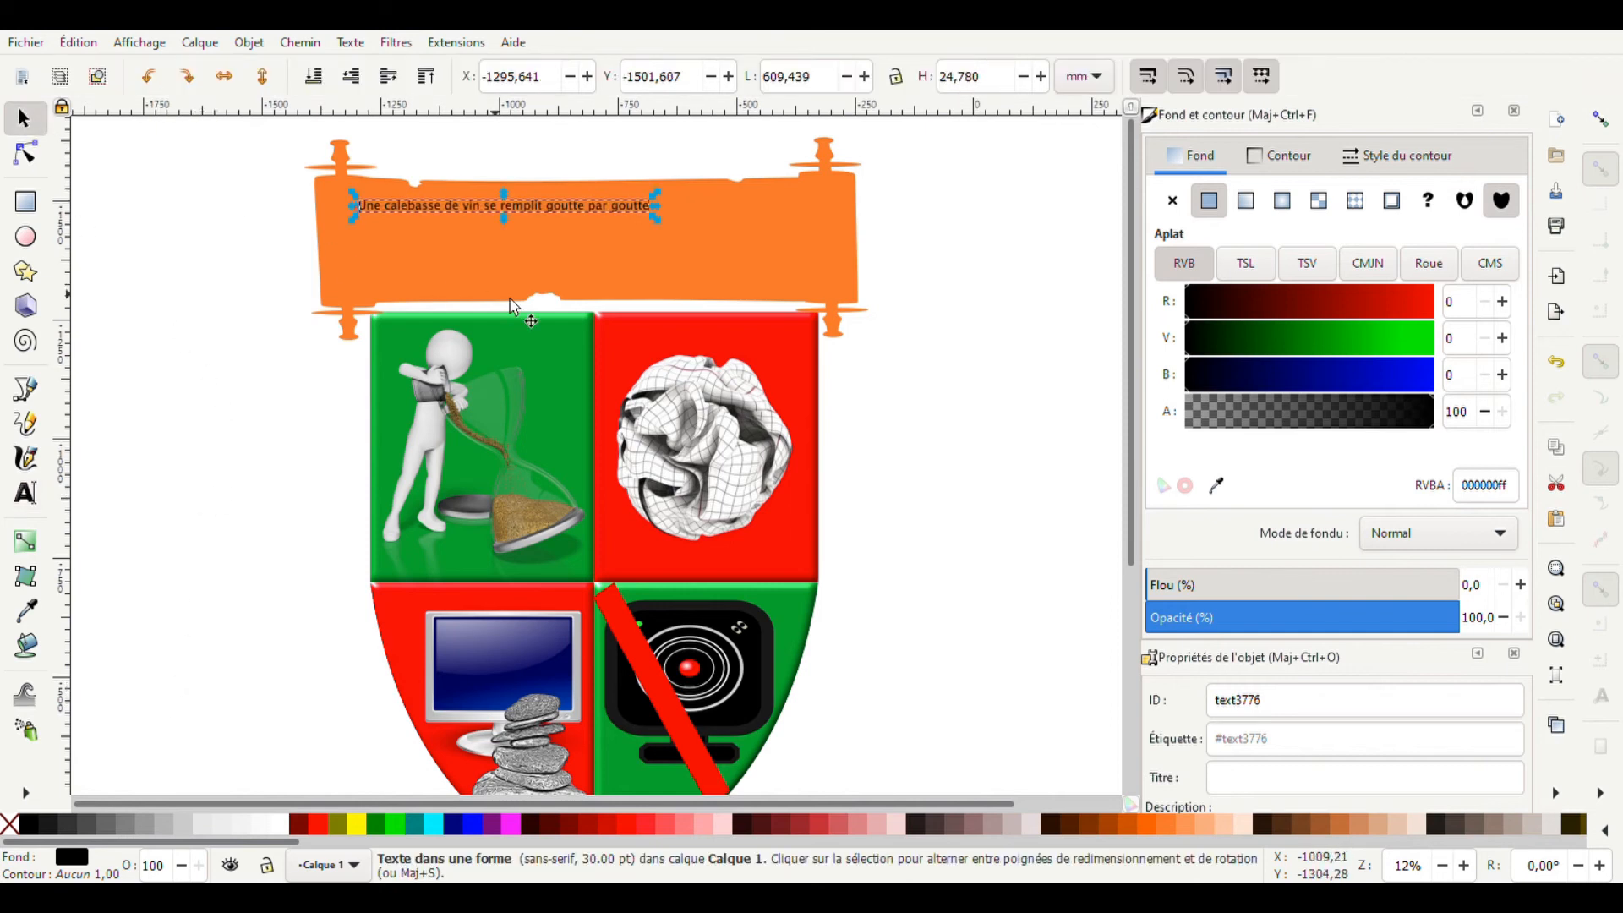
{"action": "left_click", "coordinate": [558, 208]}
{"action": "left_click", "coordinate": [605, 203]}
{"action": "left_click_drag", "start_coordinate": [658, 207], "coordinate": [816, 218]}
{"action": "left_click_drag", "start_coordinate": [583, 223], "coordinate": [572, 294]}
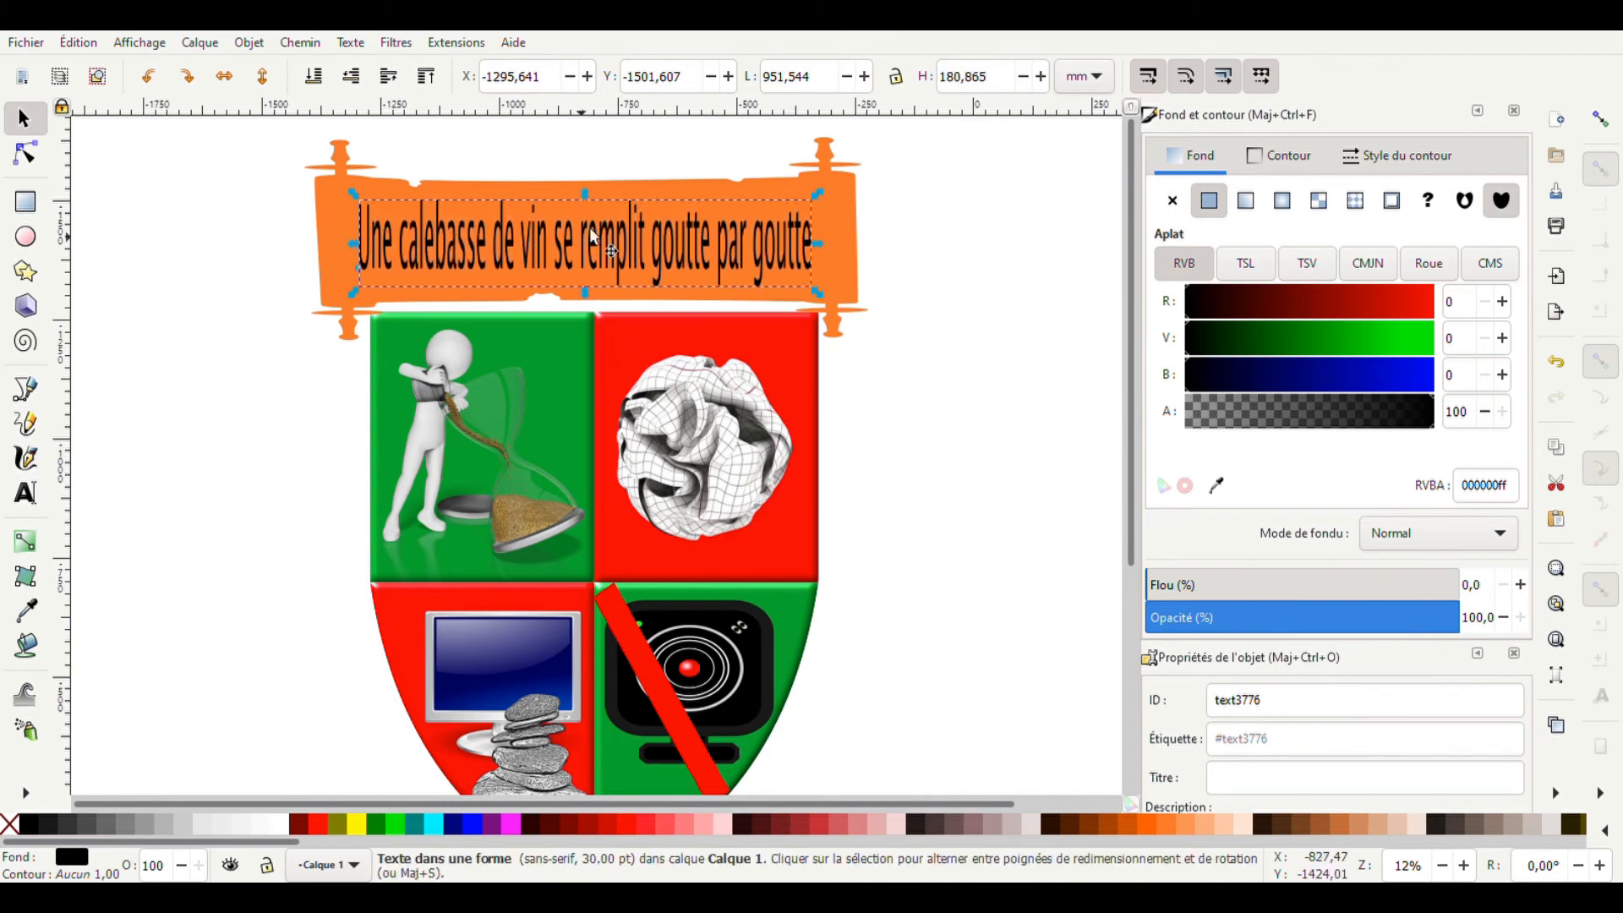
{"action": "left_click_drag", "start_coordinate": [586, 200], "coordinate": [591, 189]}
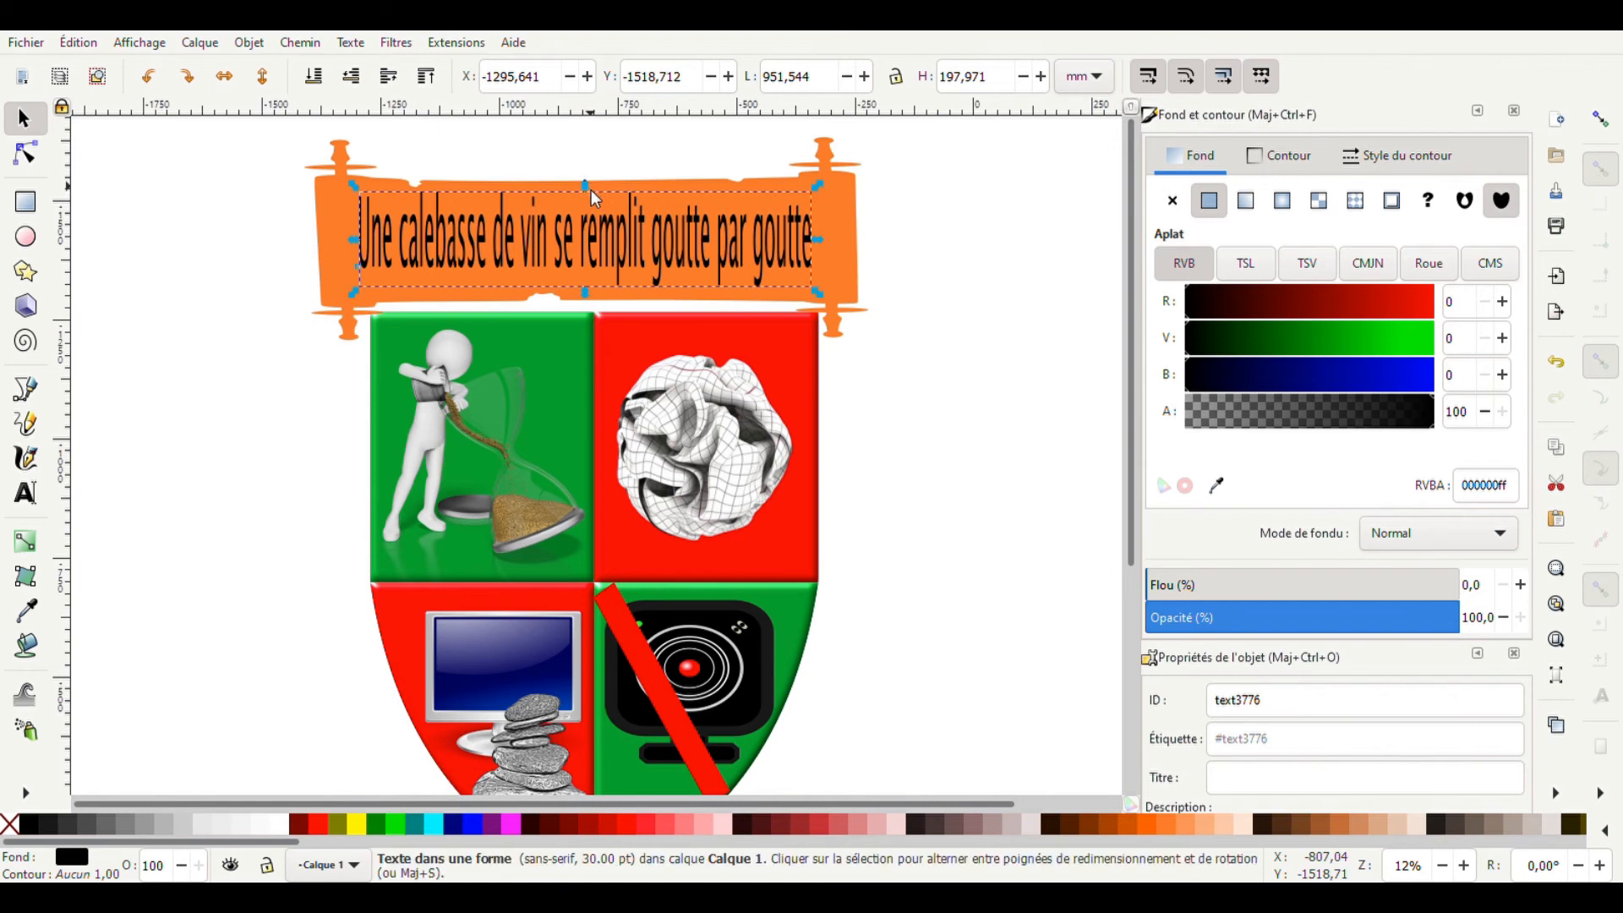
{"action": "left_click", "coordinate": [911, 376]}
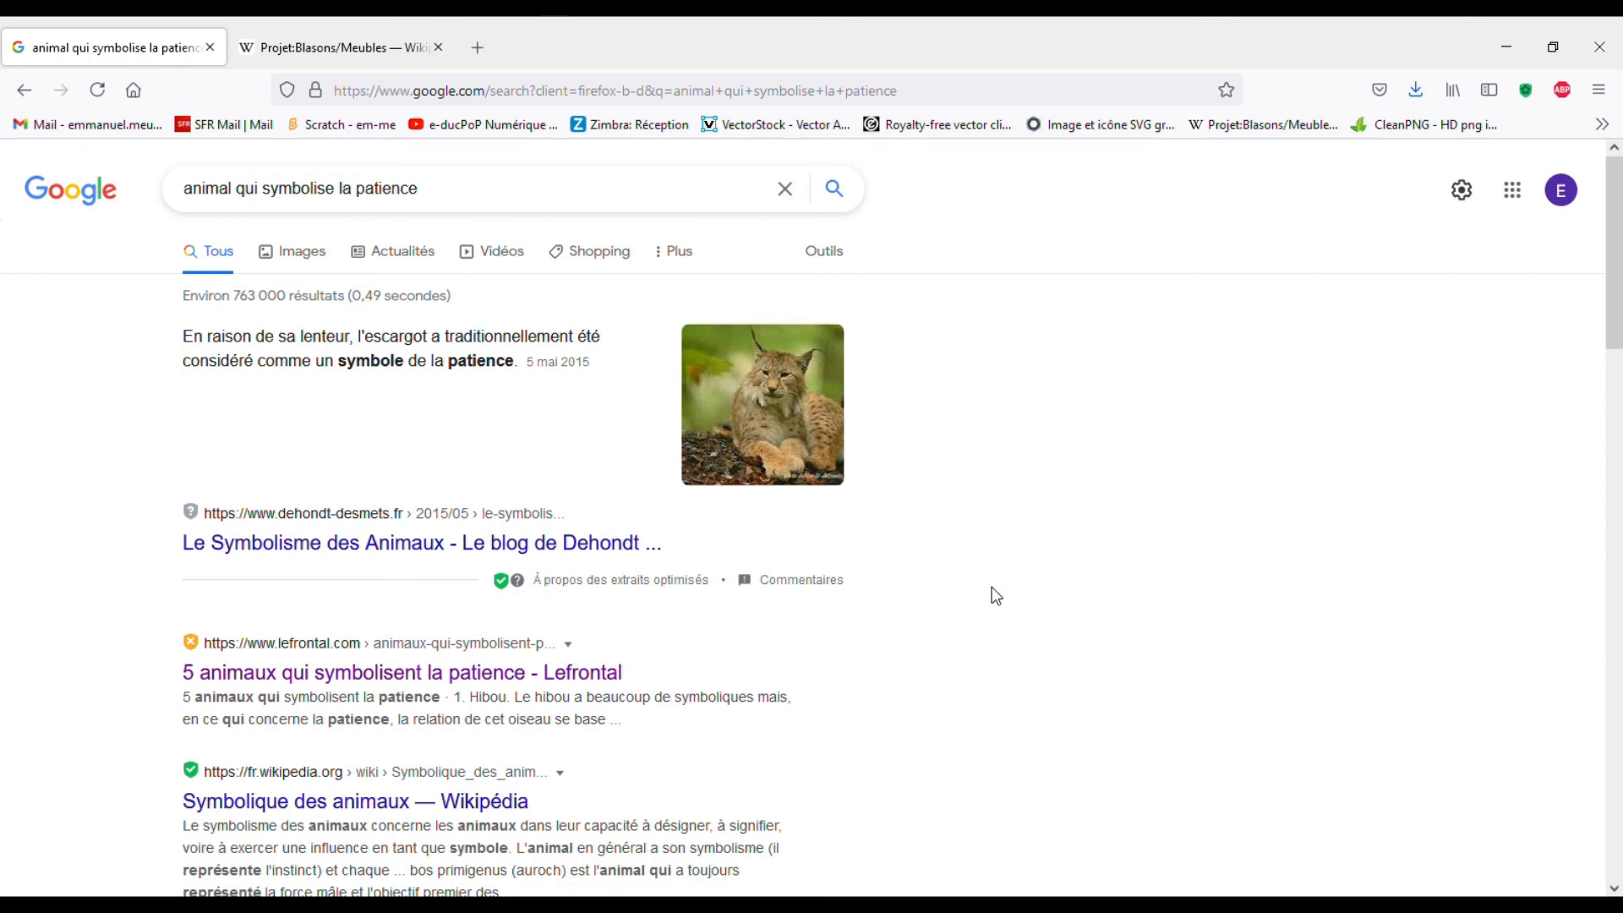
- In the browser, open the Lefrontal article on five animals that symbolise patience and look through its animal list
{"action": "left_click", "coordinate": [431, 689]}
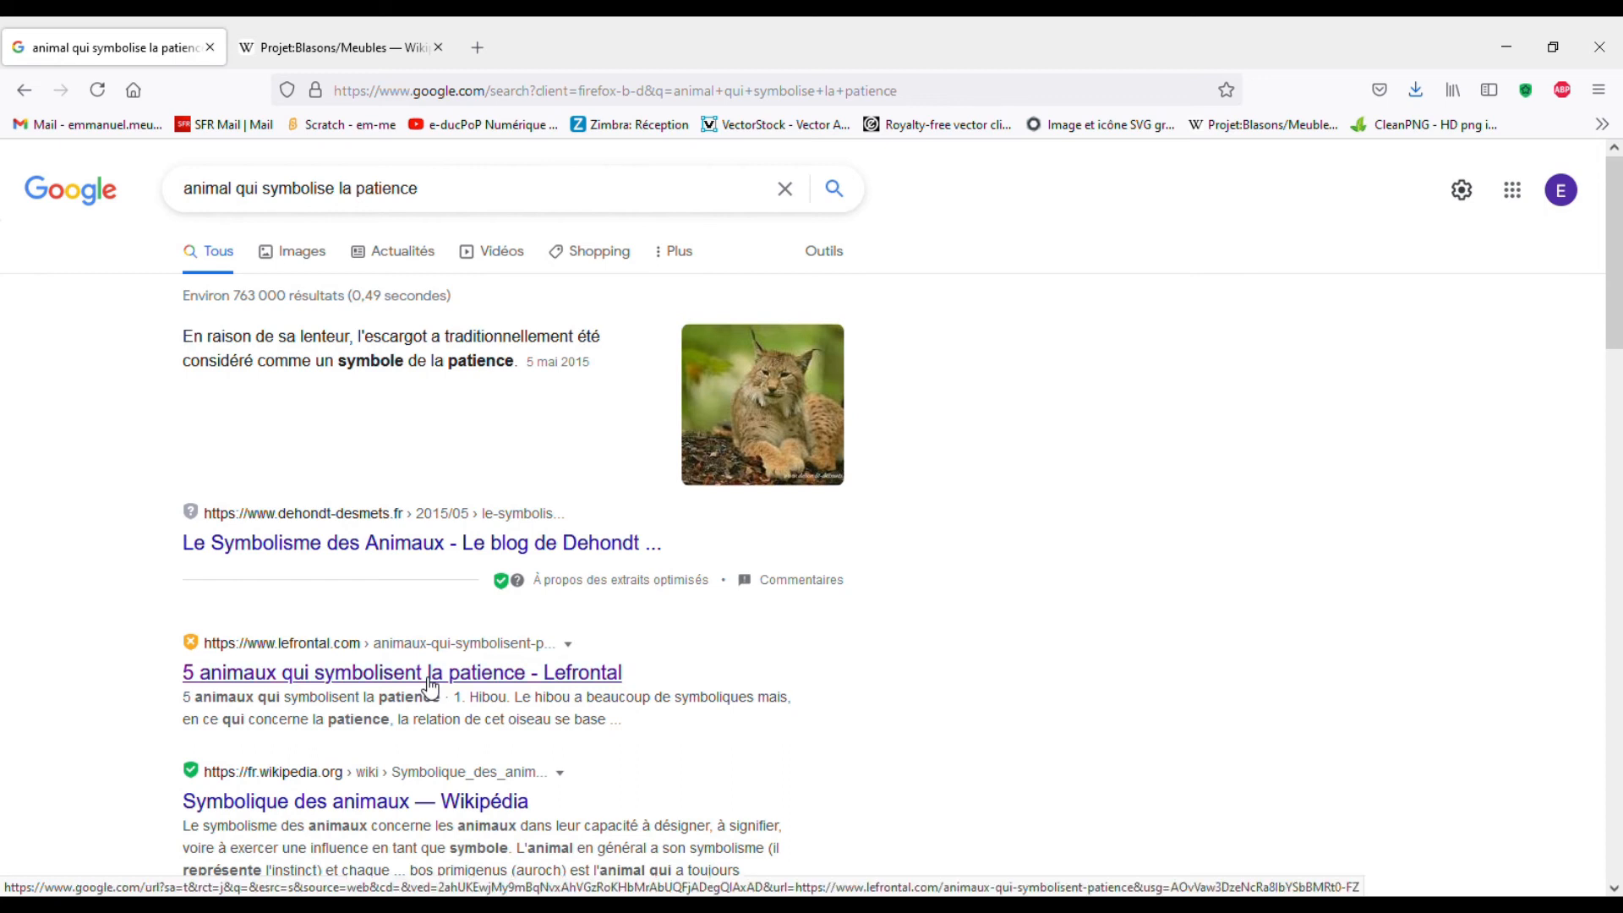
{"action": "scroll", "coordinate": [758, 622], "scroll_direction": "down", "scroll_amount": 10}
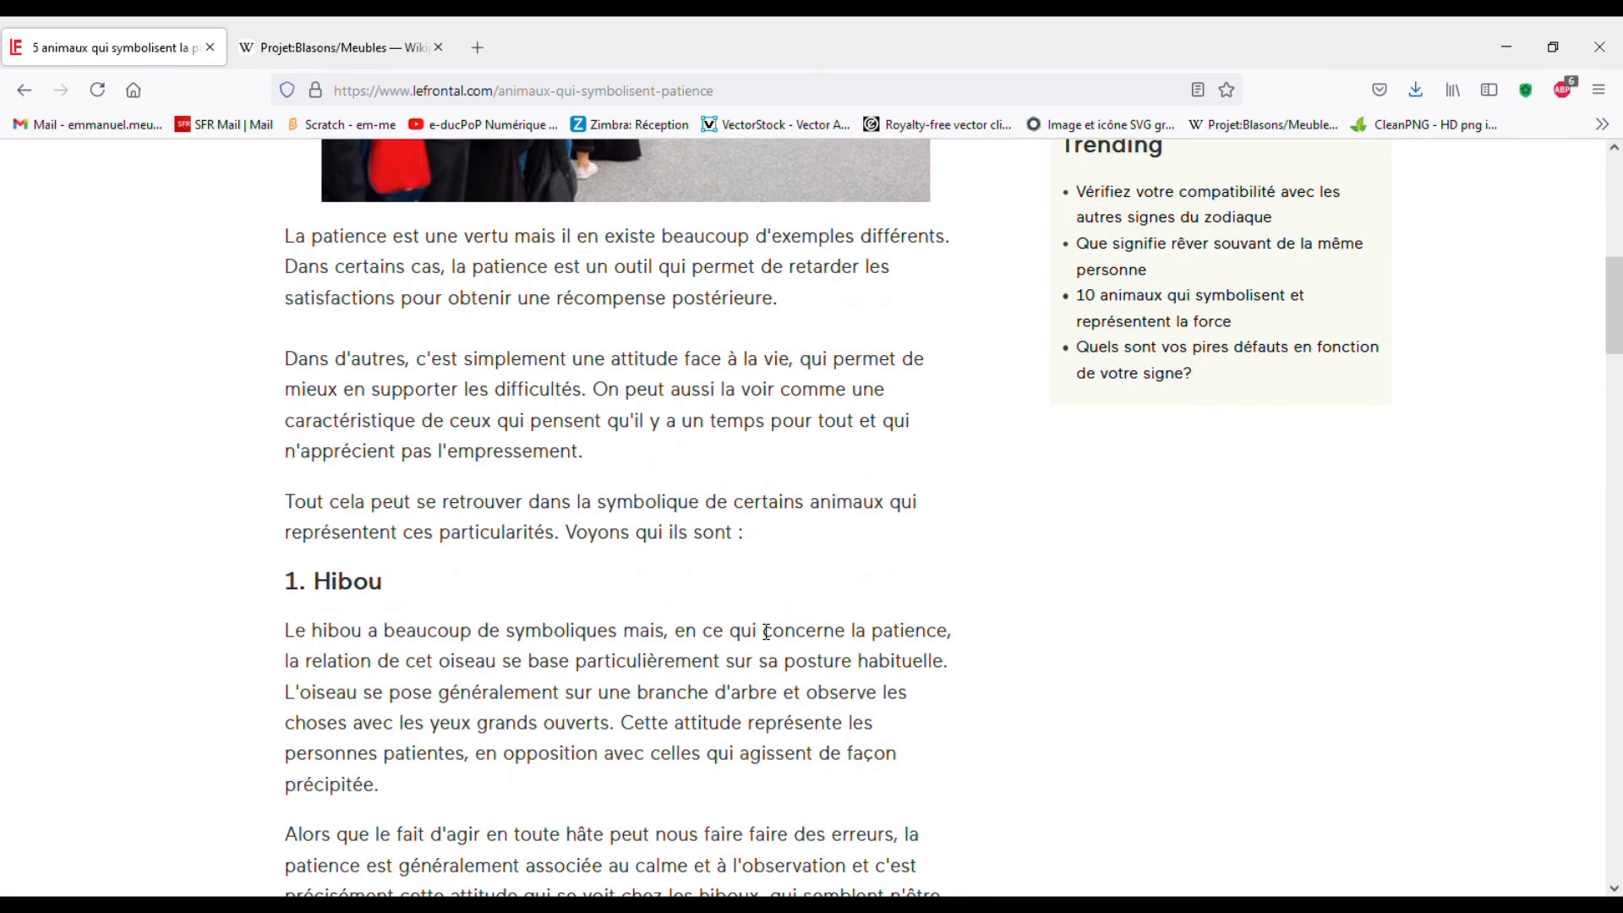
{"action": "scroll", "coordinate": [757, 627], "scroll_direction": "down", "scroll_amount": 10}
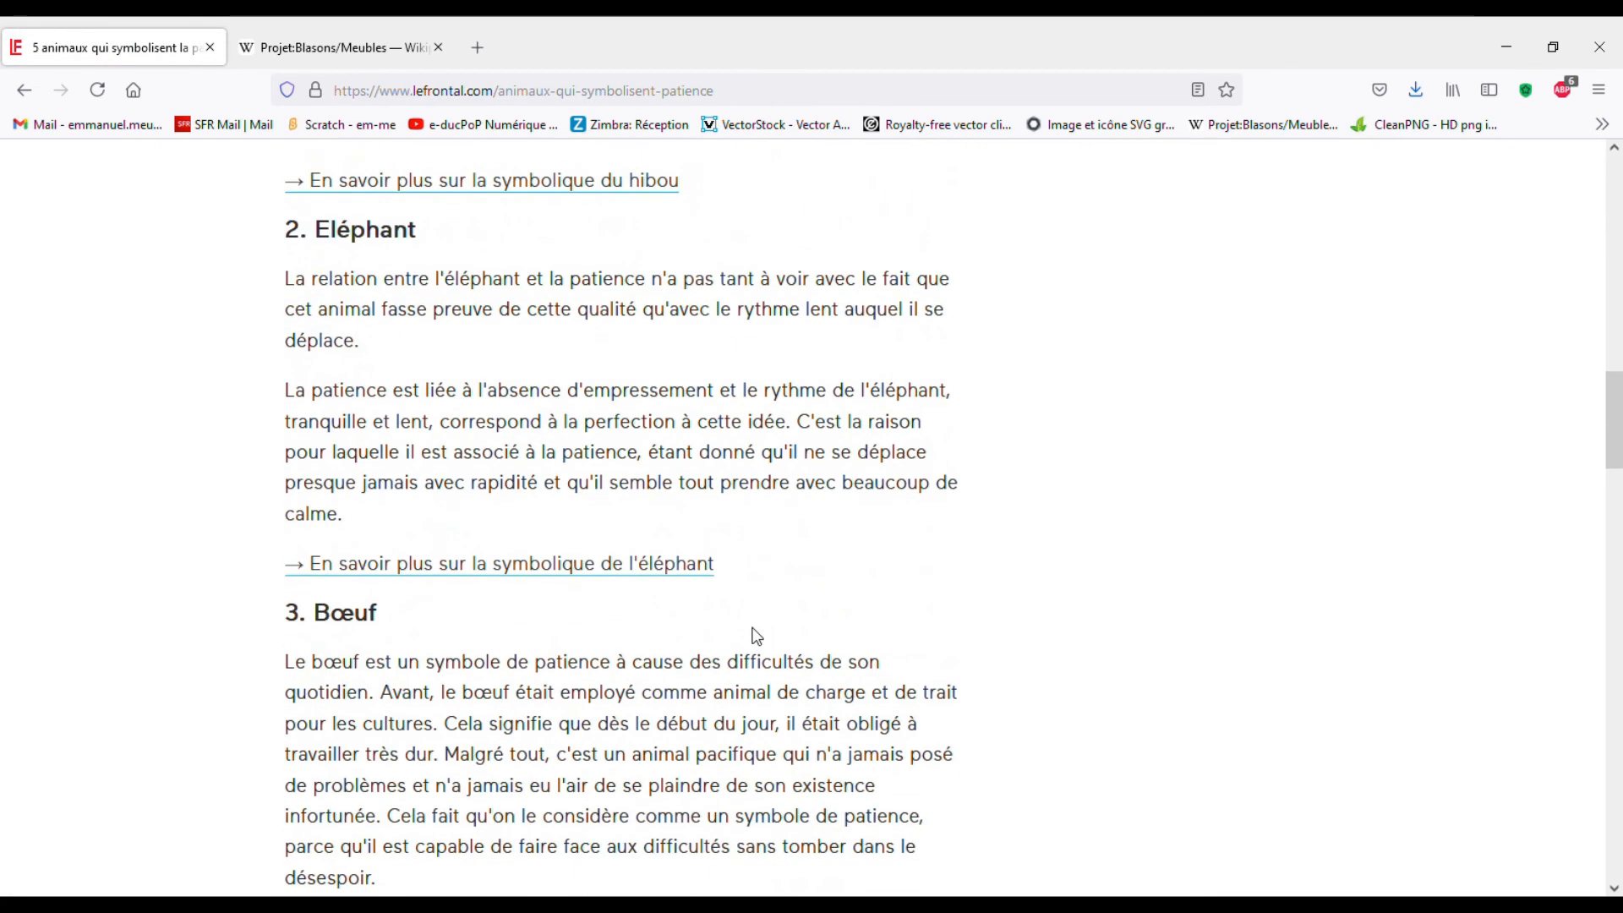
{"action": "scroll", "coordinate": [760, 642], "scroll_direction": "down", "scroll_amount": 4}
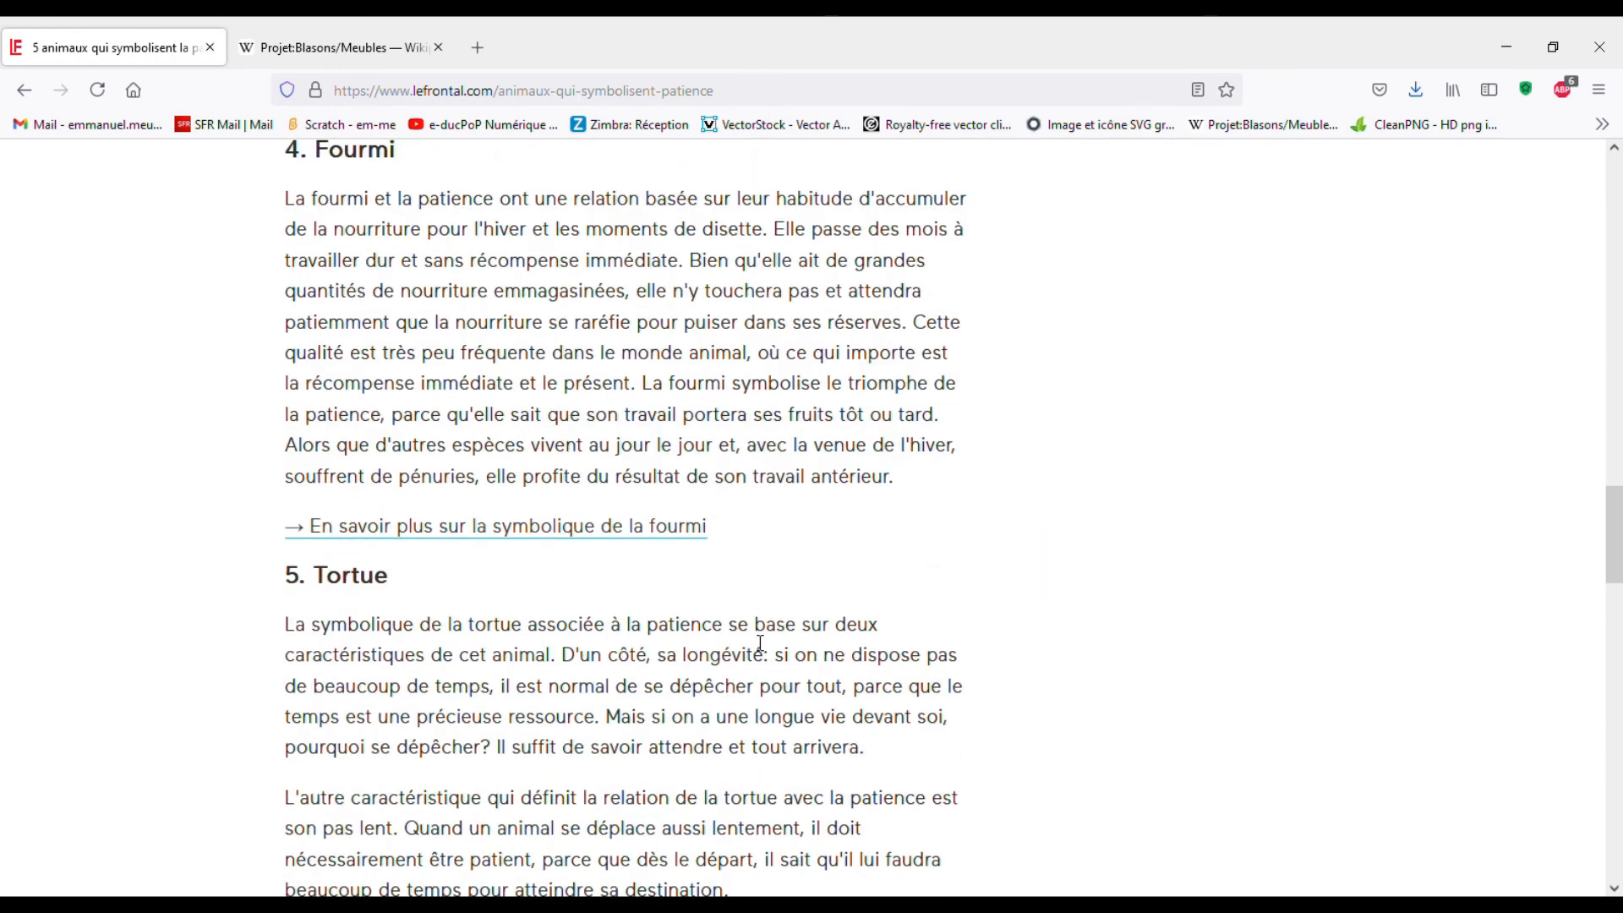
{"action": "scroll", "coordinate": [759, 642], "scroll_direction": "up", "scroll_amount": 9}
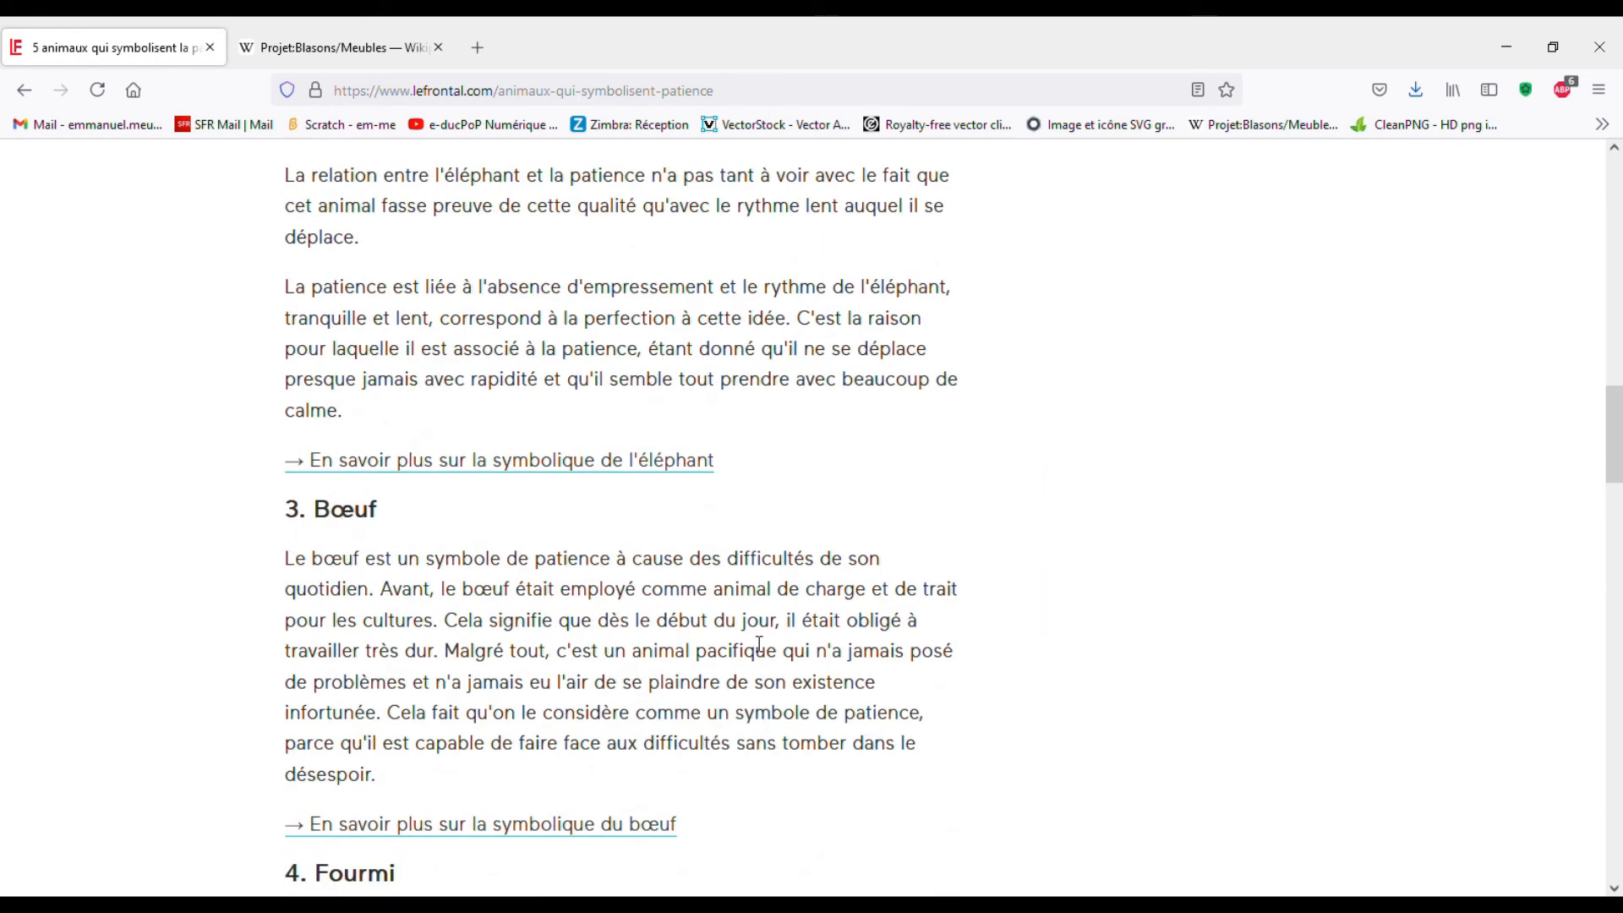
- On Wikipedia's Projet:Blasons/Meubles page, search for "hibou" and open the black owl drawing
{"action": "left_click", "coordinate": [374, 58]}
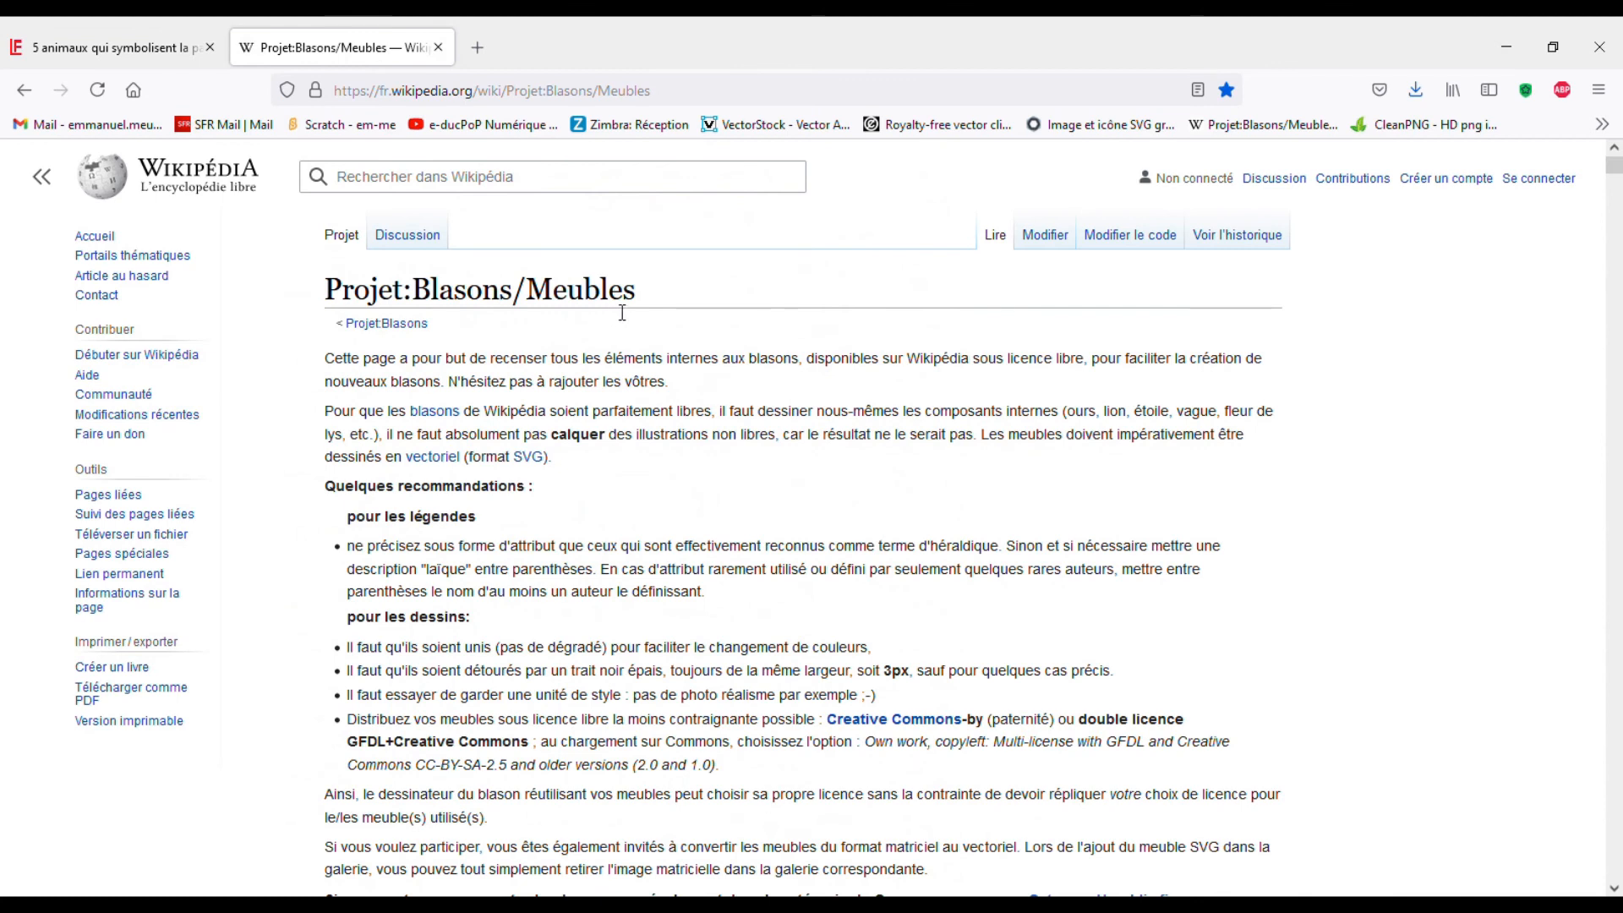
{"action": "scroll", "coordinate": [1325, 499], "scroll_direction": "down", "scroll_amount": 6}
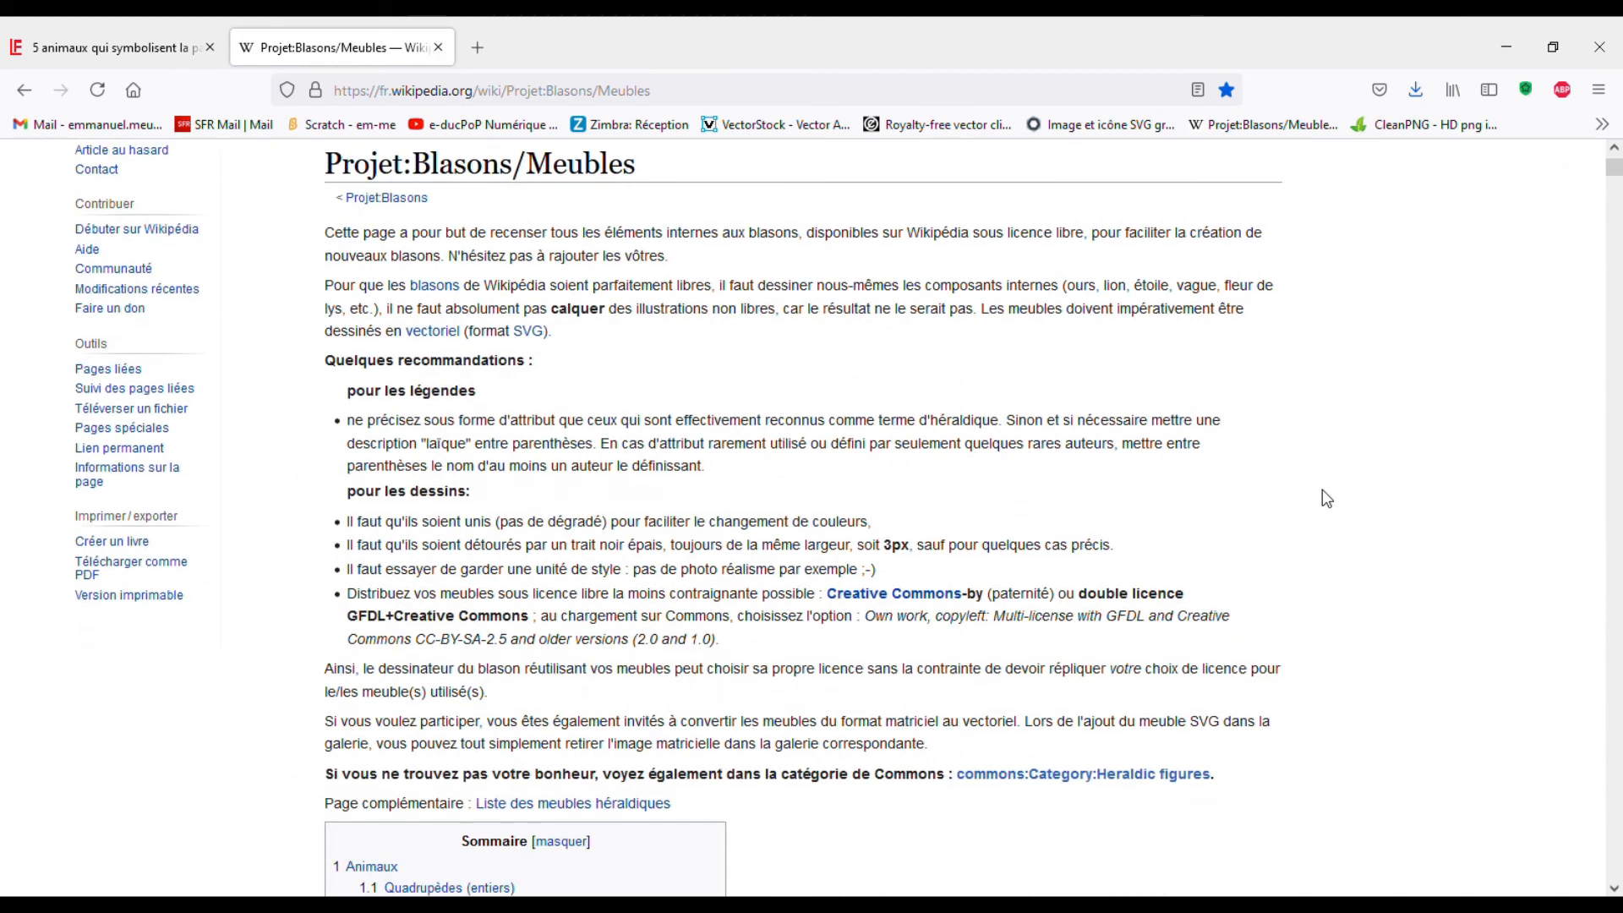
{"action": "scroll", "coordinate": [1322, 497], "scroll_direction": "down", "scroll_amount": 10}
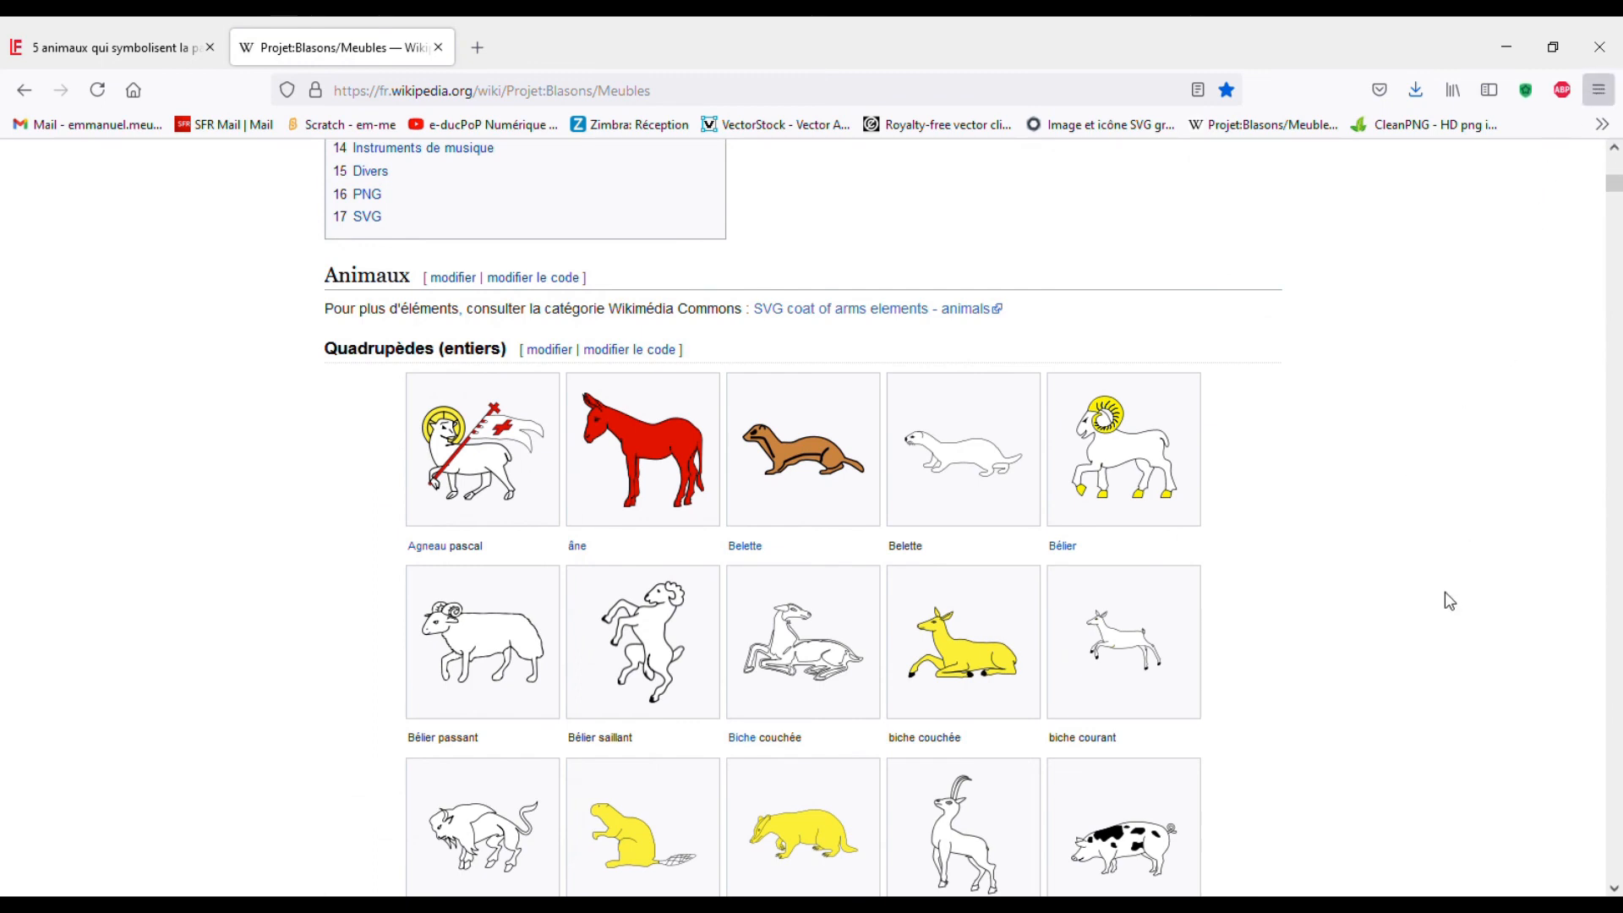
{"action": "key", "text": "ctrl+f"}
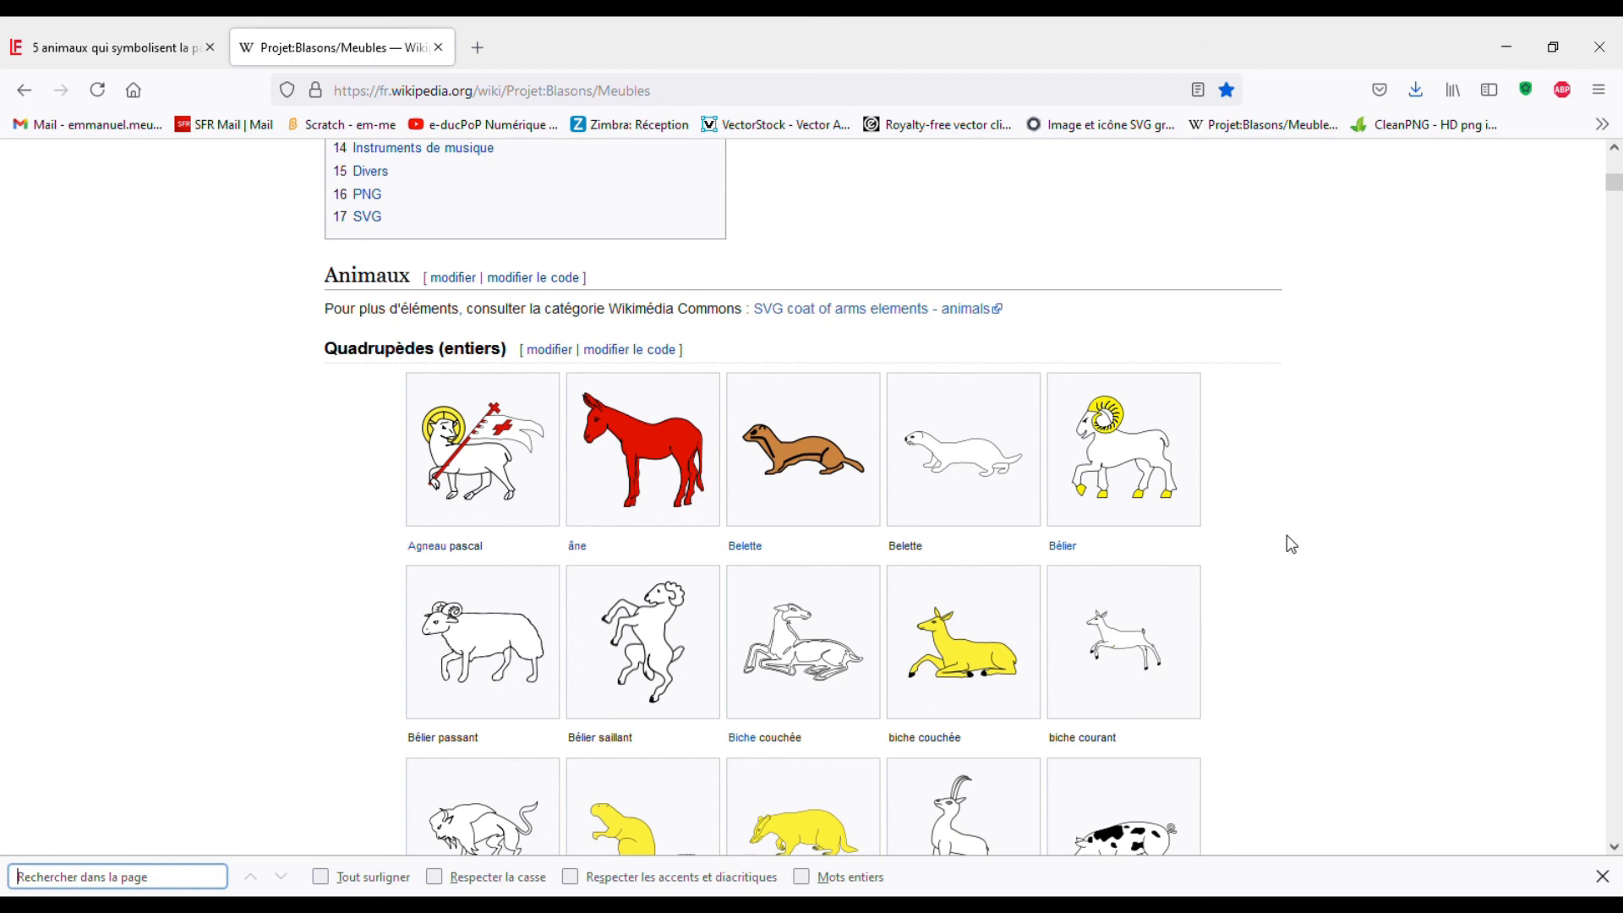
{"action": "type", "text": "hibou"}
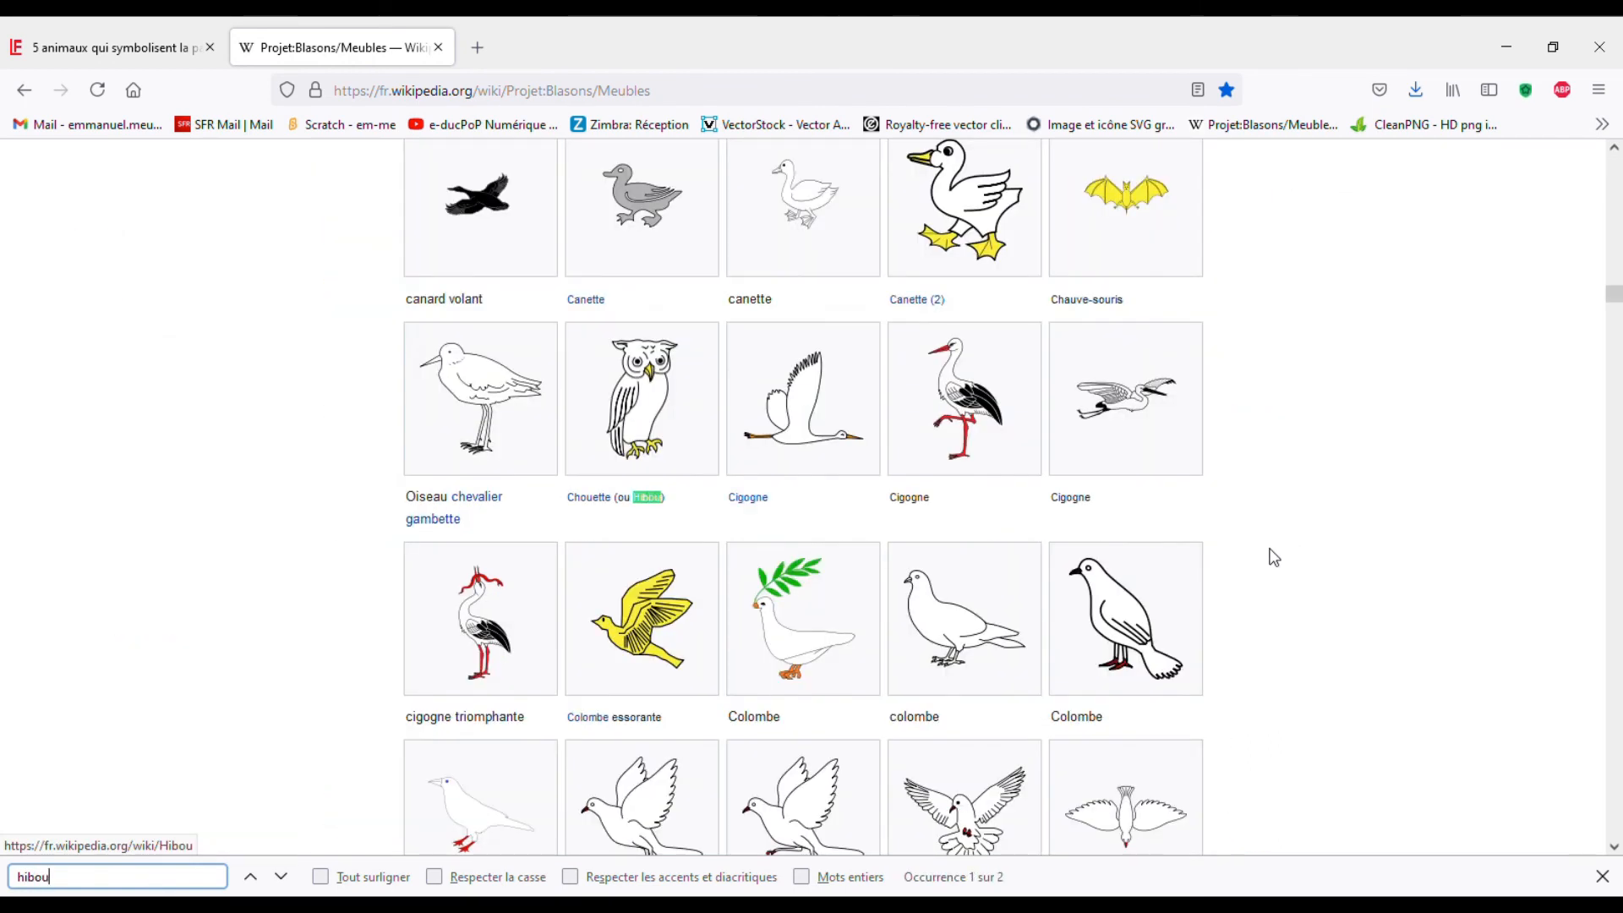
{"action": "key", "text": "Return"}
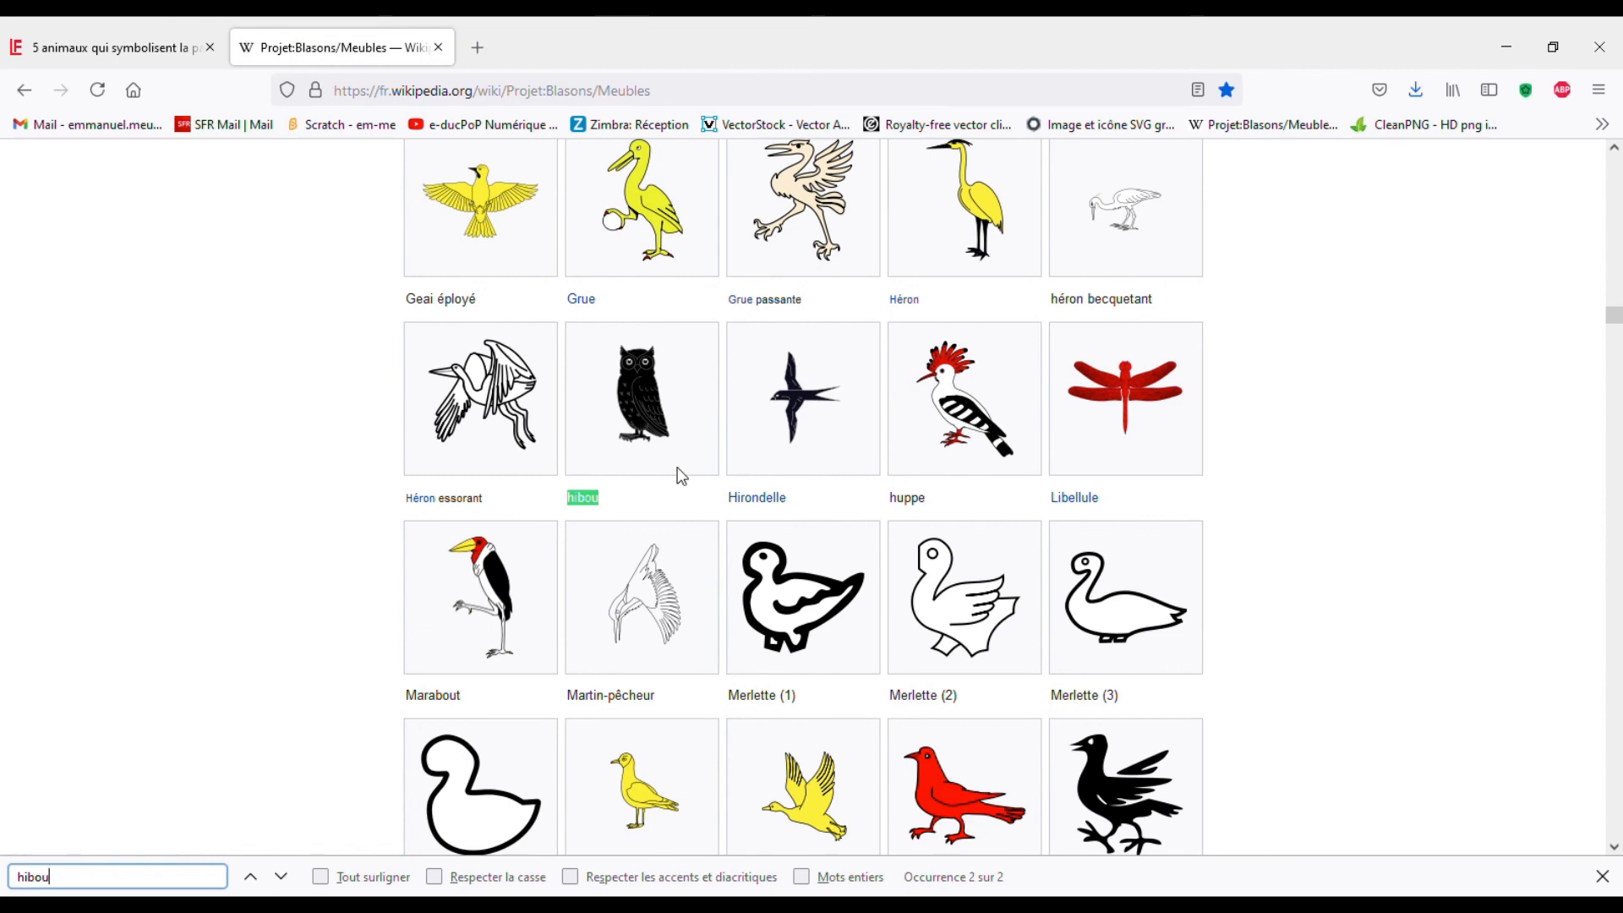
{"action": "left_click", "coordinate": [655, 431]}
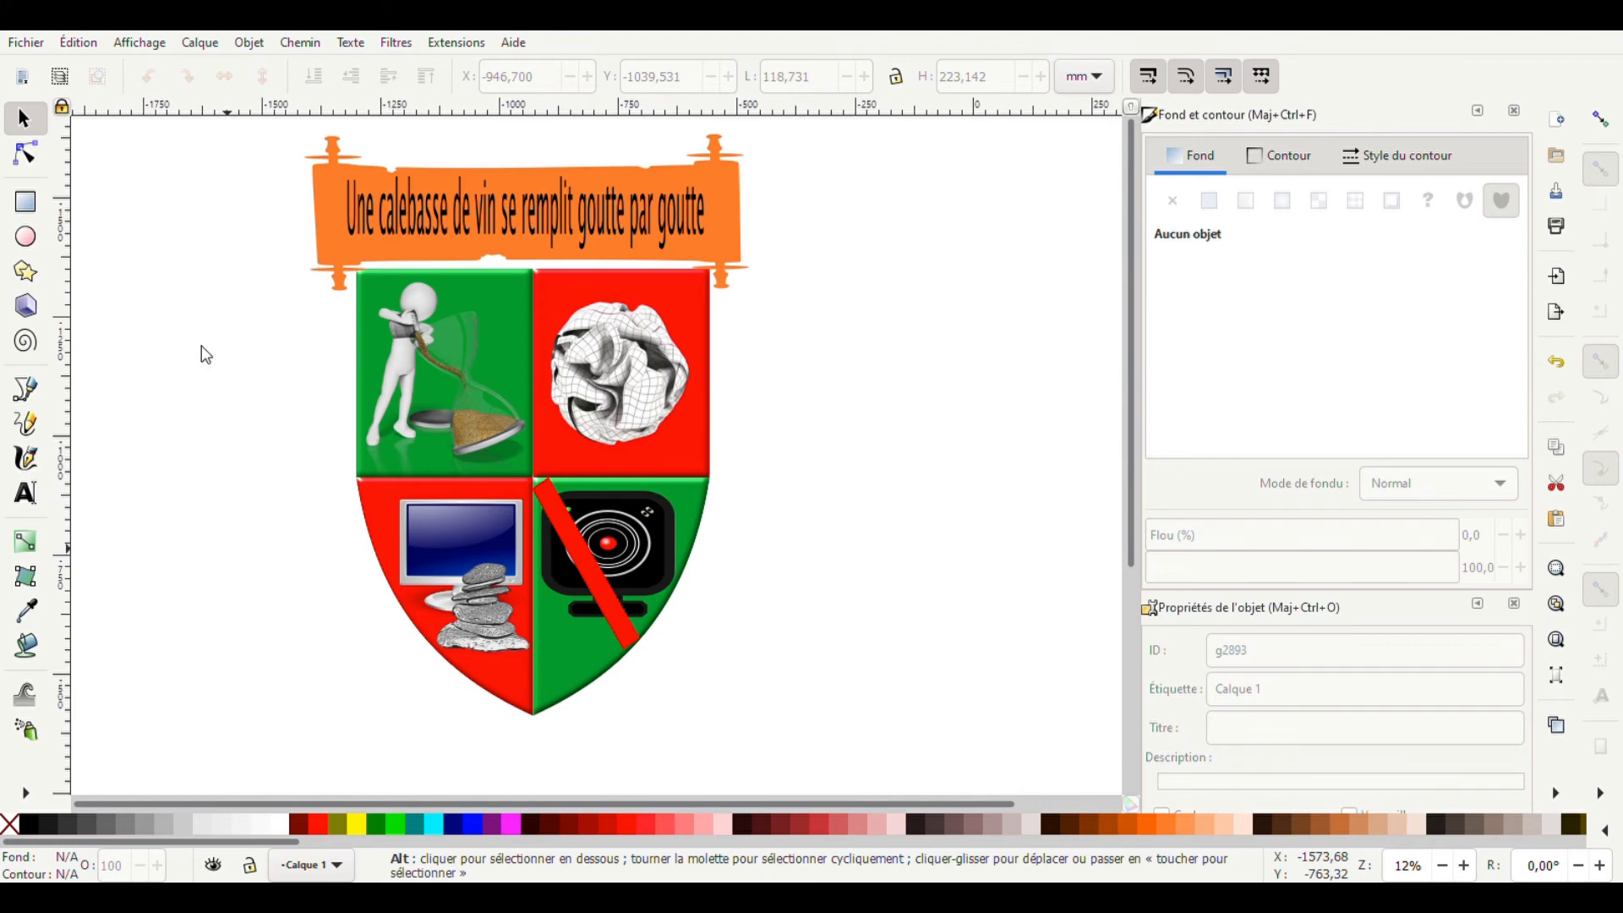
- Back in Inkscape, import the black owl drawing and place it over the shield's bottom tip
{"action": "left_click", "coordinate": [26, 44]}
{"action": "left_click", "coordinate": [64, 289]}
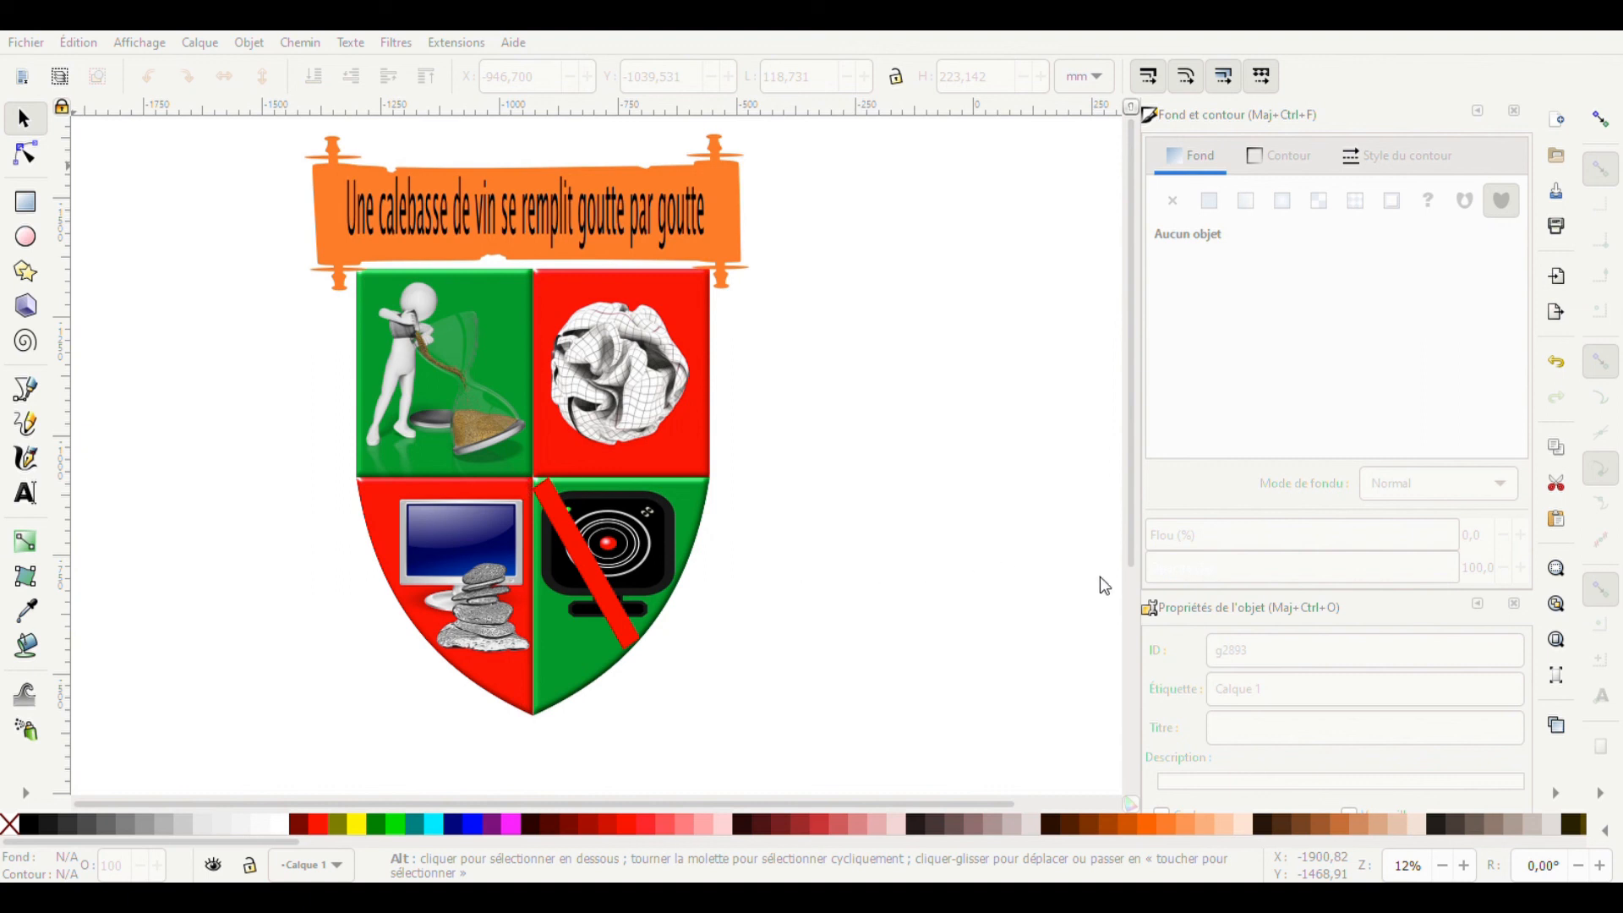
{"action": "left_click_drag", "start_coordinate": [524, 467], "coordinate": [541, 672]}
{"action": "left_click", "coordinate": [714, 693]}
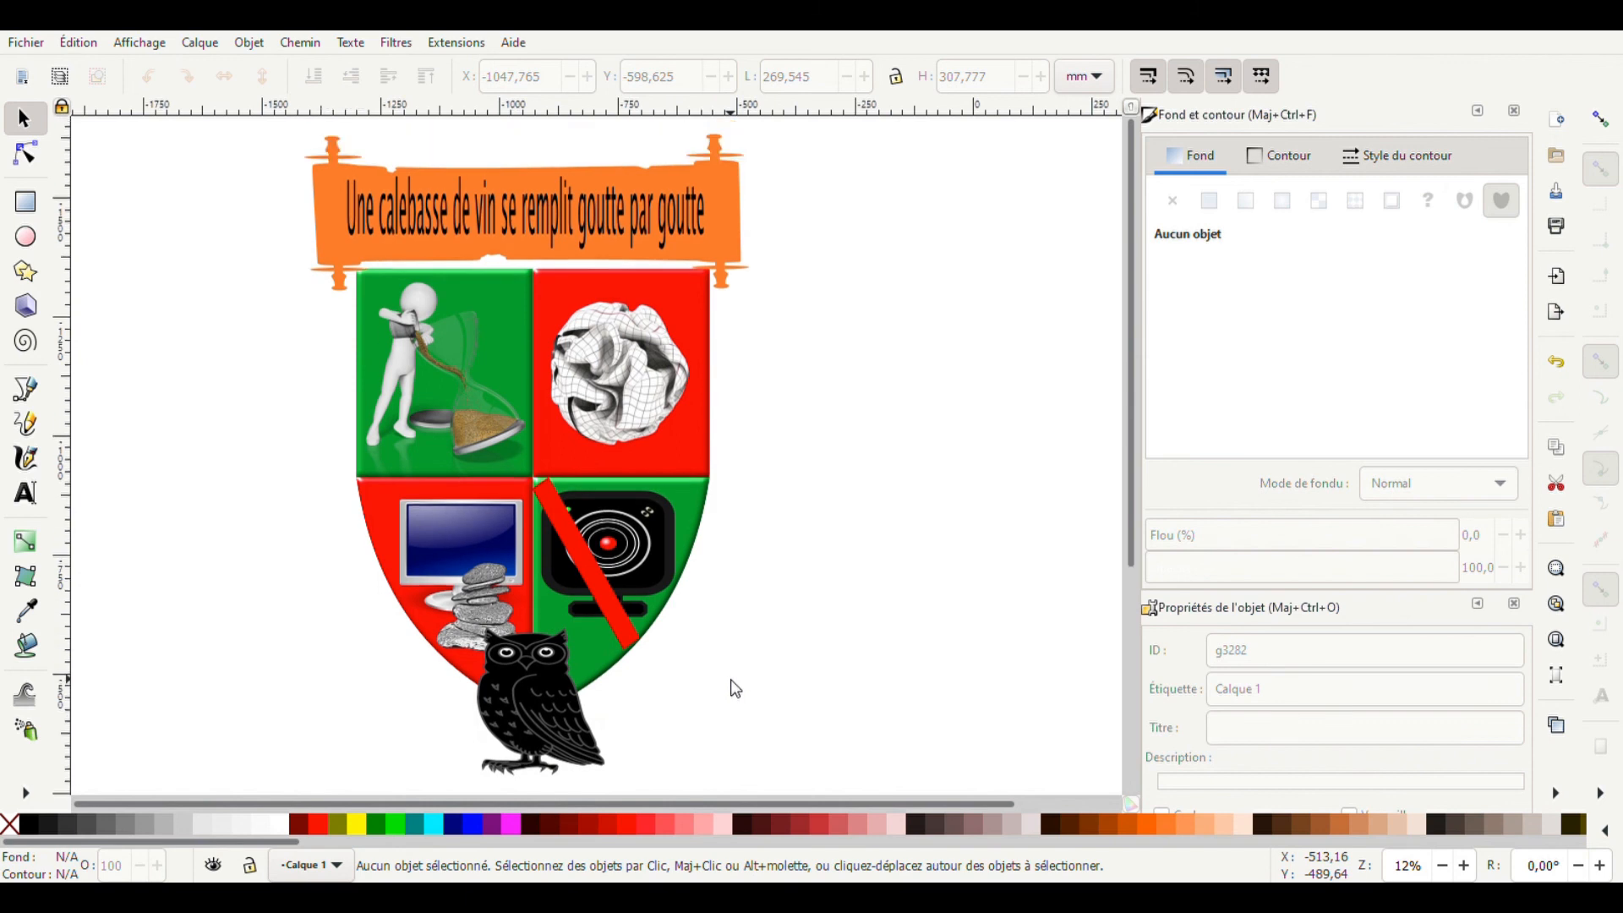
{"action": "left_click_drag", "start_coordinate": [237, 108], "coordinate": [742, 493]}
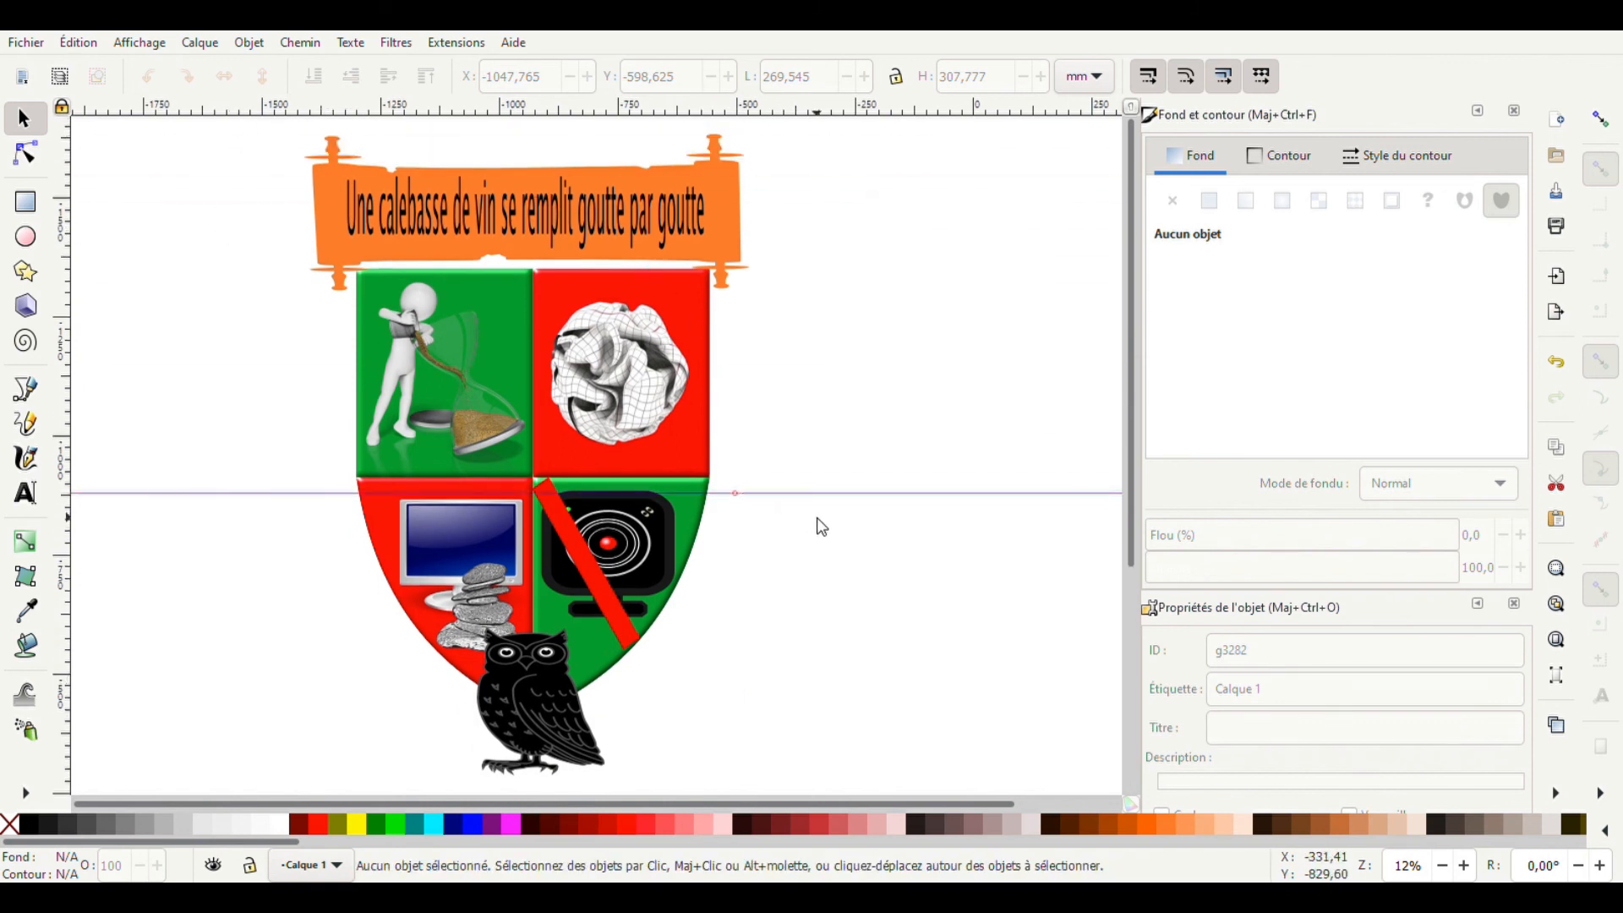
{"action": "left_click_drag", "start_coordinate": [744, 495], "coordinate": [749, 94]}
{"action": "left_click_drag", "start_coordinate": [749, 786], "coordinate": [269, 106]}
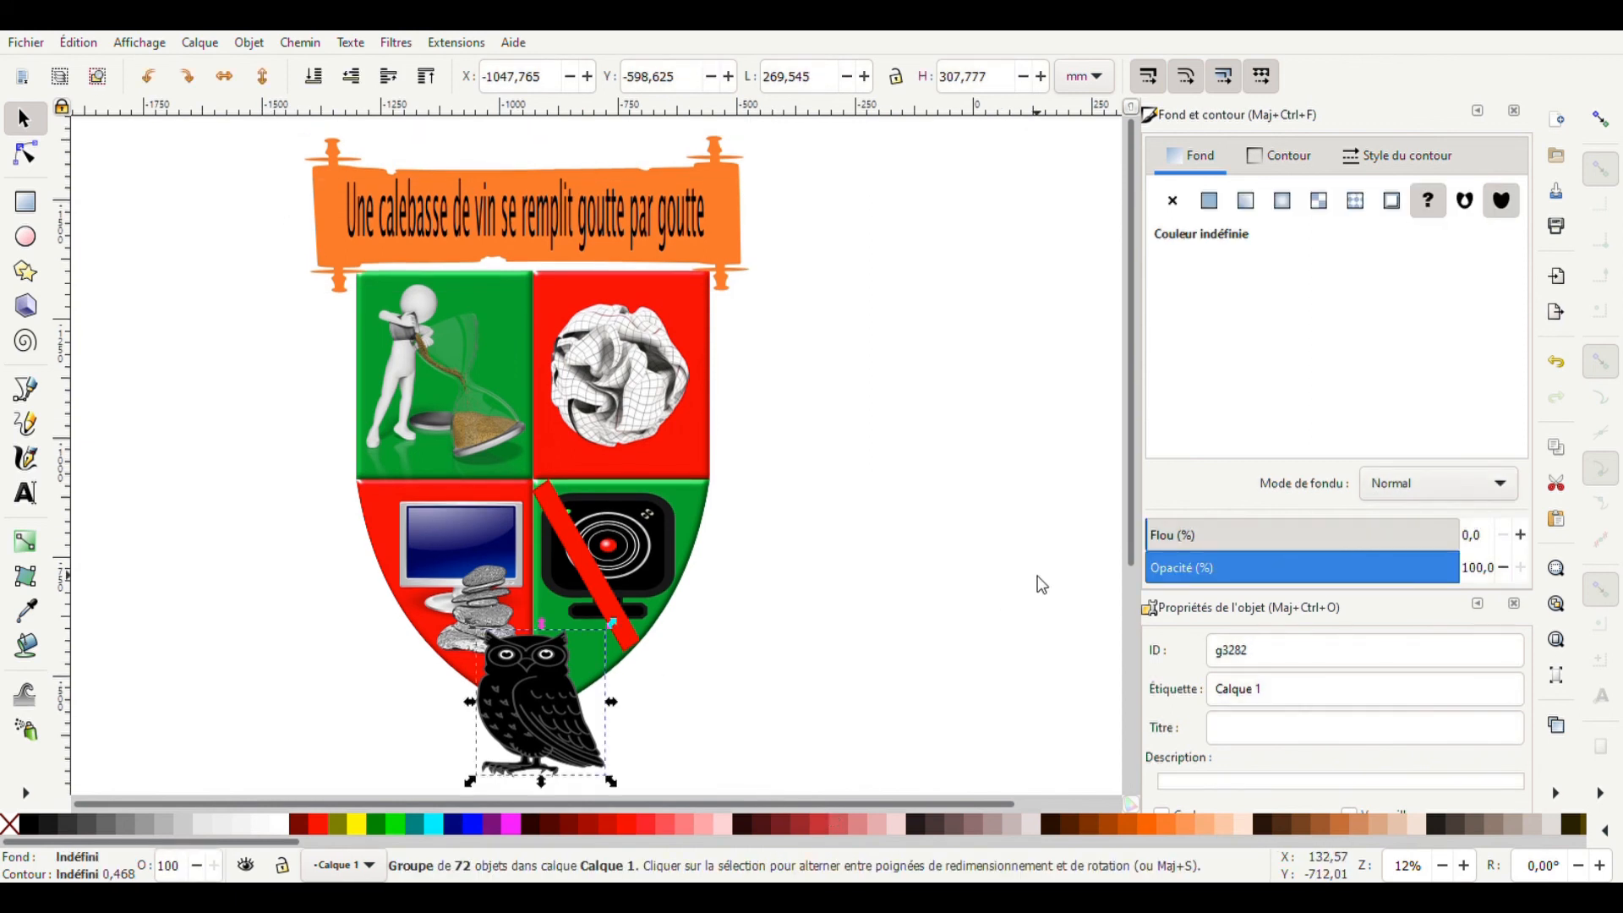
- Select the shield with its scroll together with the owl, group them and deselect the result
{"action": "scroll", "coordinate": [1042, 583], "scroll_direction": "down", "scroll_amount": 3}
{"action": "left_click_drag", "start_coordinate": [982, 780], "coordinate": [134, 156]}
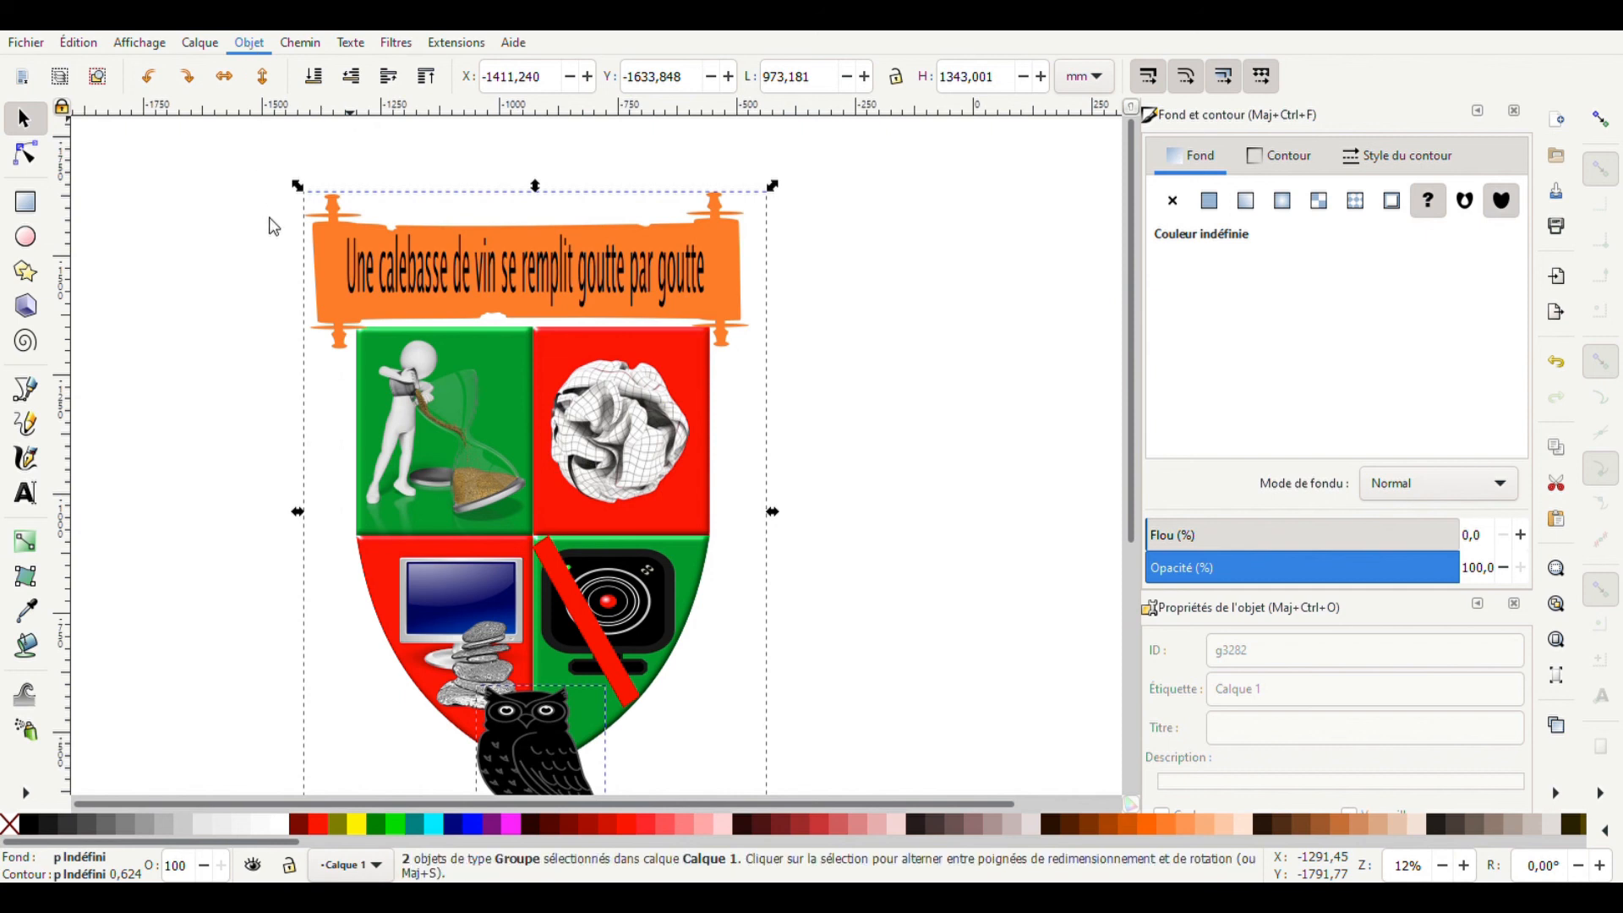
{"action": "left_click", "coordinate": [931, 399]}
{"action": "scroll", "coordinate": [936, 405], "scroll_direction": "down", "scroll_amount": 2}
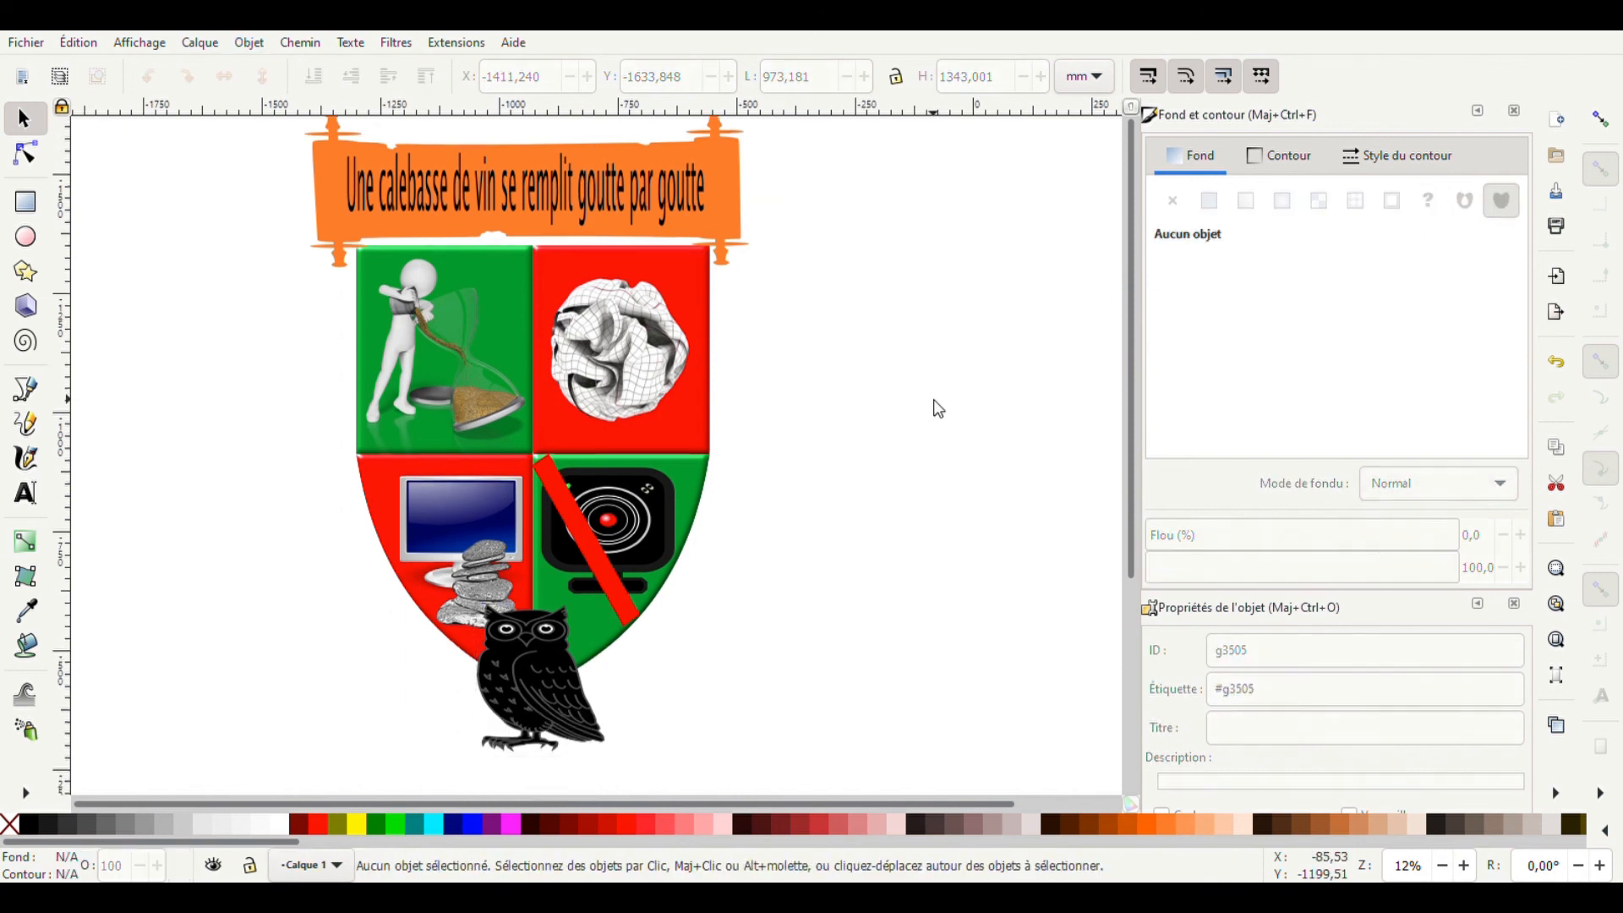
{"action": "scroll", "coordinate": [939, 408], "scroll_direction": "up", "scroll_amount": 1}
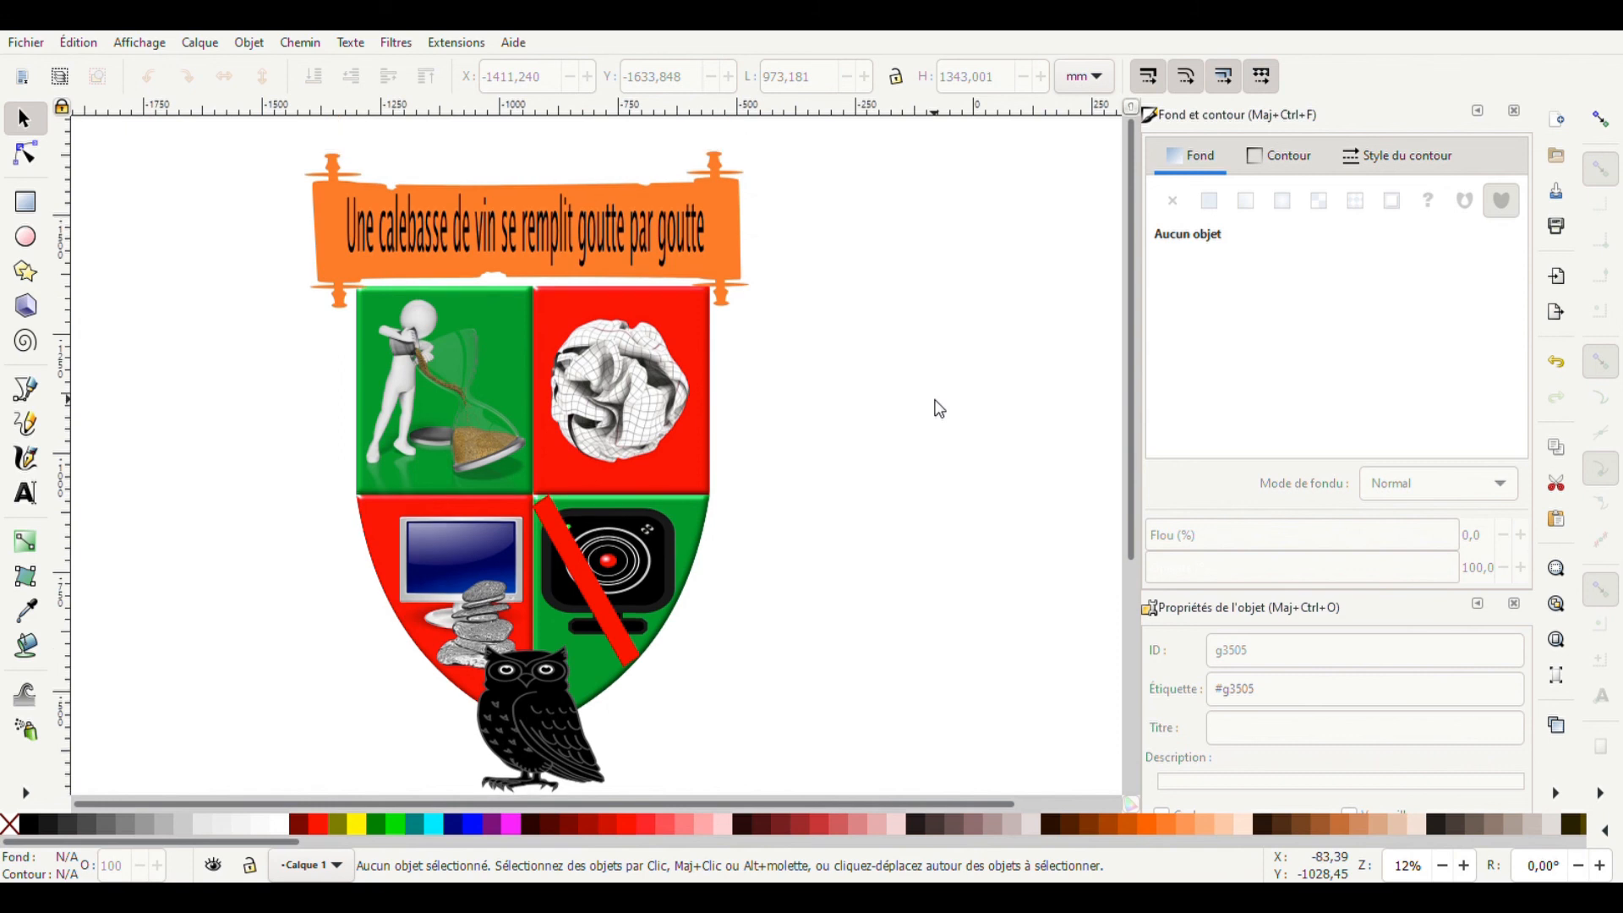